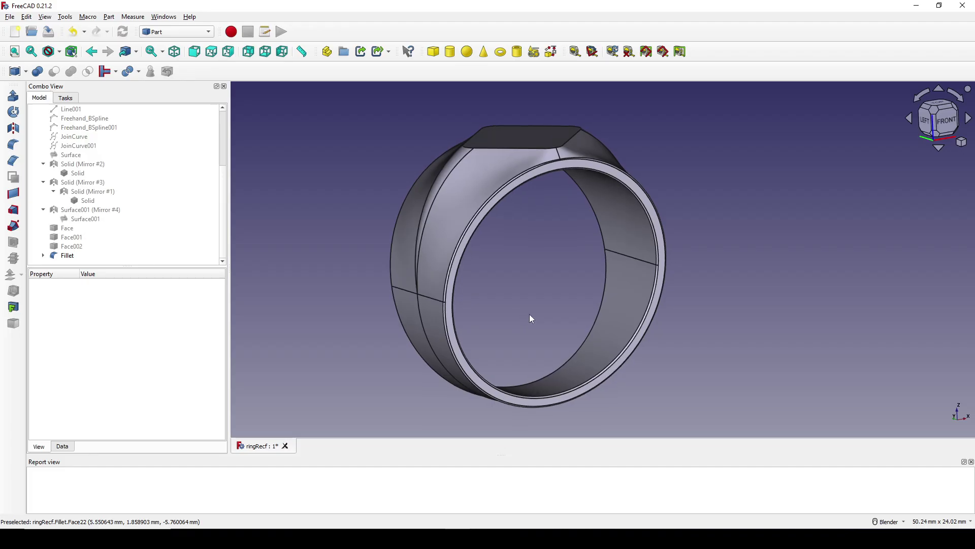
# Orbit the finished copper ring model to show it from another angle.
pyautogui.moveTo(530, 314); pyautogui.dragTo(625, 257, button='middle')
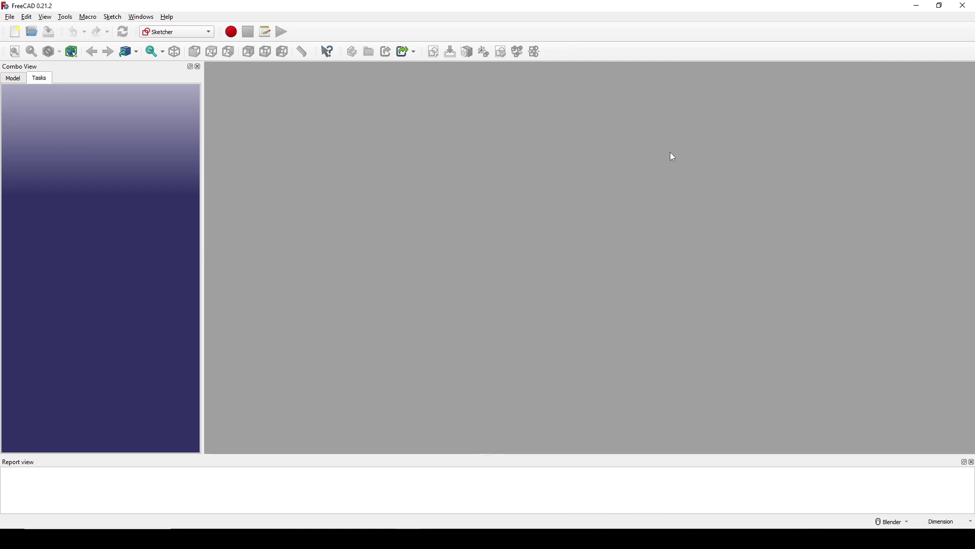
# Create a new document and start a Sketcher sketch on the XZ plane.
pyautogui.click(19, 34)
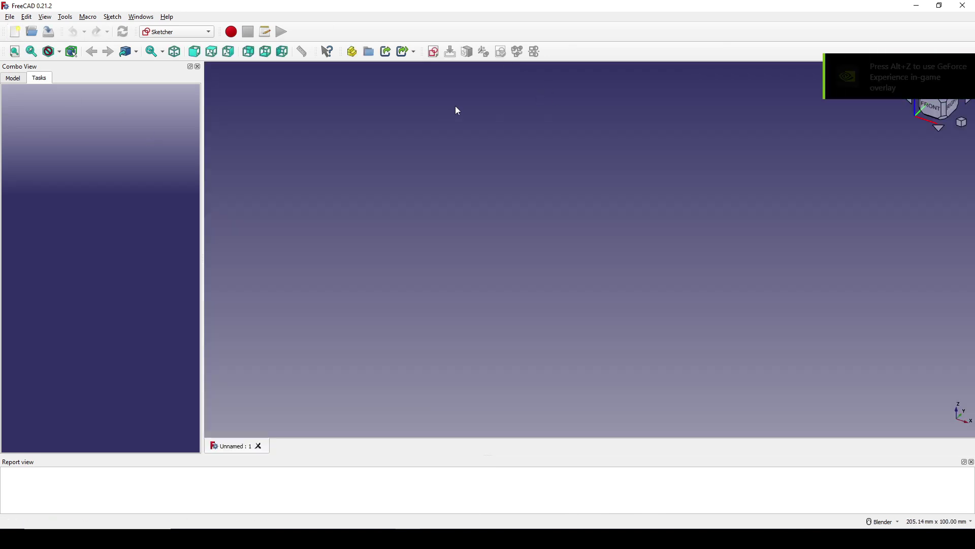
pyautogui.click(181, 33)
pyautogui.click(173, 146)
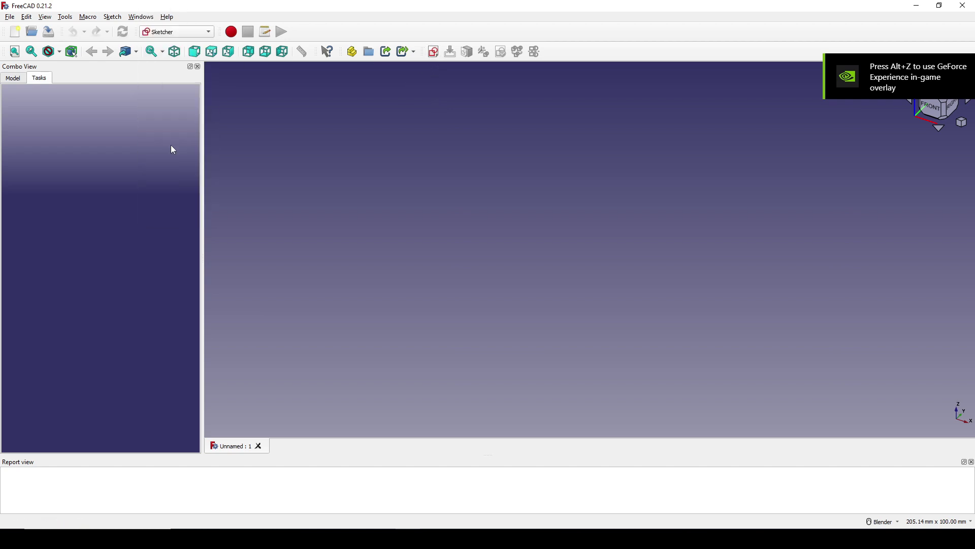
pyautogui.click(433, 51)
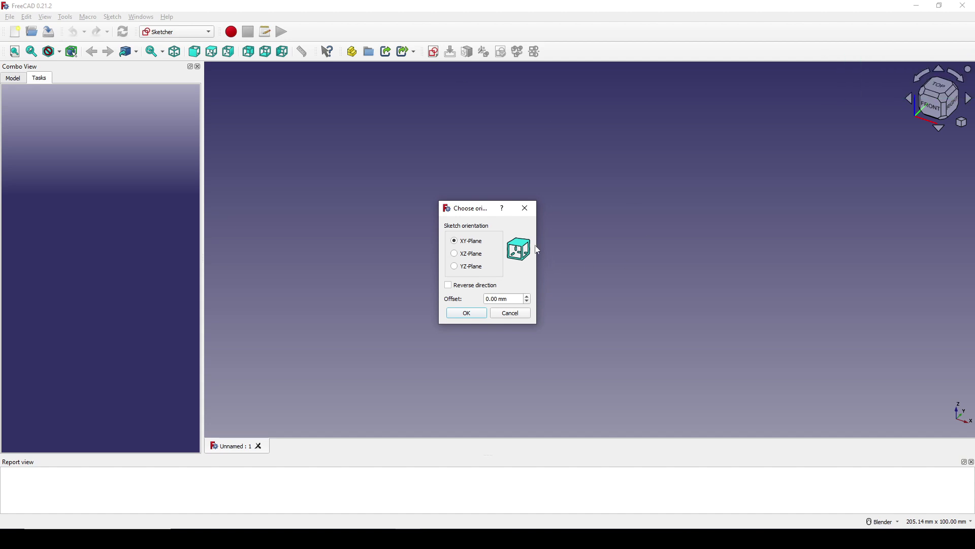
pyautogui.click(459, 255)
pyautogui.click(487, 314)
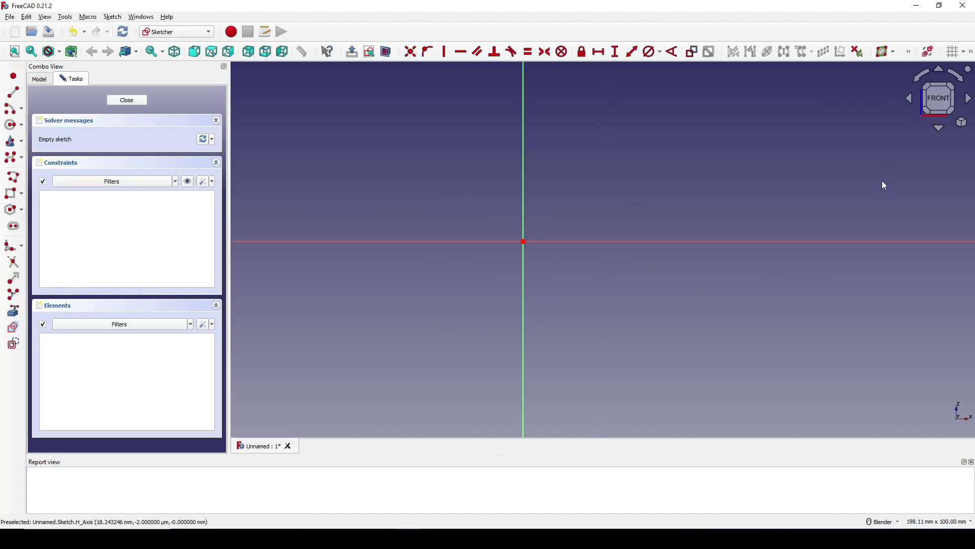
# Draw a quarter arc centred on the origin, from the top down to the horizontal axis.
pyautogui.click(13, 111)
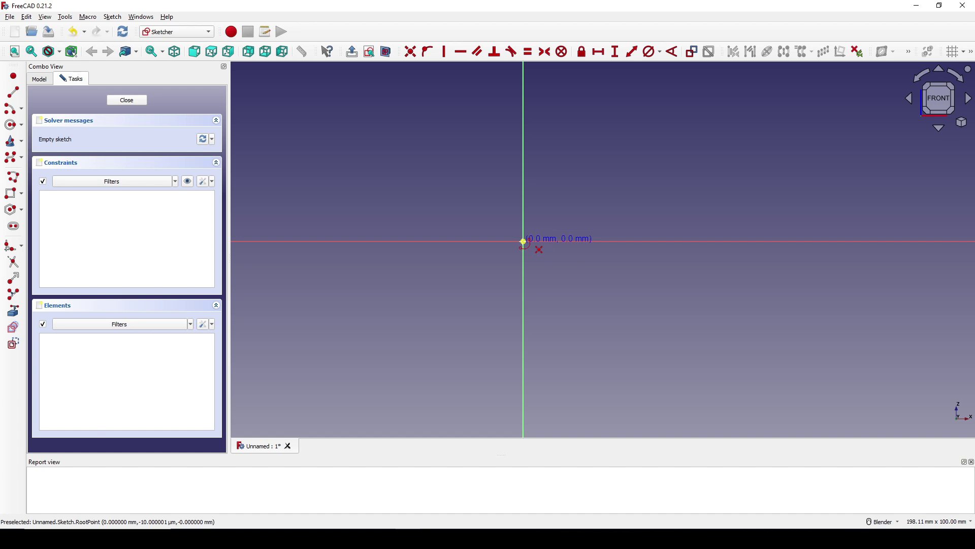
pyautogui.click(523, 242)
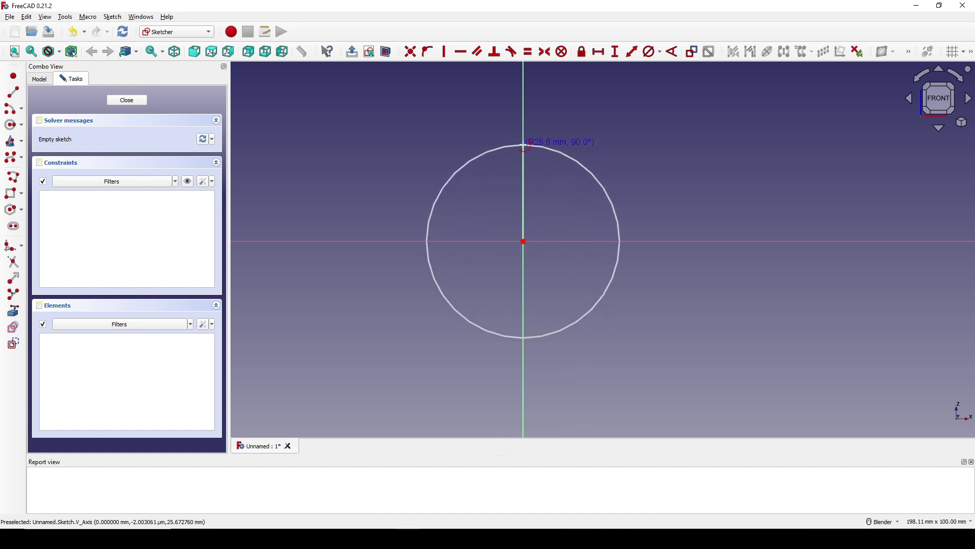
pyautogui.click(526, 144)
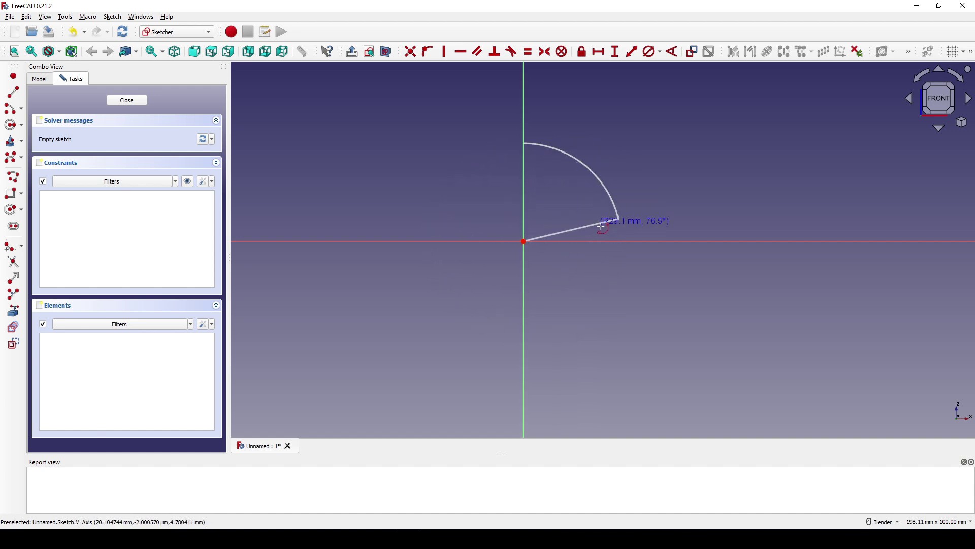
pyautogui.click(624, 244)
pyautogui.keyDown('shift'); pyautogui.moveTo(632, 193); pyautogui.dragTo(635, 196, button='middle'); pyautogui.keyUp('shift')
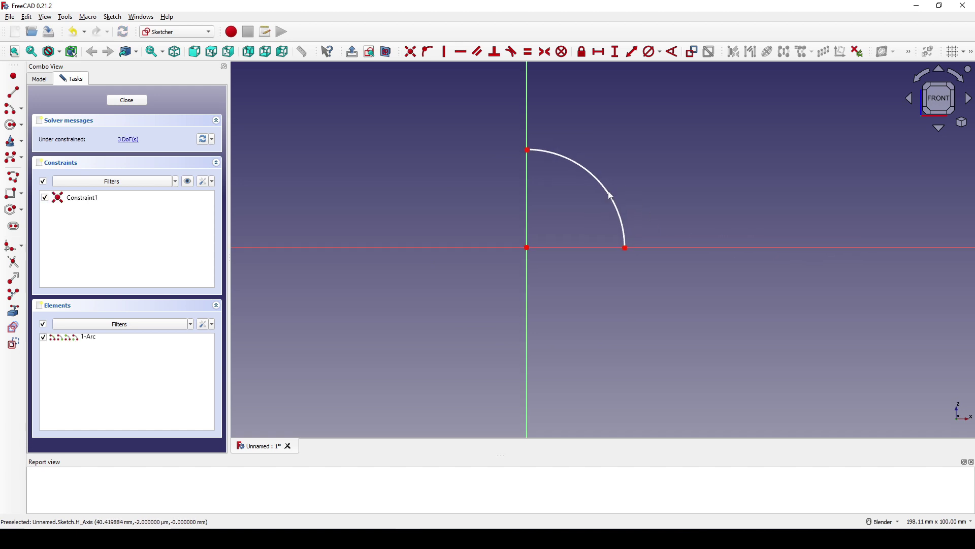
# Pin the arc's top endpoint to the vertical axis and right endpoint to the horizontal axis.
pyautogui.click(527, 152)
pyautogui.click(528, 151)
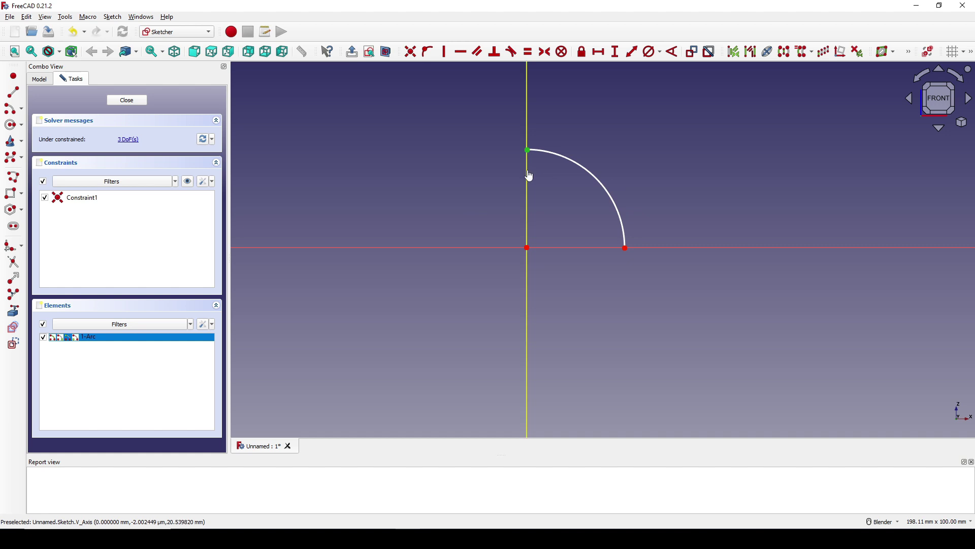
pyautogui.click(428, 51)
pyautogui.moveTo(632, 130); pyautogui.dragTo(587, 137, button='right')
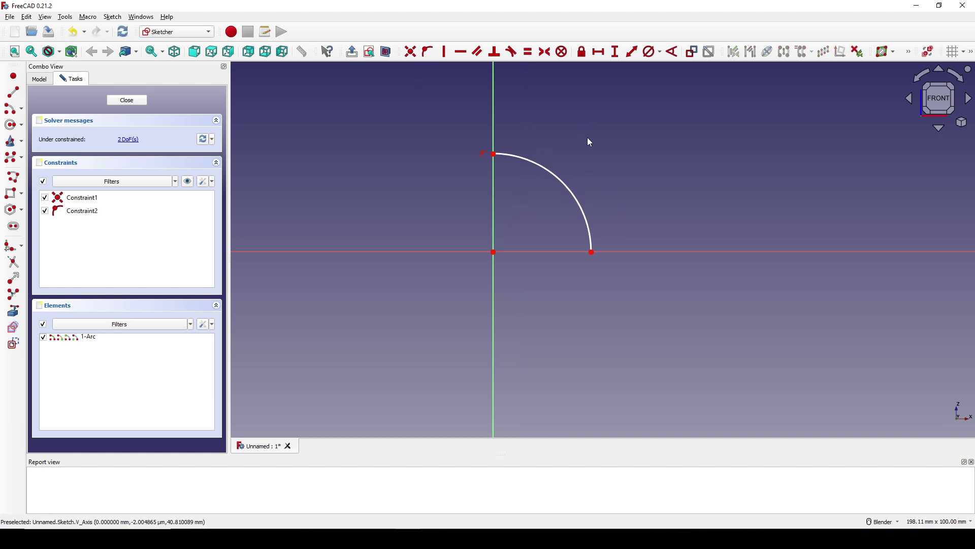
pyautogui.click(592, 252)
pyautogui.click(612, 254)
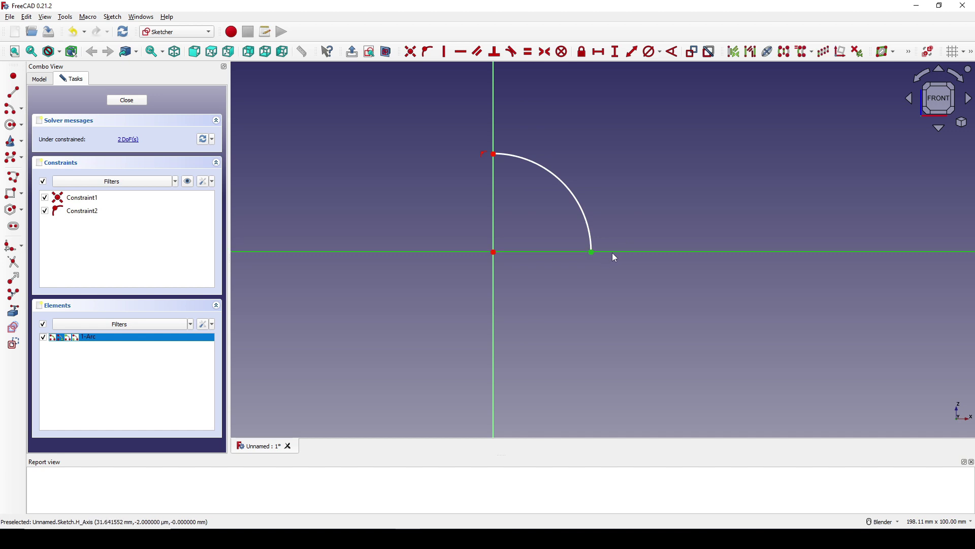
pyautogui.click(428, 51)
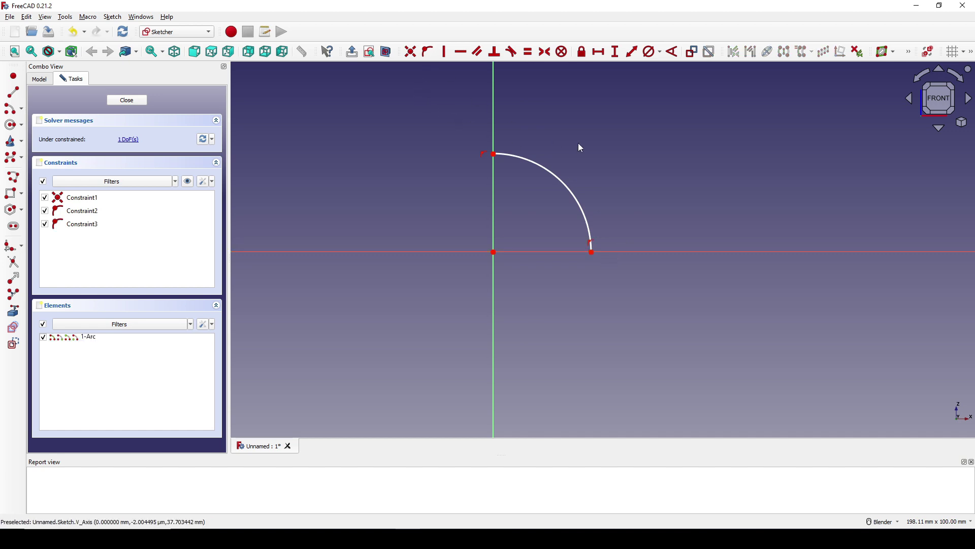
pyautogui.keyDown('shift'); pyautogui.moveTo(602, 170); pyautogui.dragTo(605, 155, button='middle'); pyautogui.keyUp('shift')
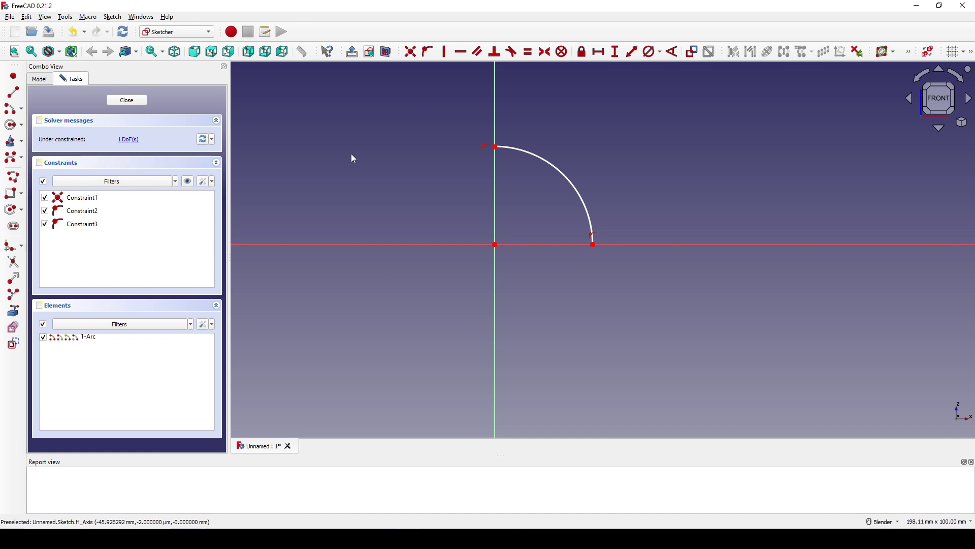
# Draw a second origin-centred arc from the first arc's right end down to the vertical axis.
pyautogui.click(12, 112)
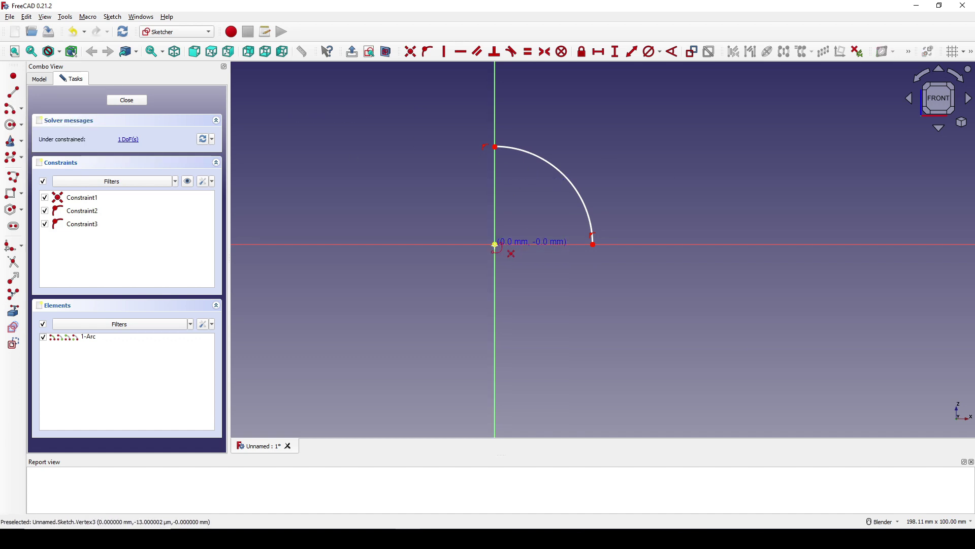
pyautogui.click(495, 245)
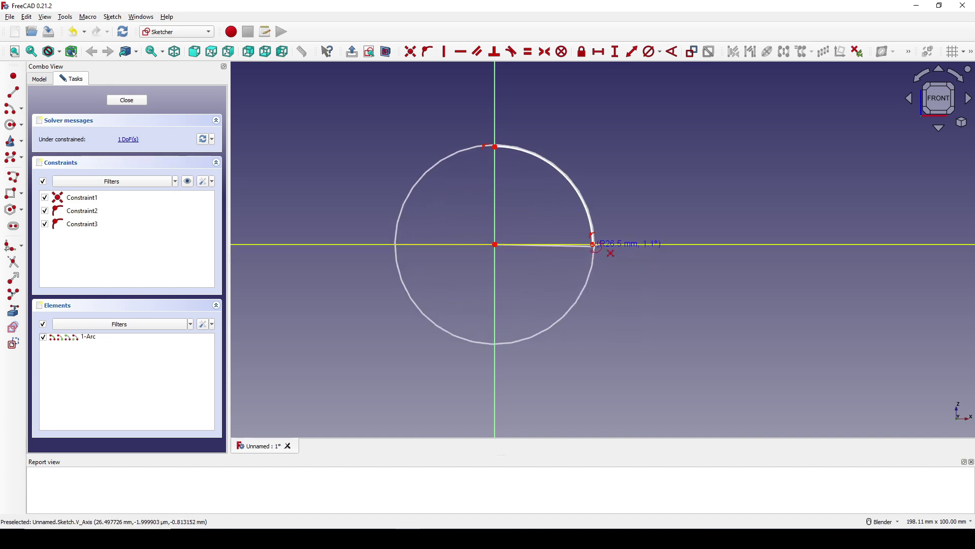
pyautogui.click(593, 245)
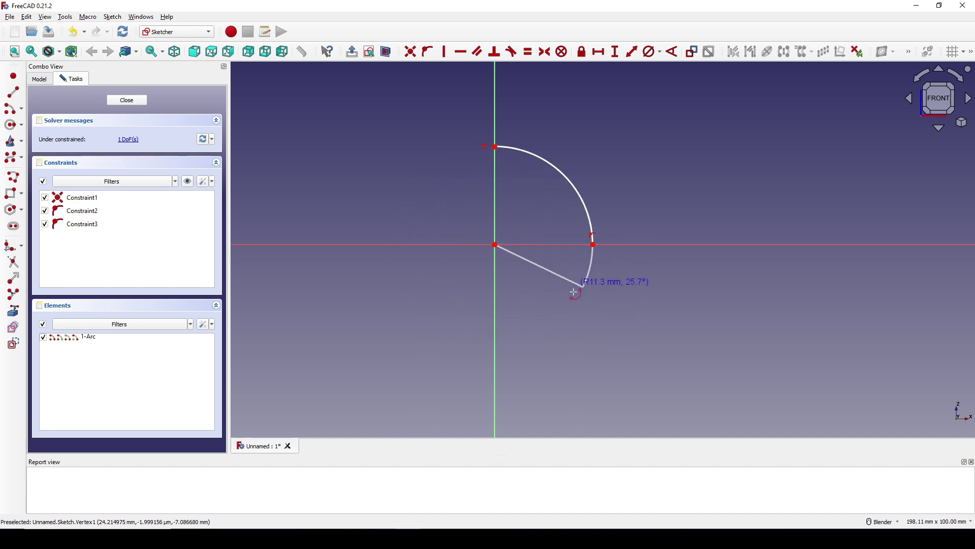
pyautogui.click(496, 343)
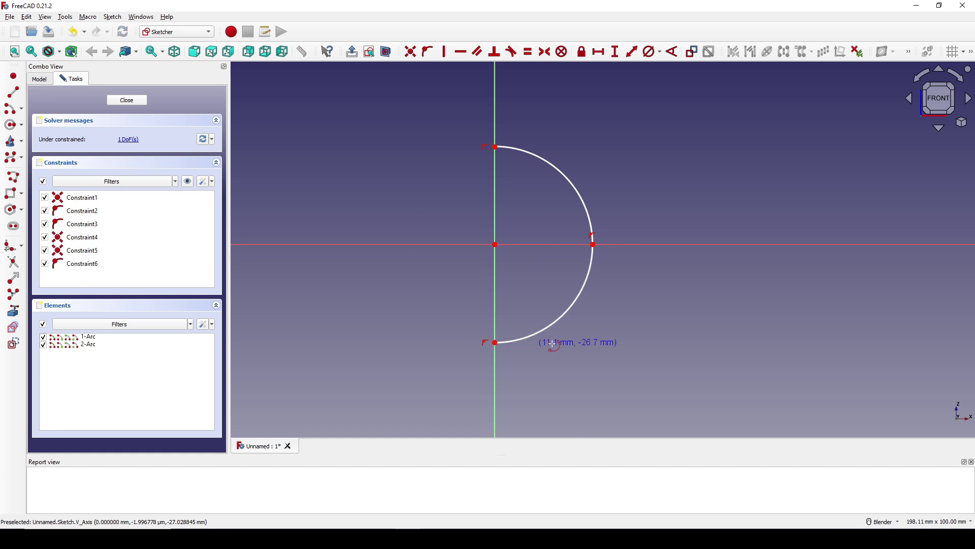
pyautogui.moveTo(536, 301)
pyautogui.keyDown('shift'); pyautogui.mouseDown(button='middle')
pyautogui.moveTo(504, 310)
pyautogui.moveTo(520, 298)
pyautogui.mouseUp(button='middle'); pyautogui.keyUp('shift')
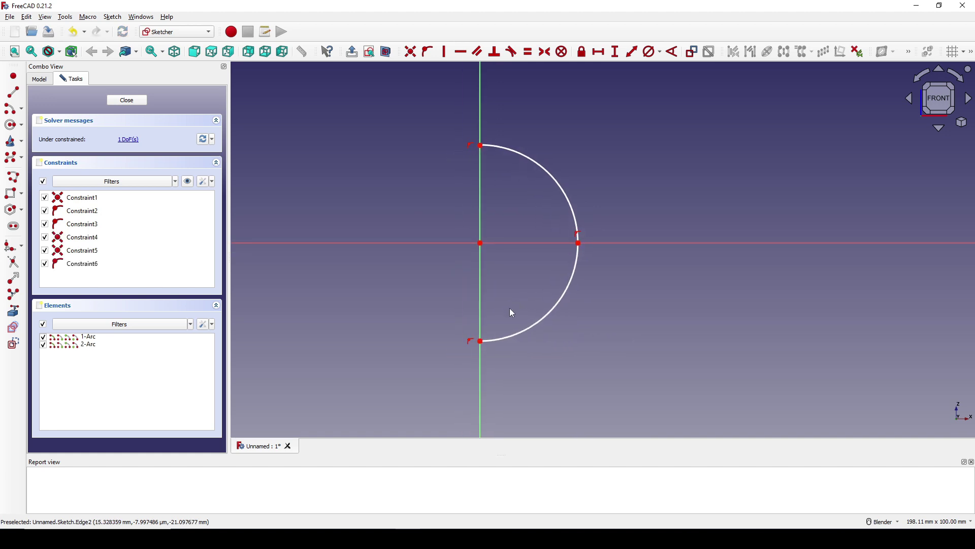
pyautogui.moveTo(487, 345); pyautogui.dragTo(491, 342)
pyautogui.moveTo(517, 293)
pyautogui.keyDown('shift'); pyautogui.mouseDown(button='middle')
pyautogui.moveTo(553, 283)
pyautogui.moveTo(503, 283)
pyautogui.mouseUp(button='middle'); pyautogui.keyUp('shift')
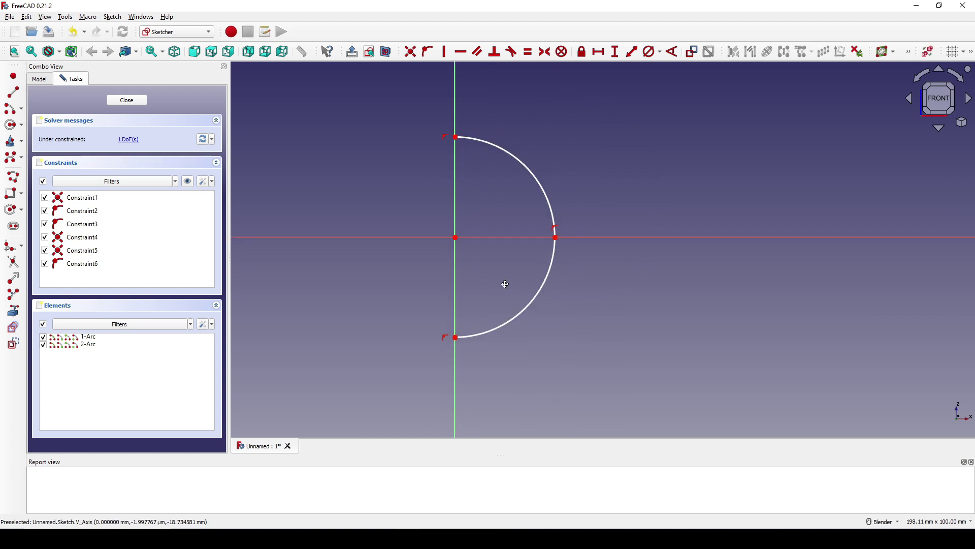
# Give the arc a 17.5 mm diameter constraint and tidy the dimension label.
pyautogui.click(540, 182)
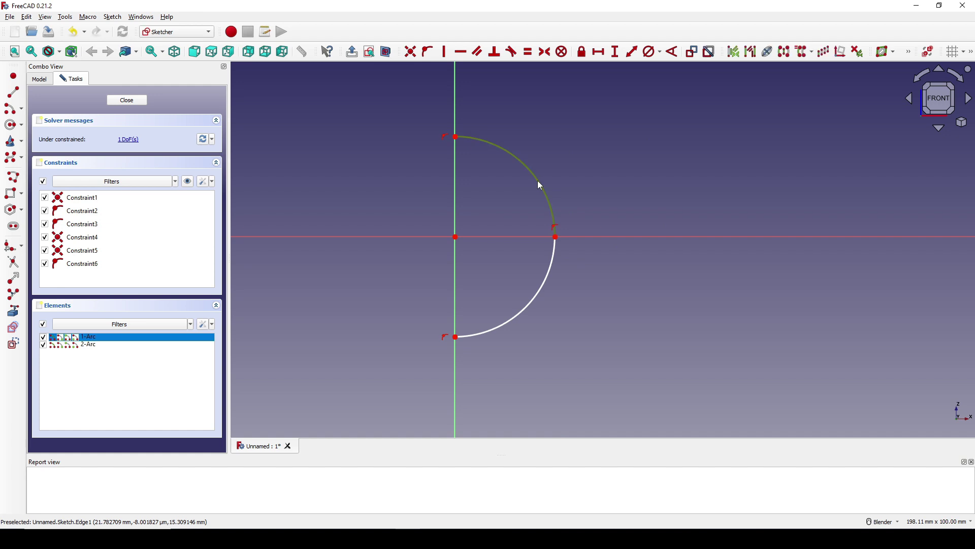
pyautogui.click(648, 52)
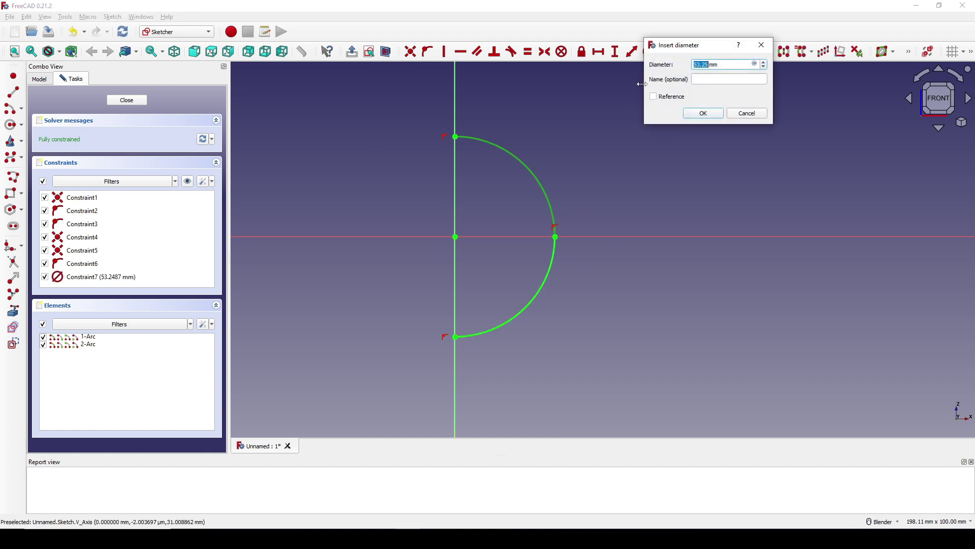
pyautogui.write('17')
pyautogui.press('Return')
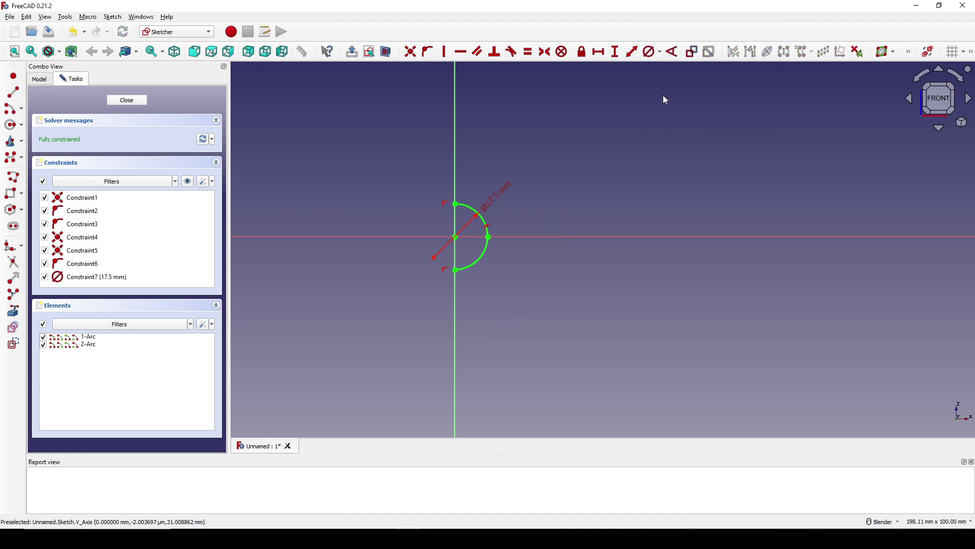
pyautogui.scroll(3, 506, 216)
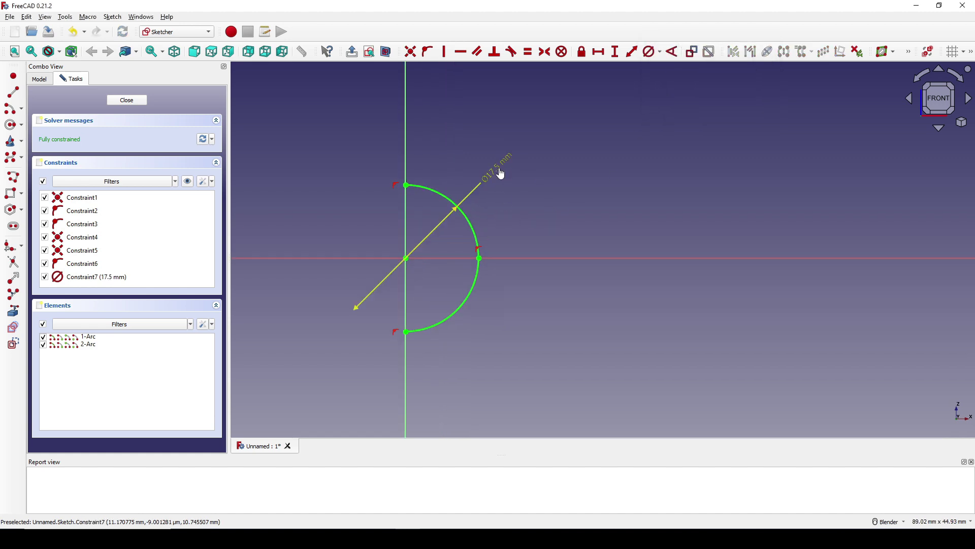
pyautogui.moveTo(502, 172); pyautogui.dragTo(485, 206)
pyautogui.keyDown('shift'); pyautogui.moveTo(482, 202); pyautogui.dragTo(532, 194, button='middle'); pyautogui.keyUp('shift')
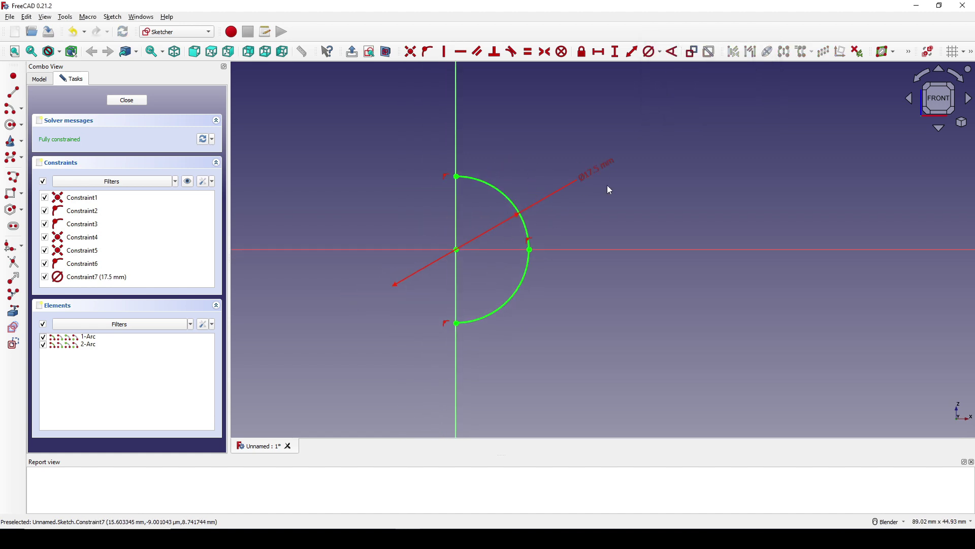
# Close the sketch and orbit the view to see it in 3D.
pyautogui.click(131, 102)
pyautogui.keyDown('shift'); pyautogui.moveTo(557, 285); pyautogui.dragTo(473, 292, button='middle'); pyautogui.keyUp('shift')
pyautogui.scroll(1, 472, 293)
pyautogui.moveTo(473, 293); pyautogui.dragTo(486, 253, button='middle')
pyautogui.scroll(1, 486, 252)
pyautogui.keyDown('shift'); pyautogui.moveTo(623, 235); pyautogui.dragTo(590, 237, button='middle'); pyautogui.keyUp('shift')
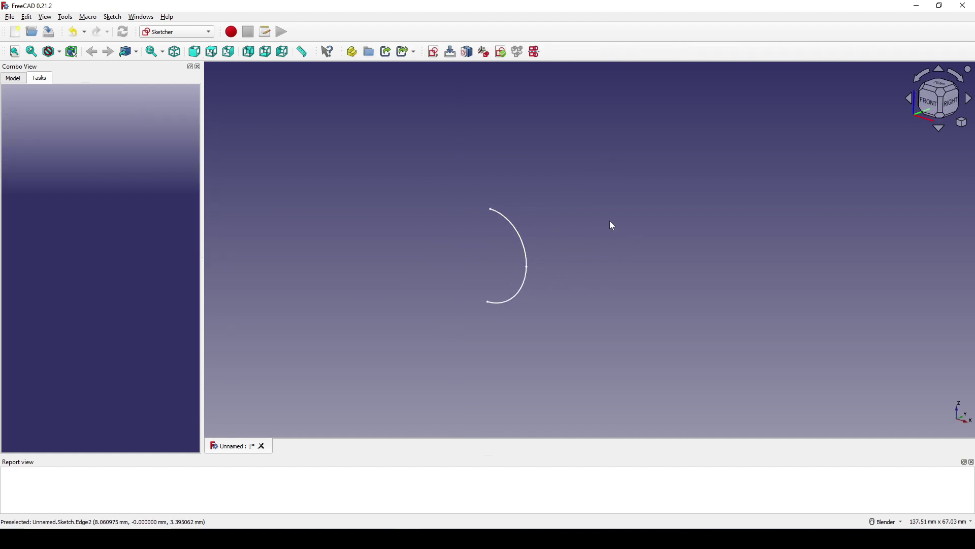
# Switch to the Part workbench and select the arc sketch in the model tree.
pyautogui.click(177, 31)
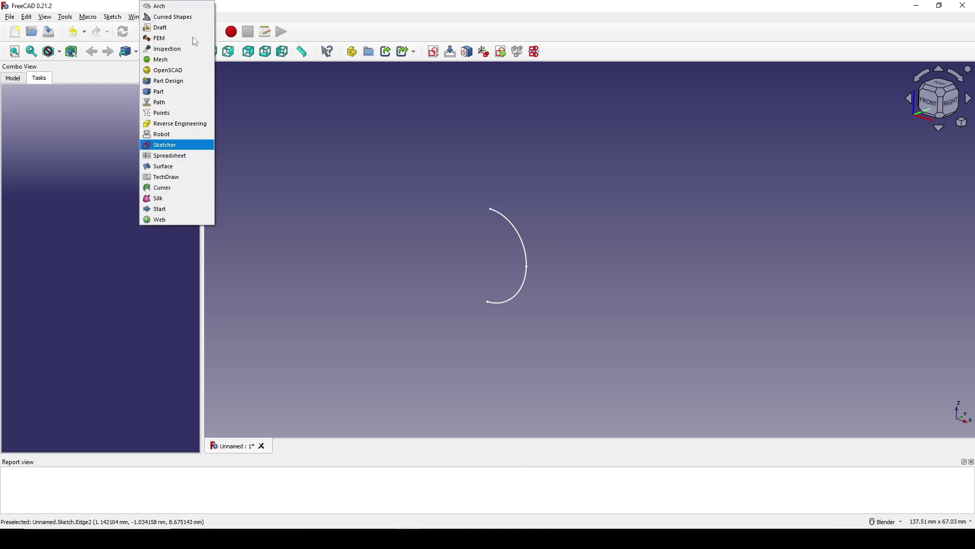
pyautogui.click(165, 92)
pyautogui.click(39, 97)
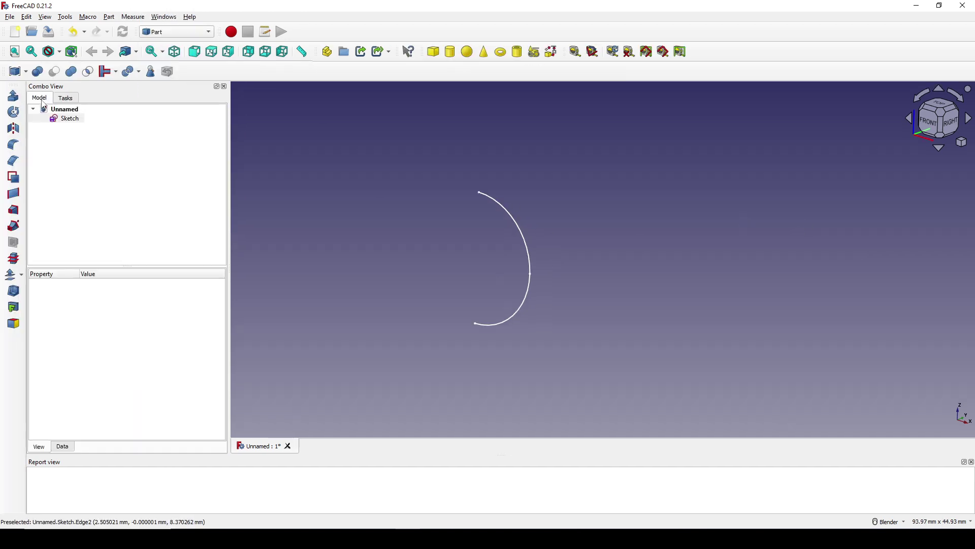
pyautogui.click(63, 120)
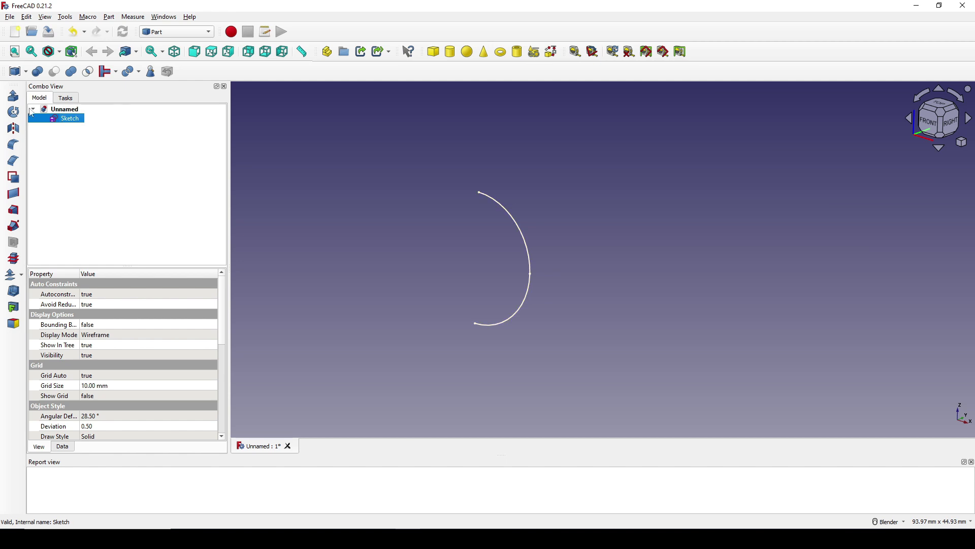
# Extrude the arc sketch 5 mm into a curved band and orbit to inspect it.
pyautogui.click(14, 97)
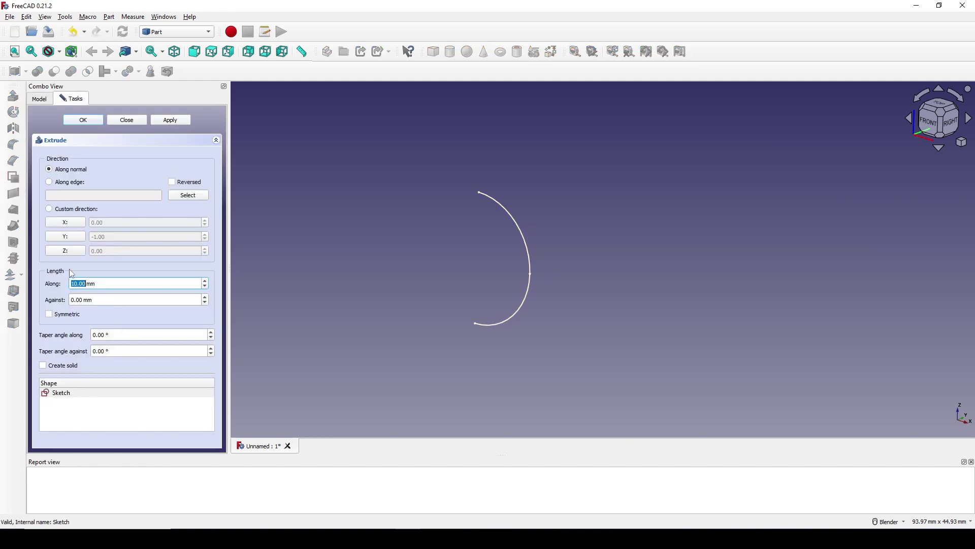
pyautogui.moveTo(104, 284); pyautogui.dragTo(47, 280)
pyautogui.write('5')
pyautogui.click(84, 121)
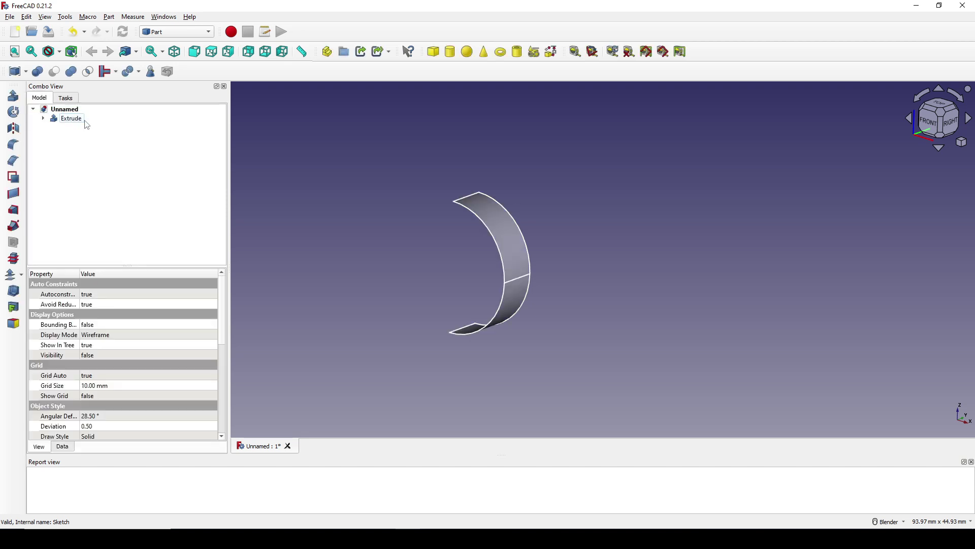
pyautogui.moveTo(505, 316); pyautogui.dragTo(420, 301, button='middle')
pyautogui.scroll(2, 426, 301)
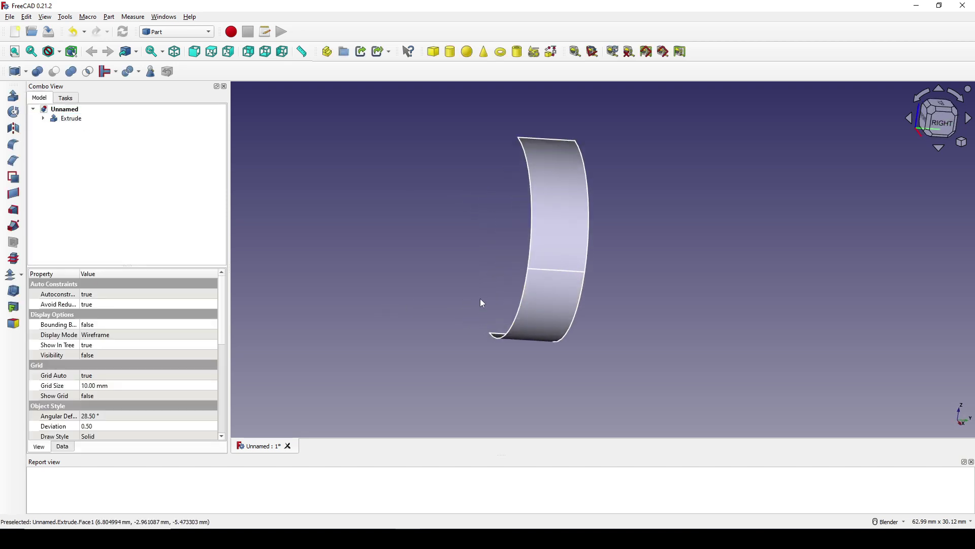
pyautogui.keyDown('shift'); pyautogui.moveTo(610, 263); pyautogui.dragTo(589, 231, button='middle'); pyautogui.keyUp('shift')
pyautogui.click(589, 241)
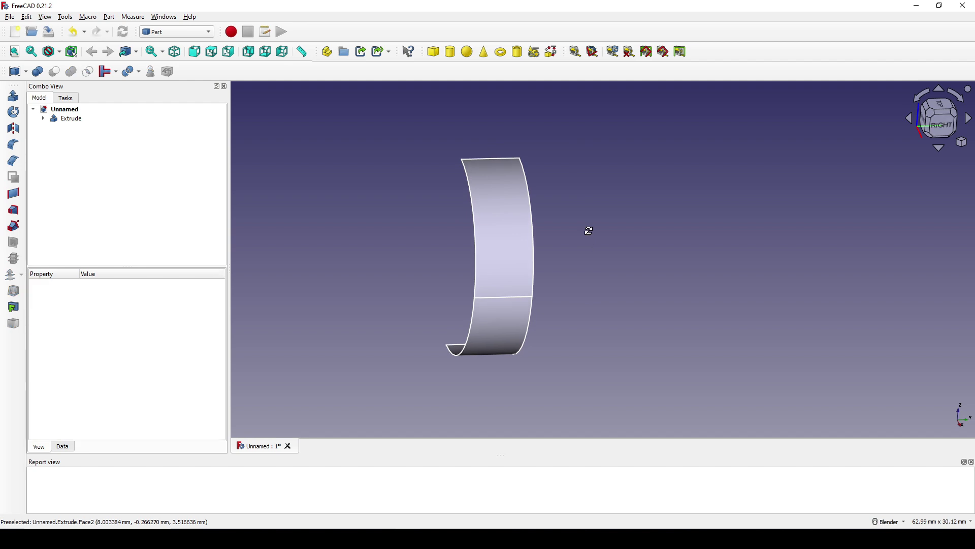
# Return to Sketcher and start a new sketch on the YZ plane.
pyautogui.click(178, 32)
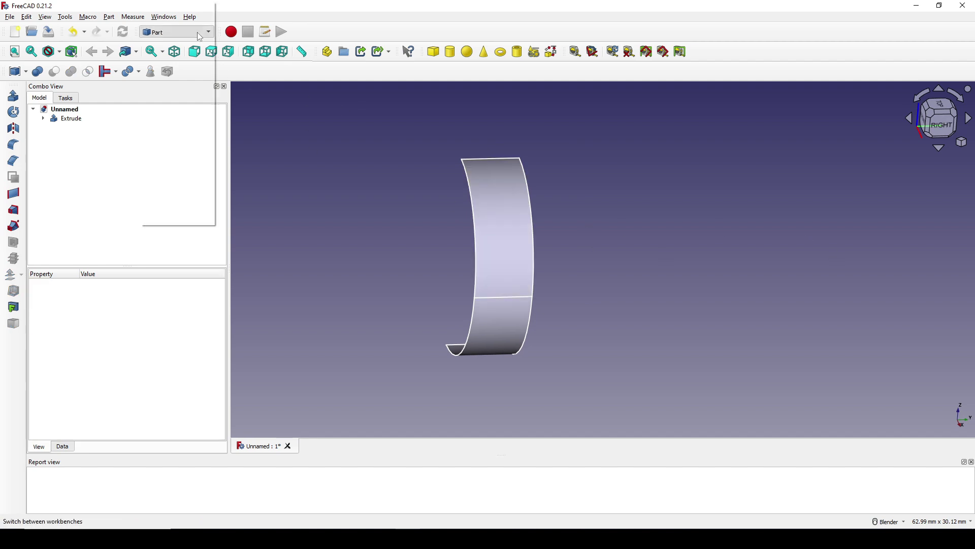
pyautogui.click(195, 151)
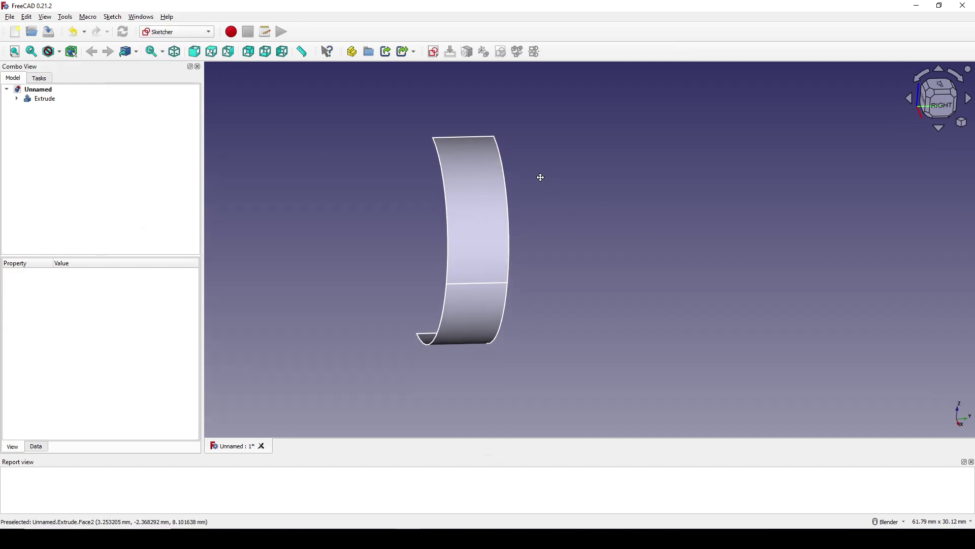
pyautogui.moveTo(540, 178)
pyautogui.mouseDown(button='middle')
pyautogui.moveTo(507, 192)
pyautogui.moveTo(539, 191)
pyautogui.mouseUp(button='middle')
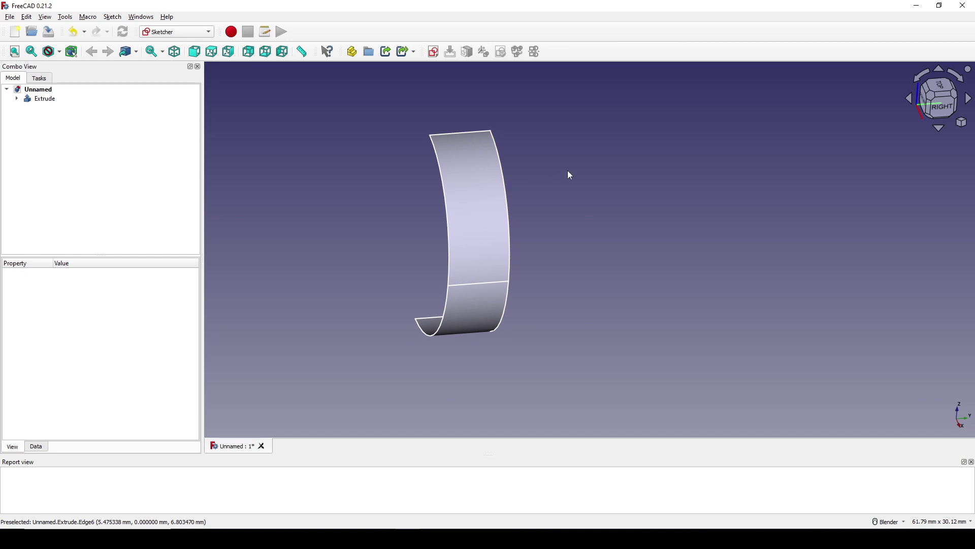
pyautogui.click(433, 52)
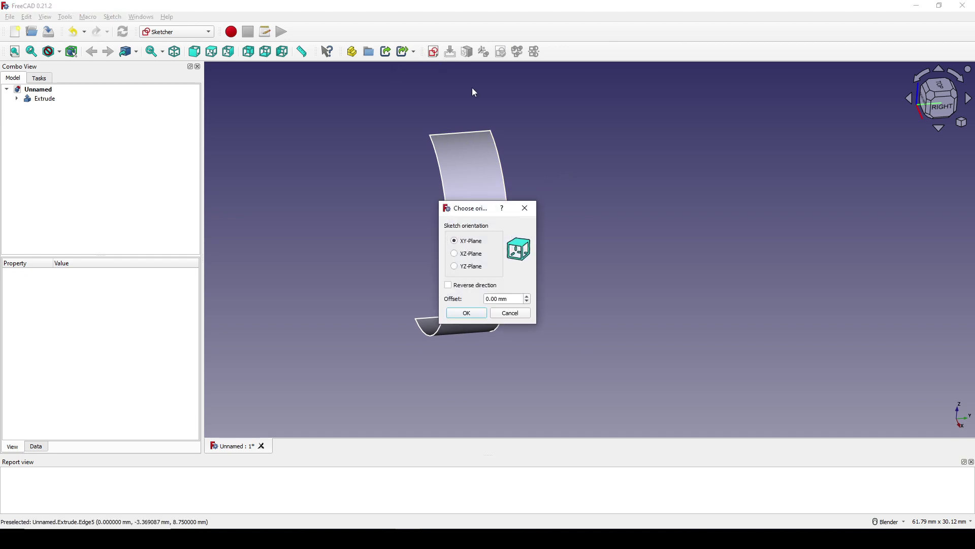
pyautogui.click(465, 257)
pyautogui.click(467, 271)
pyautogui.click(480, 312)
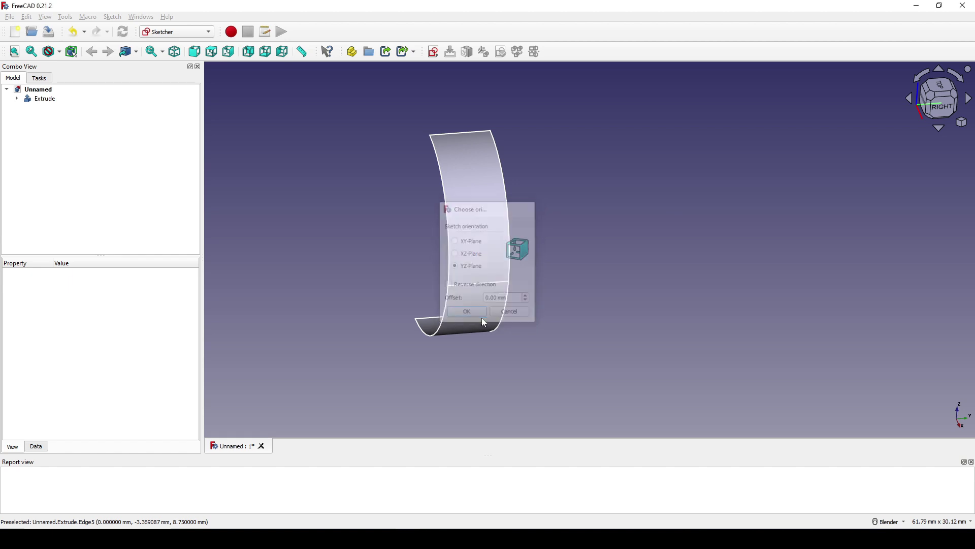
pyautogui.keyDown('shift'); pyautogui.moveTo(570, 181); pyautogui.dragTo(568, 190, button='middle'); pyautogui.keyUp('shift')
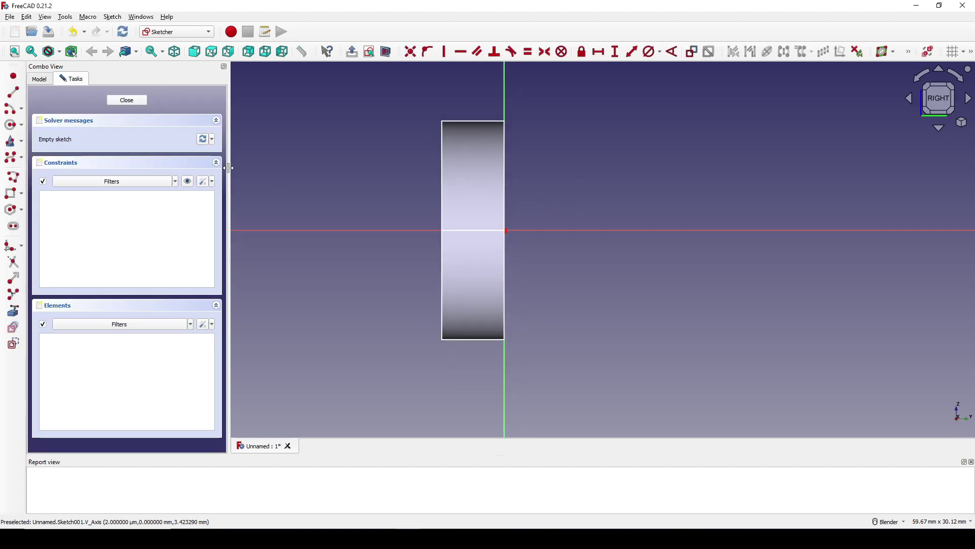
# Turn off the section cut and link the band's top and bottom edges as external geometry.
pyautogui.click(386, 51)
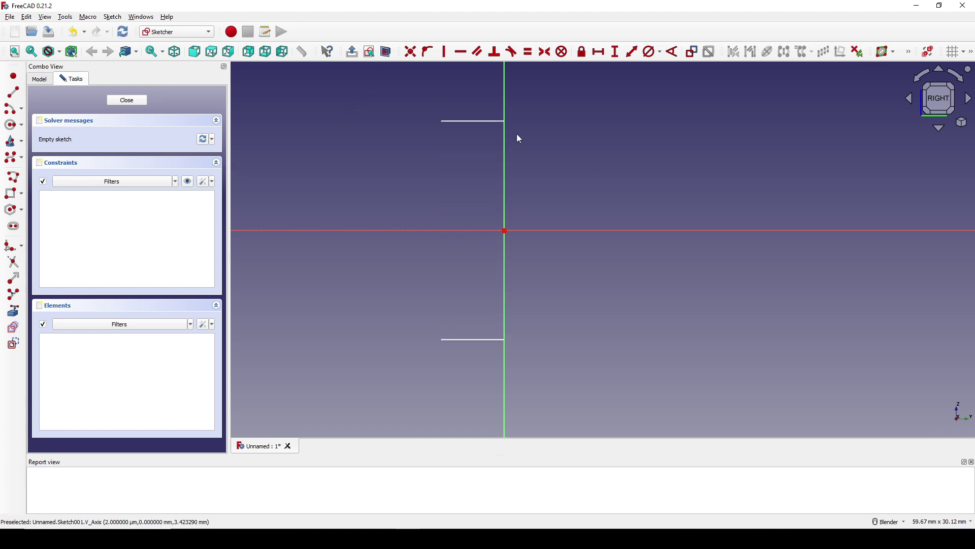
pyautogui.click(20, 317)
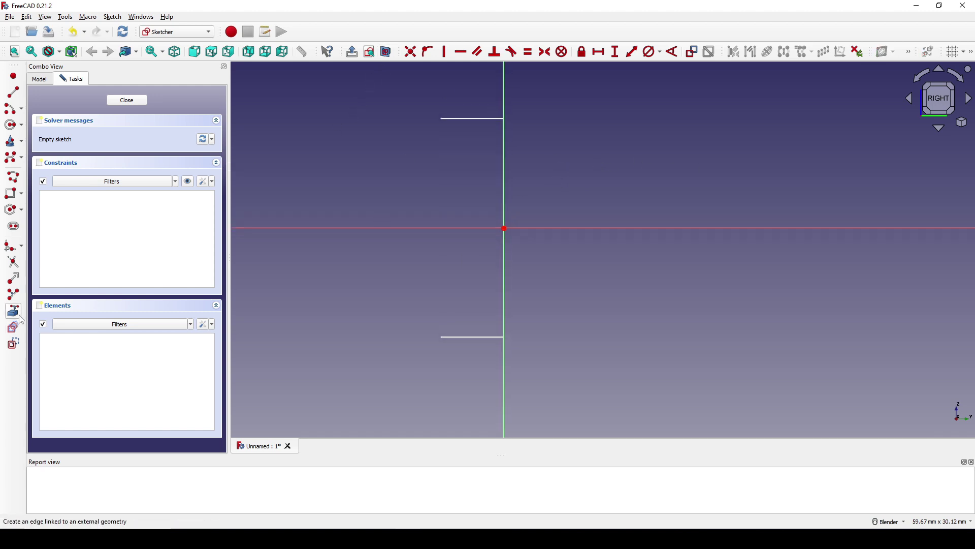
pyautogui.click(477, 120)
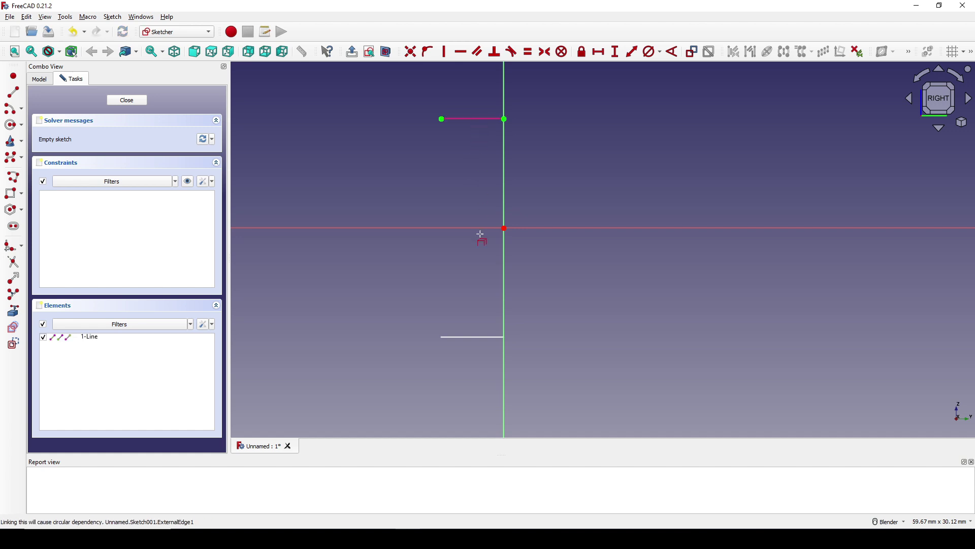
pyautogui.click(475, 338)
pyautogui.keyDown('shift'); pyautogui.moveTo(543, 286); pyautogui.dragTo(604, 249, button='middle'); pyautogui.keyUp('shift')
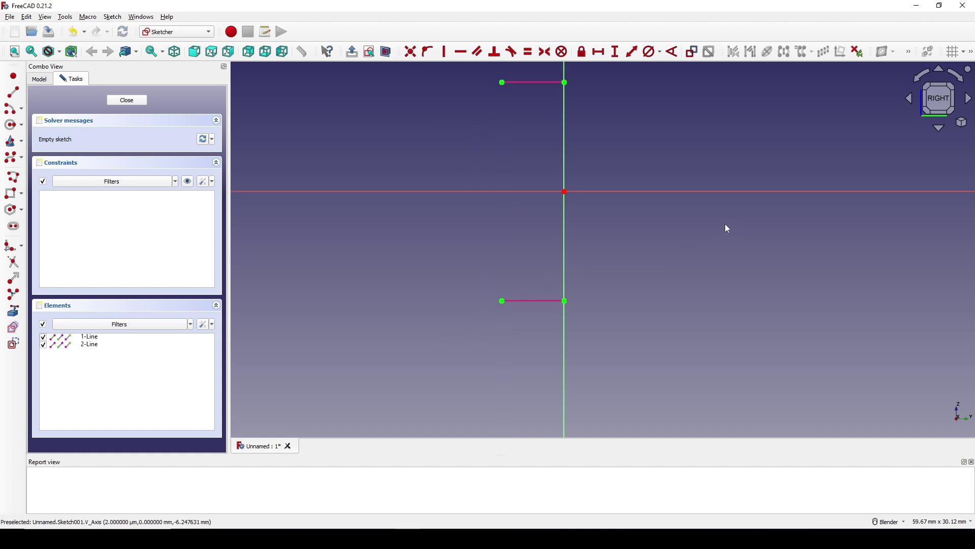
pyautogui.keyDown('shift'); pyautogui.moveTo(638, 169); pyautogui.dragTo(598, 206, button='middle'); pyautogui.keyUp('shift')
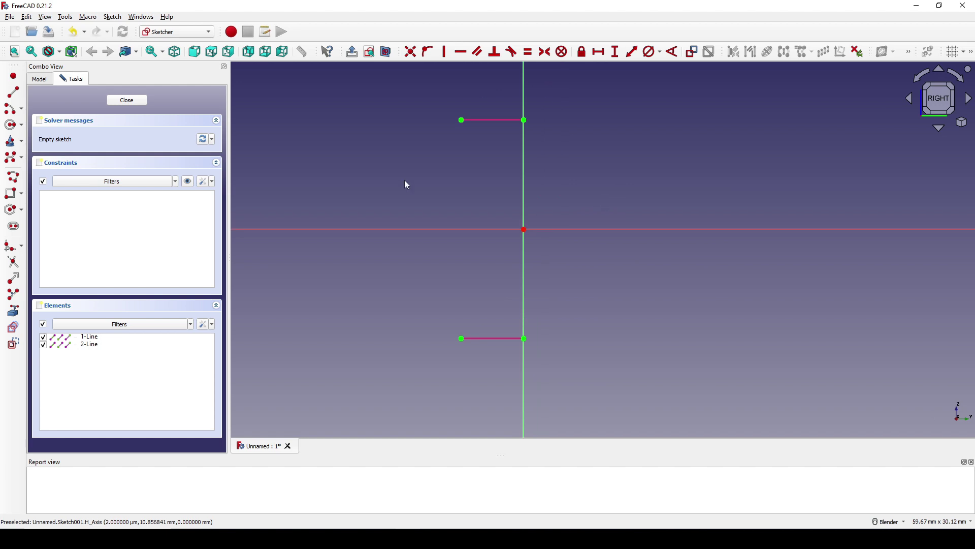
# Draw a slanted line from the top edge's outer end to the bottom edge.
pyautogui.click(16, 93)
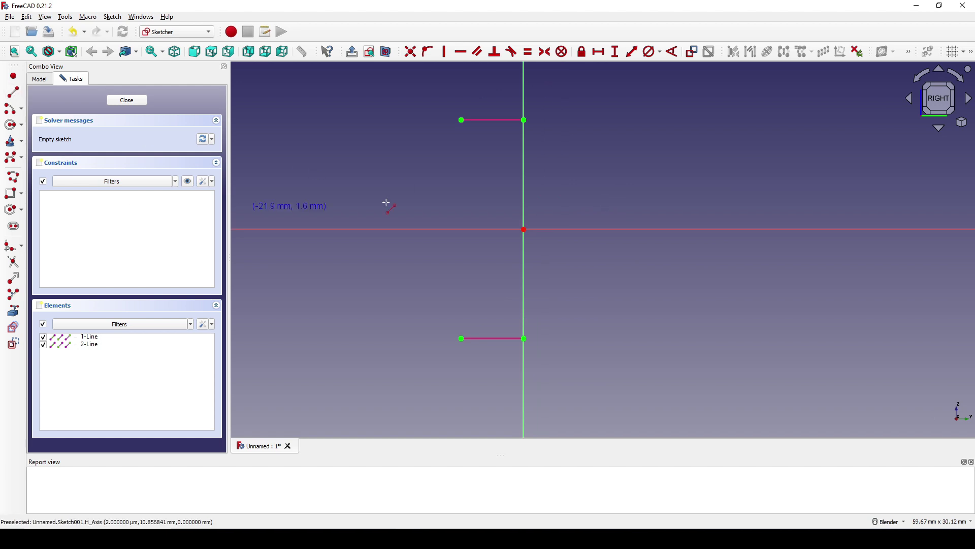
pyautogui.click(461, 121)
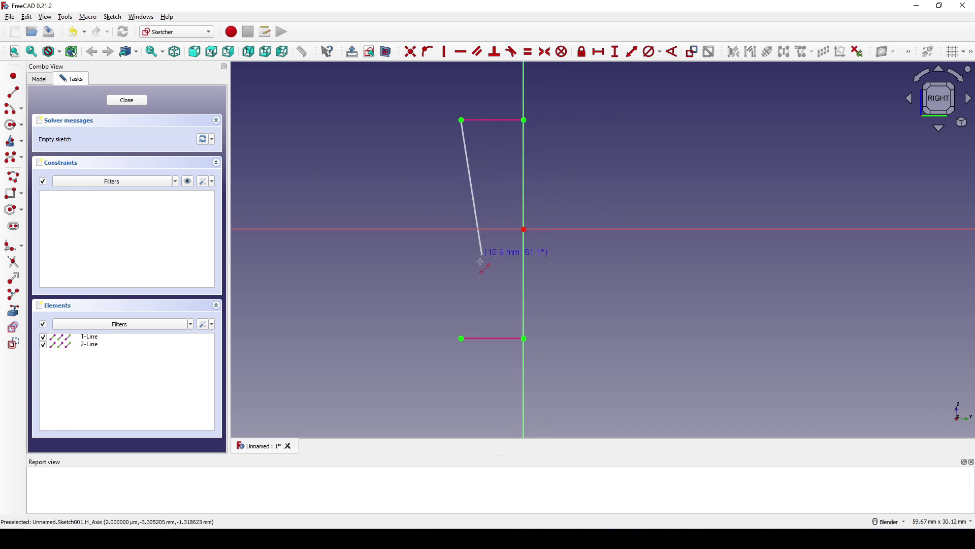
pyautogui.click(488, 339)
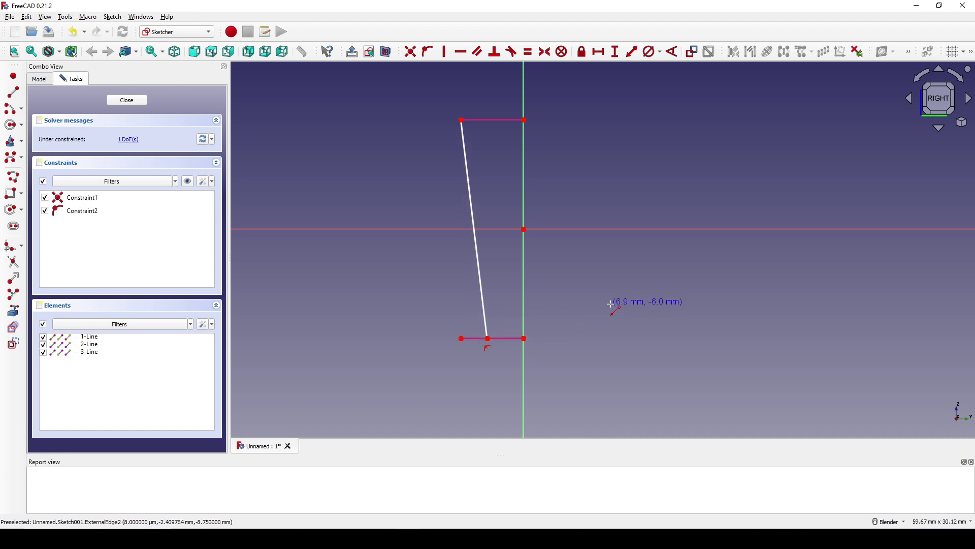
pyautogui.keyDown('shift'); pyautogui.moveTo(532, 279); pyautogui.dragTo(534, 276, button='middle'); pyautogui.keyUp('shift')
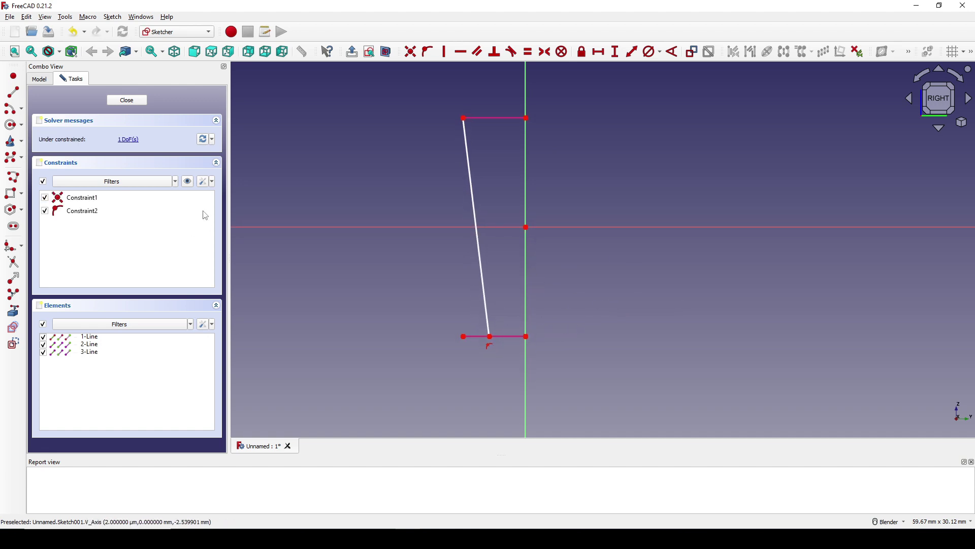
pyautogui.click(213, 181)
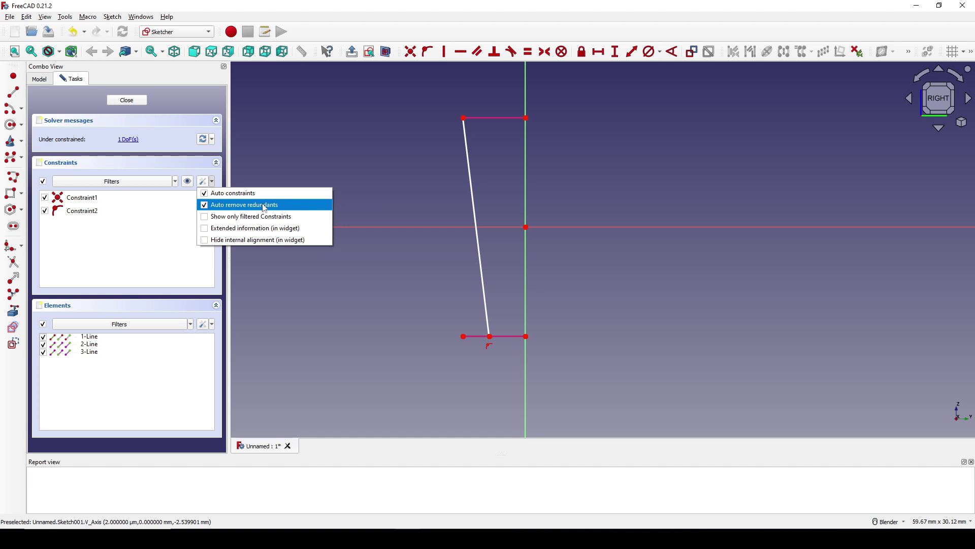
pyautogui.click(479, 4)
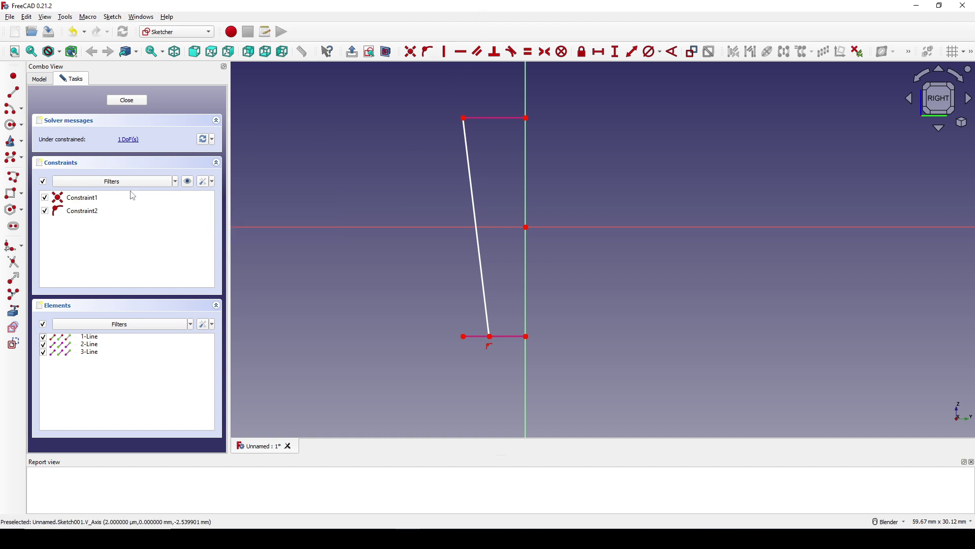
# Draw a polyline along the bottom edge and up to the top outer corner.
pyautogui.click(14, 181)
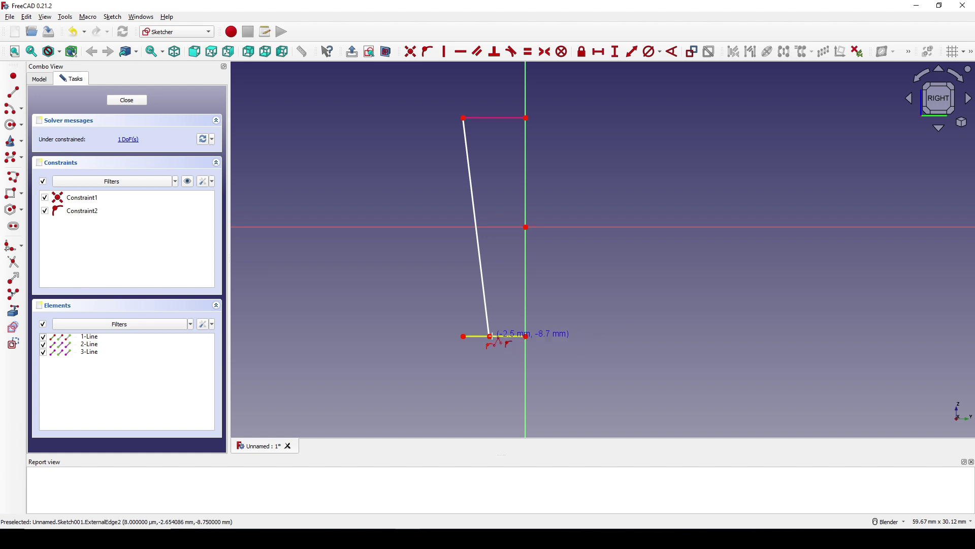
pyautogui.click(490, 337)
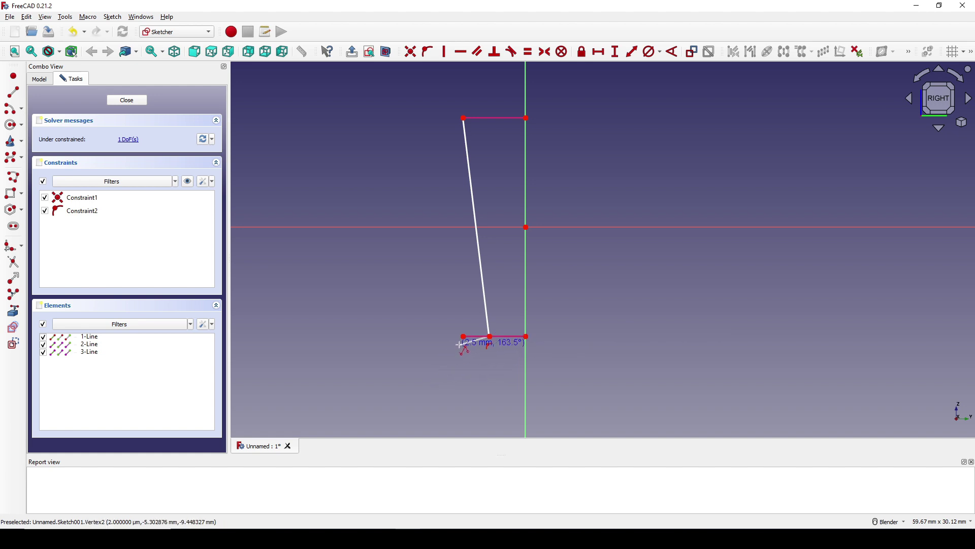
pyautogui.click(463, 336)
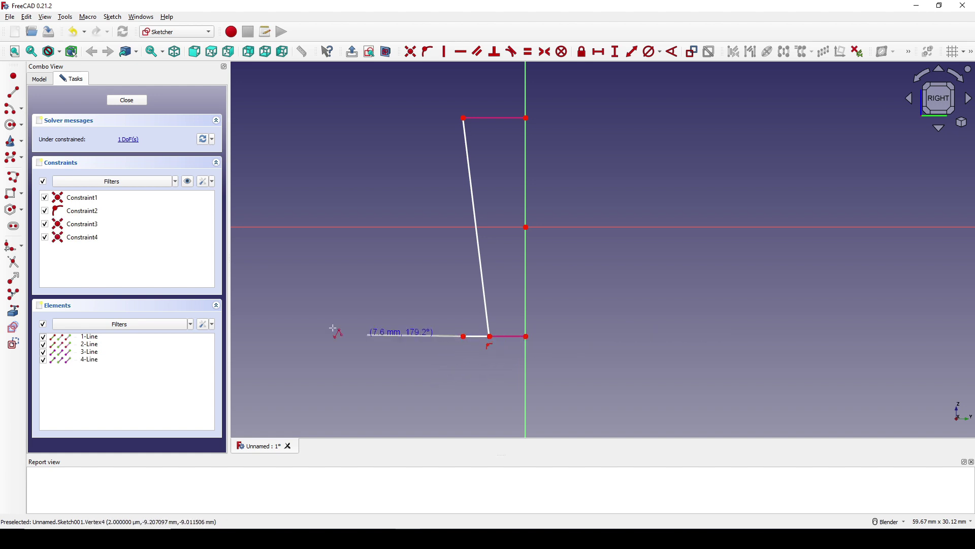
pyautogui.click(463, 117)
pyautogui.rightClick(534, 190)
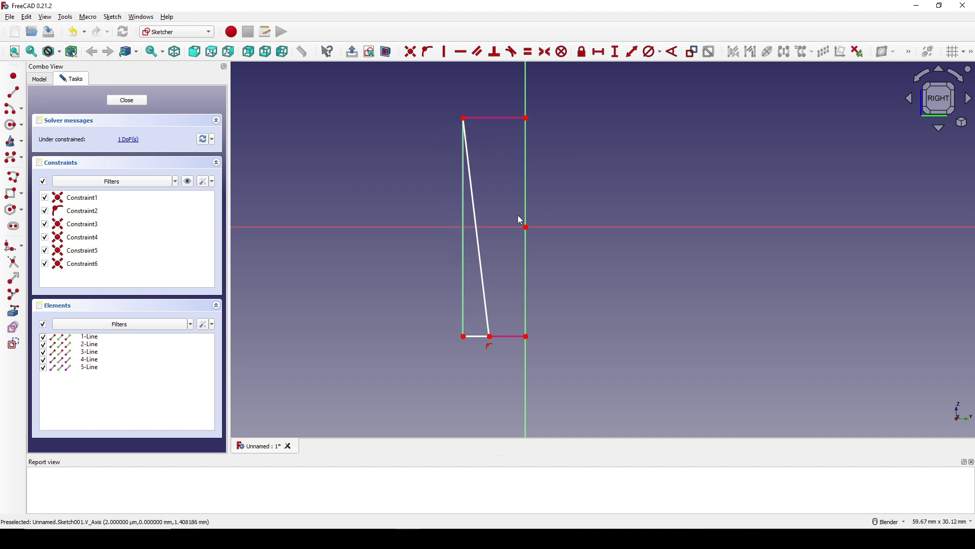
pyautogui.keyDown('shift'); pyautogui.moveTo(518, 215); pyautogui.dragTo(511, 218, button='middle'); pyautogui.keyUp('shift')
# Constrain the bottom segment to 3 mm and close the sketch.
pyautogui.click(457, 339)
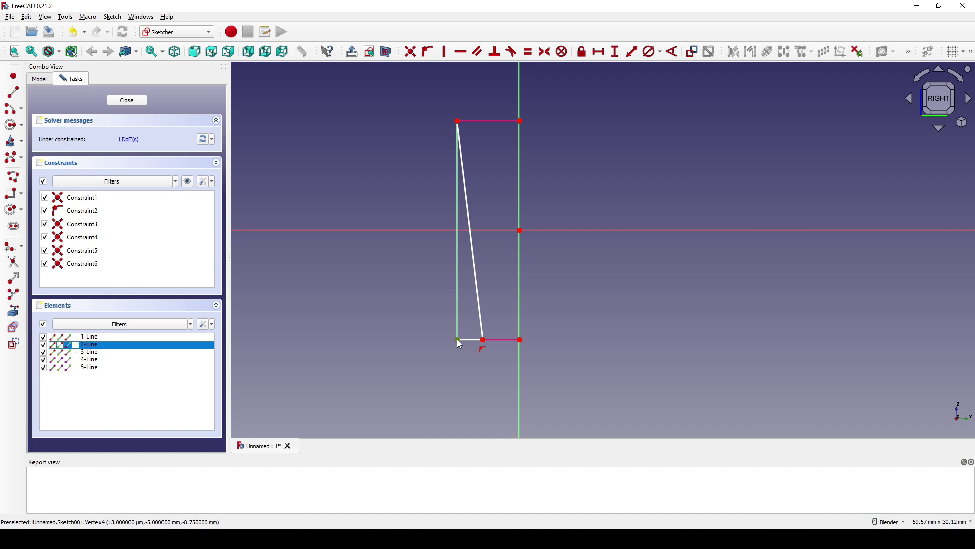
pyautogui.click(459, 340)
pyautogui.click(482, 339)
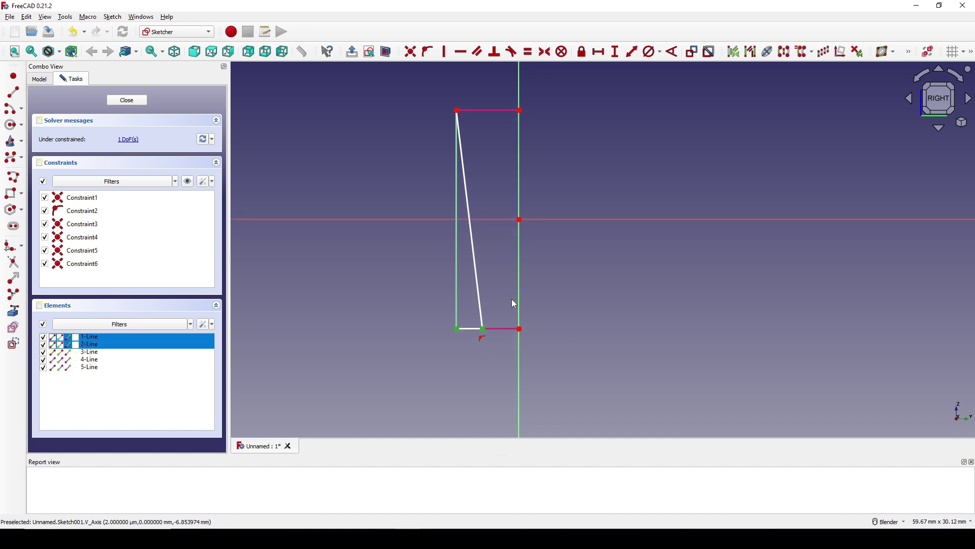
pyautogui.press('l')
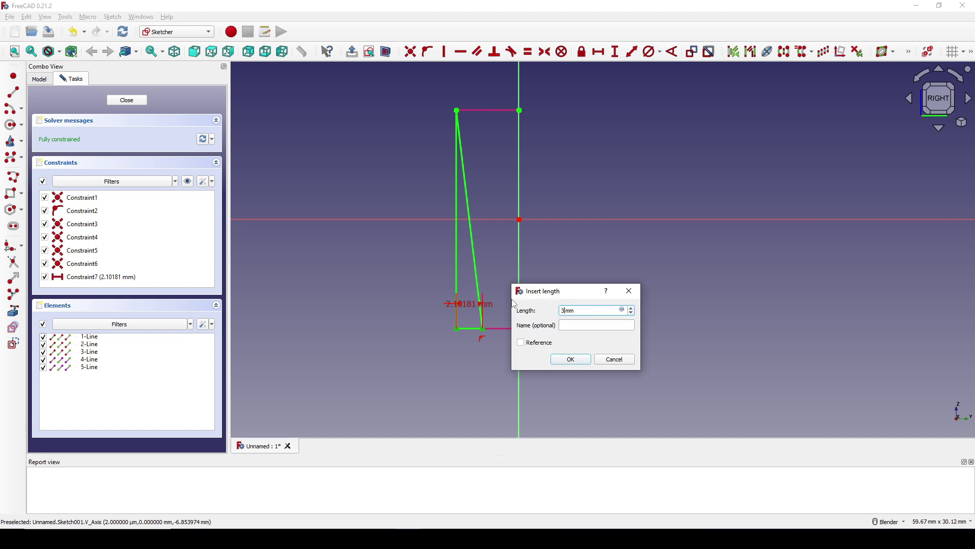
pyautogui.press('Return')
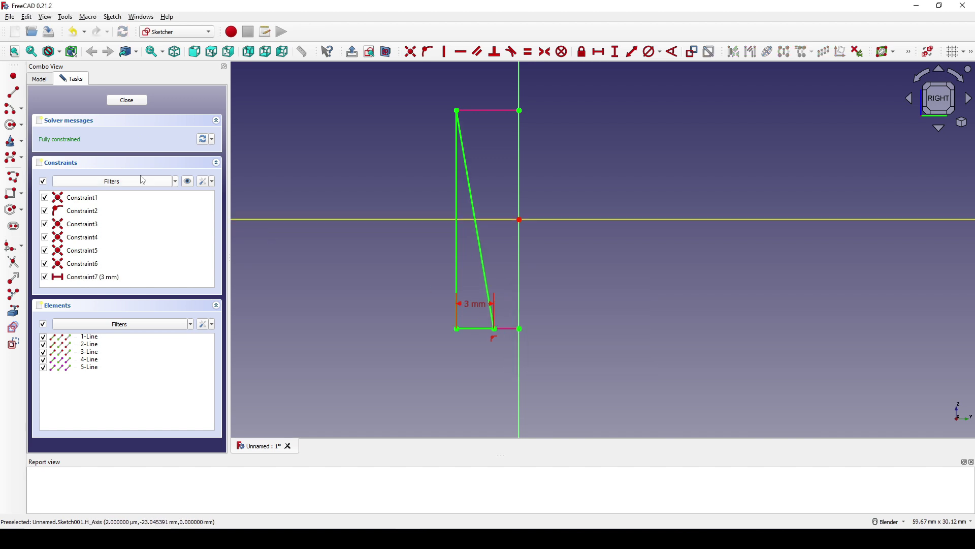
pyautogui.click(127, 101)
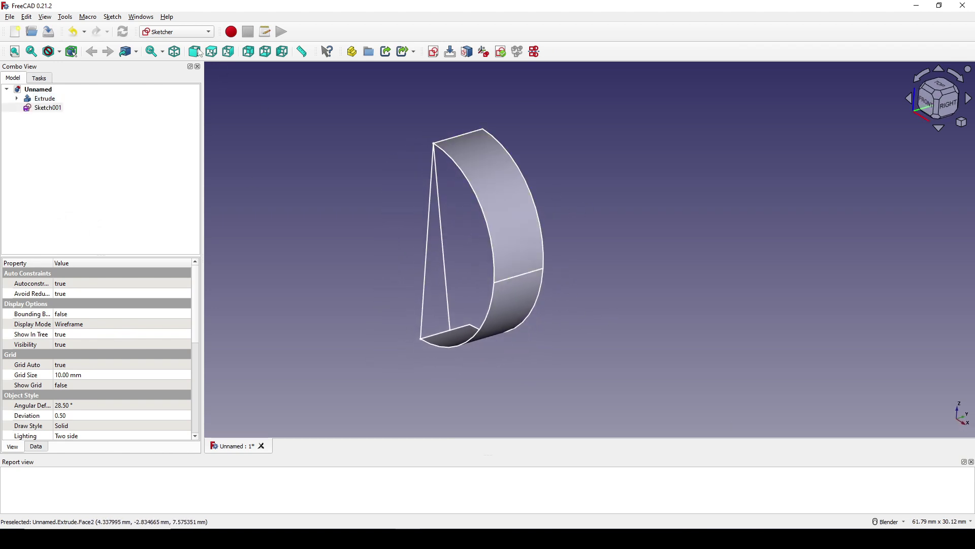
# In the Part workbench, set up a 50 mm symmetric extrusion of Sketch001.
pyautogui.click(187, 35)
pyautogui.click(181, 92)
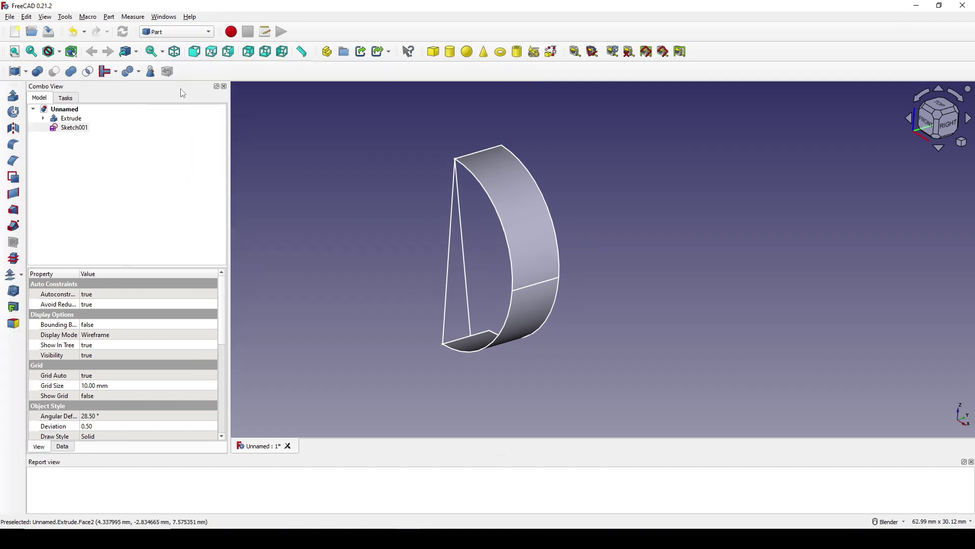
pyautogui.click(83, 130)
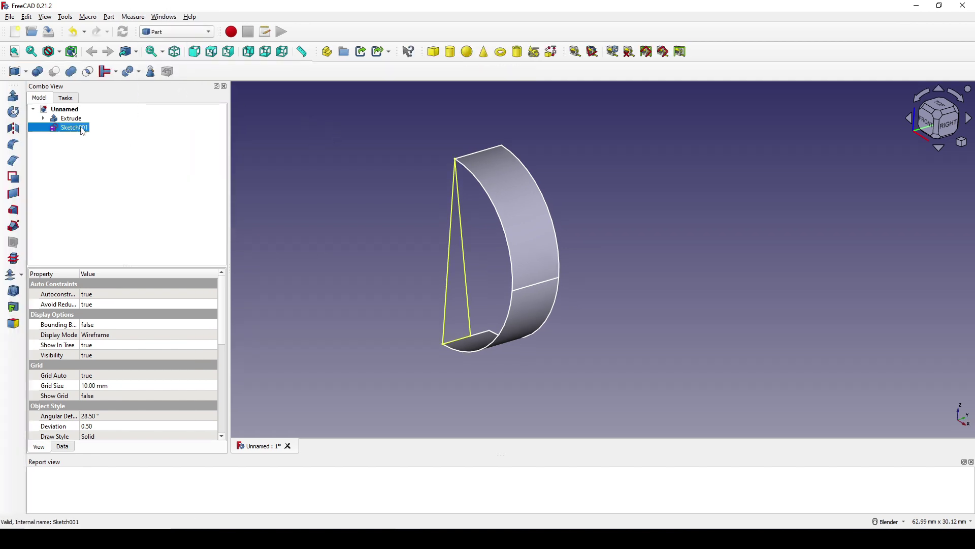
pyautogui.click(13, 96)
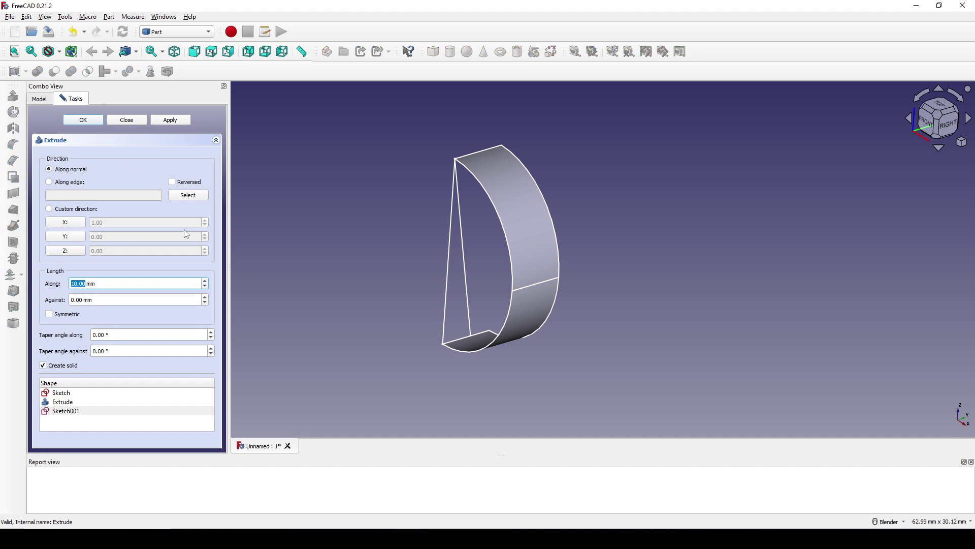
pyautogui.write('50')
pyautogui.click(51, 315)
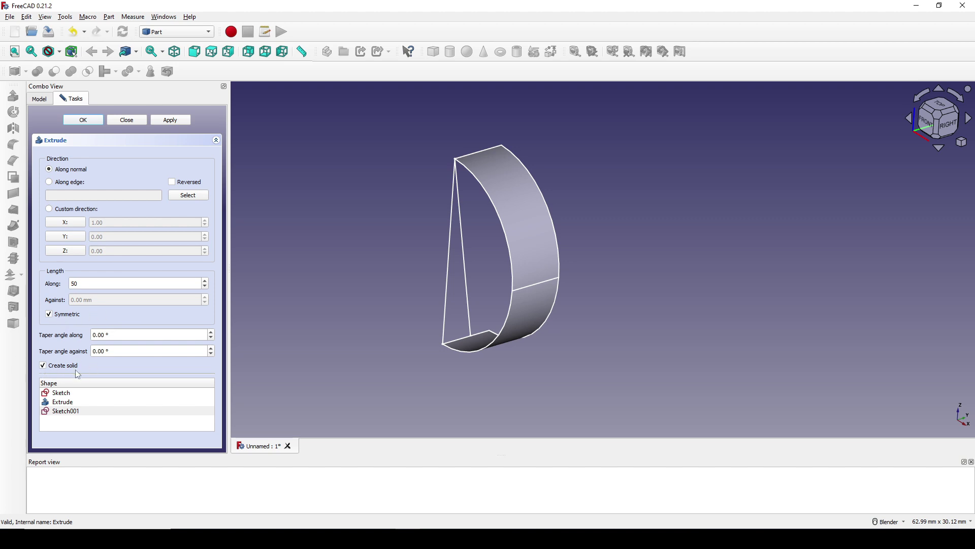
# Apply the extrusion, then Boolean-cut Extrude001 from the band Extrude, leaving one curved strip.
pyautogui.click(84, 120)
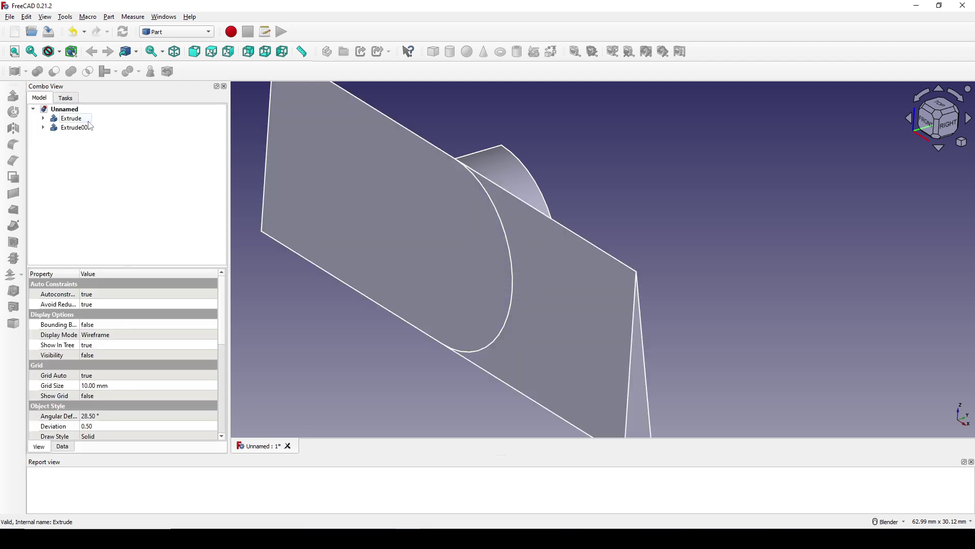
pyautogui.moveTo(564, 305); pyautogui.dragTo(500, 286, button='middle')
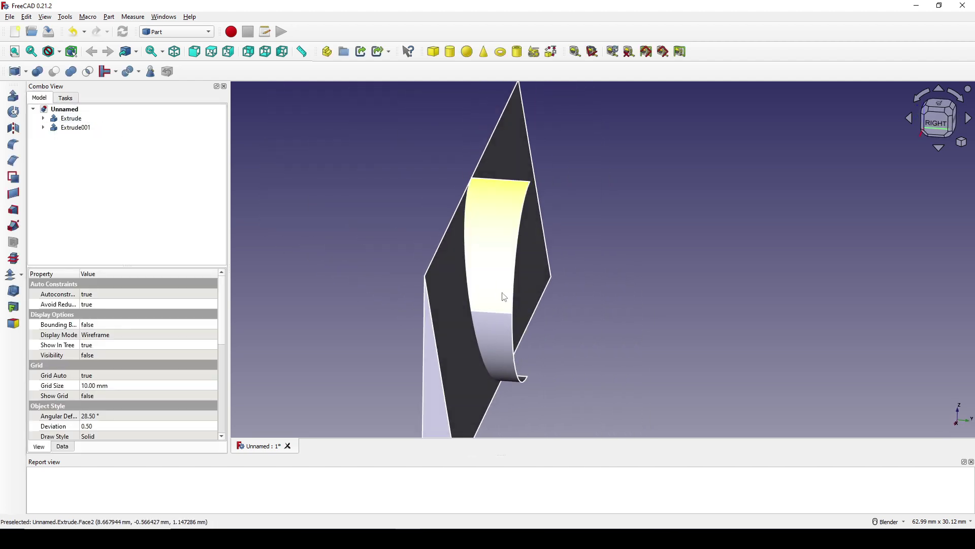
pyautogui.click(502, 280)
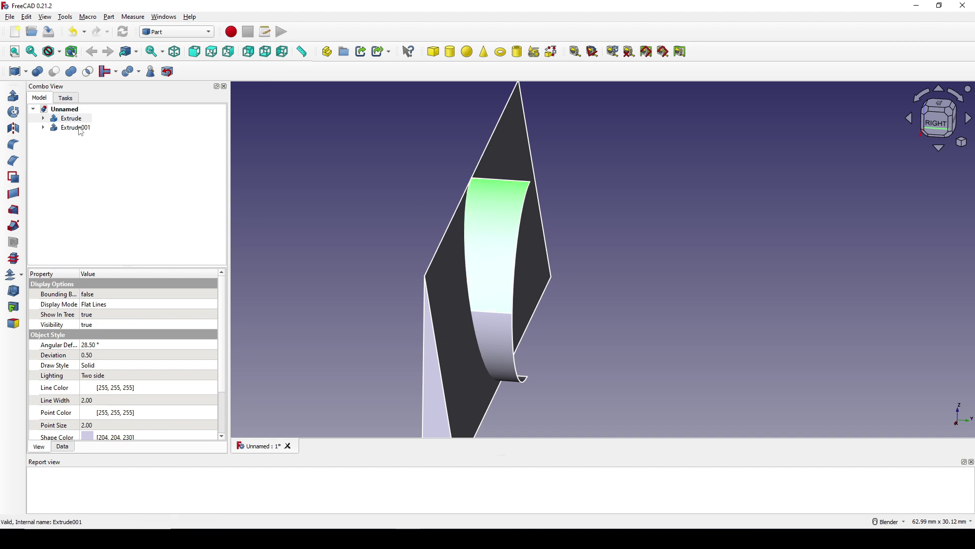
pyautogui.keyDown('shift'); pyautogui.click(42, 130); pyautogui.keyUp('shift')
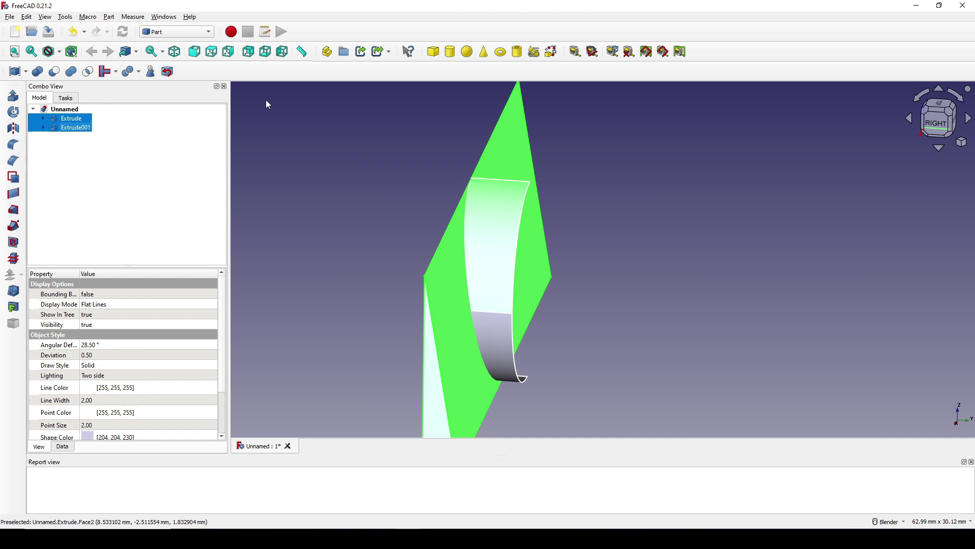
pyautogui.click(55, 71)
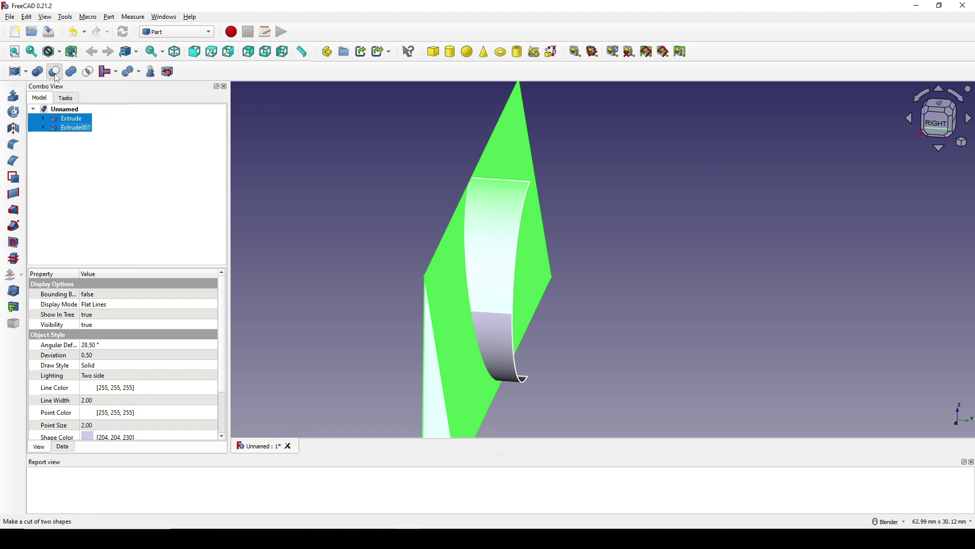
pyautogui.moveTo(484, 300); pyautogui.dragTo(543, 268, button='middle')
pyautogui.click(542, 269)
pyautogui.keyDown('shift'); pyautogui.moveTo(543, 268); pyautogui.dragTo(573, 249, button='middle'); pyautogui.keyUp('shift')
pyautogui.keyDown('shift'); pyautogui.moveTo(572, 249); pyautogui.dragTo(542, 289, button='middle'); pyautogui.keyUp('shift')
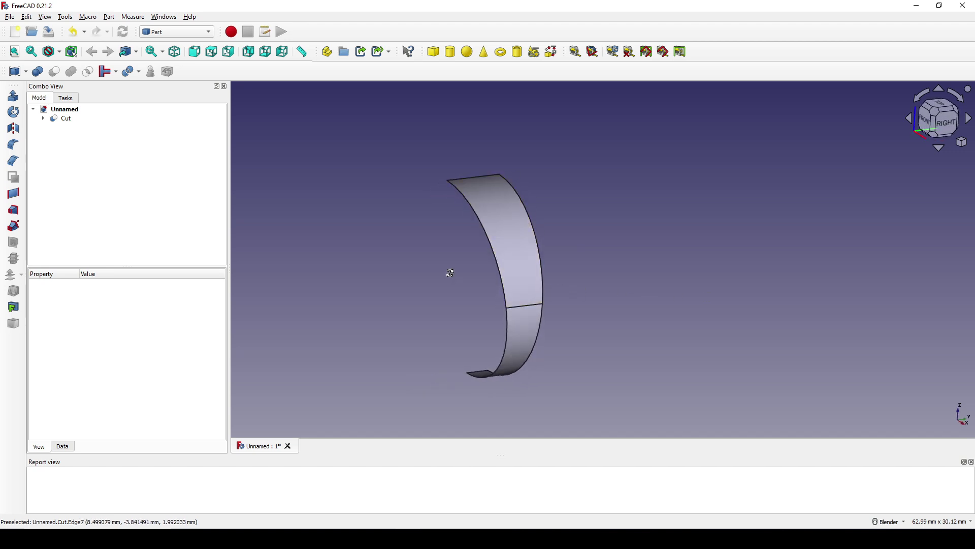
pyautogui.moveTo(449, 272); pyautogui.dragTo(402, 249, button='middle')
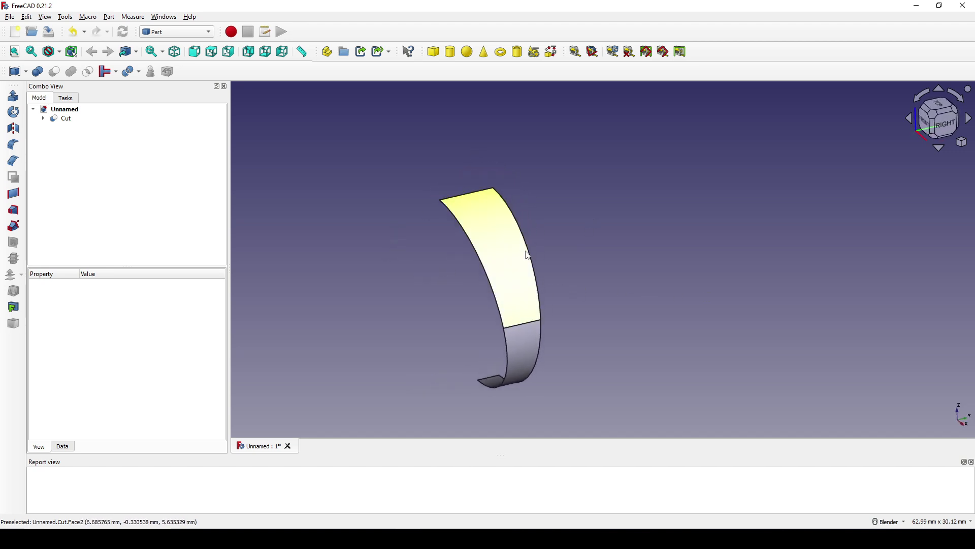
# In Sketcher, open a new sketch on the XY plane with a 9.5 mm offset.
pyautogui.click(207, 32)
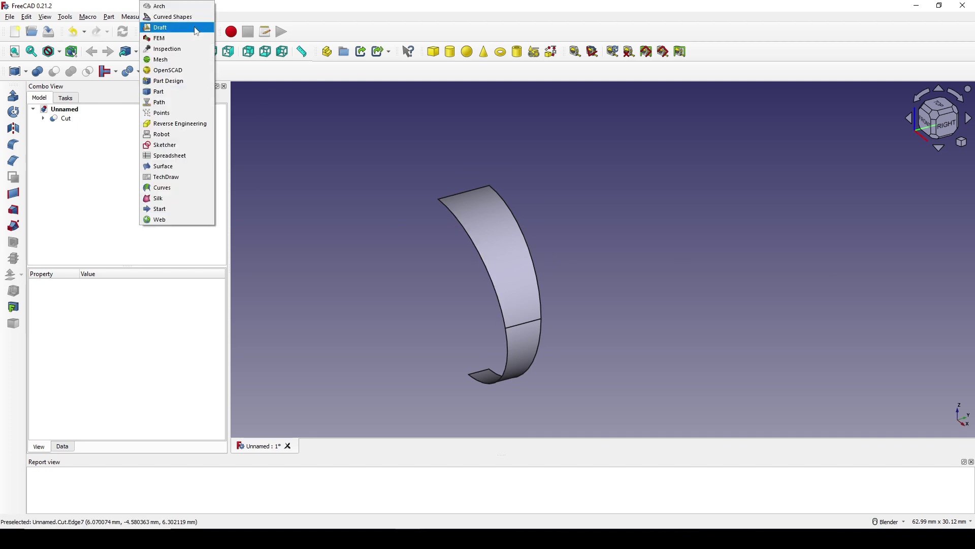
pyautogui.click(197, 147)
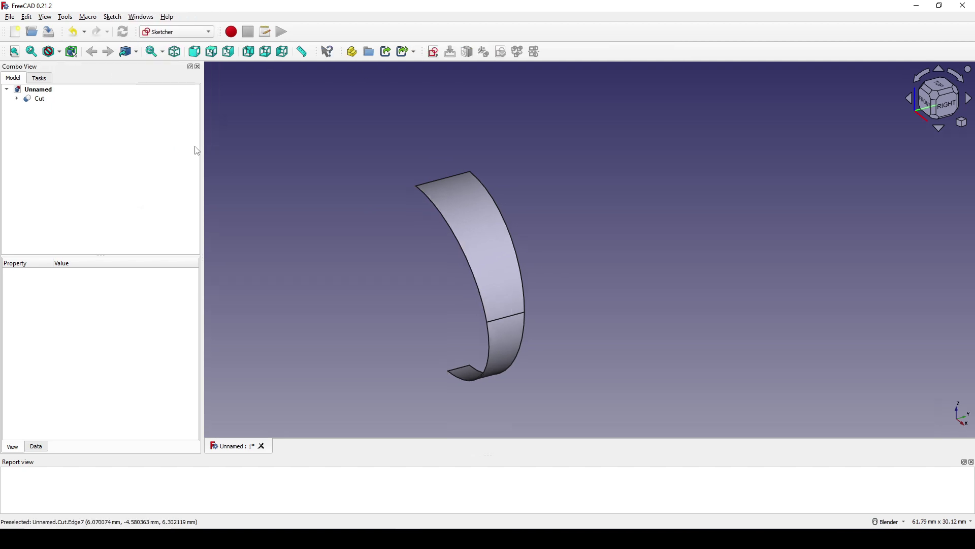
pyautogui.click(433, 51)
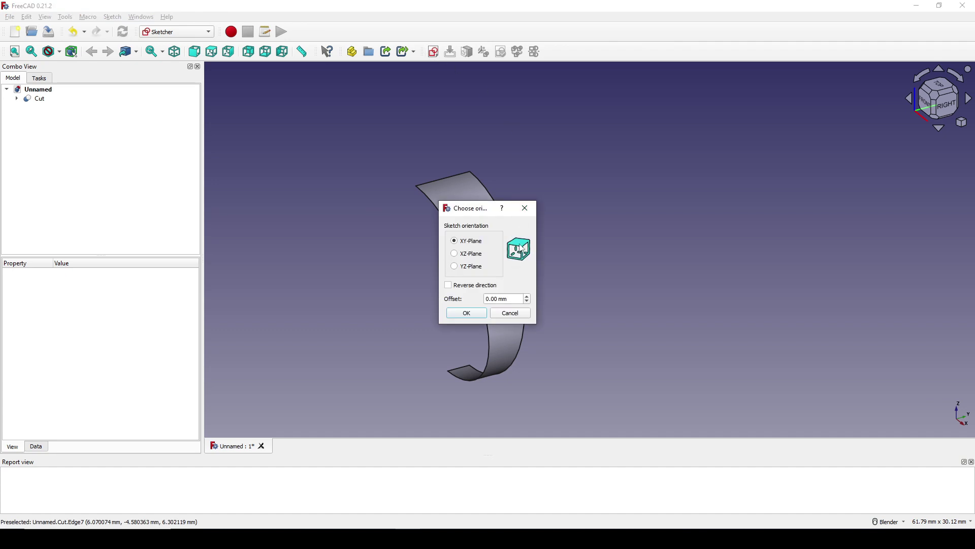
pyautogui.moveTo(516, 301); pyautogui.dragTo(422, 294)
pyautogui.write('9.5')
pyautogui.click(473, 316)
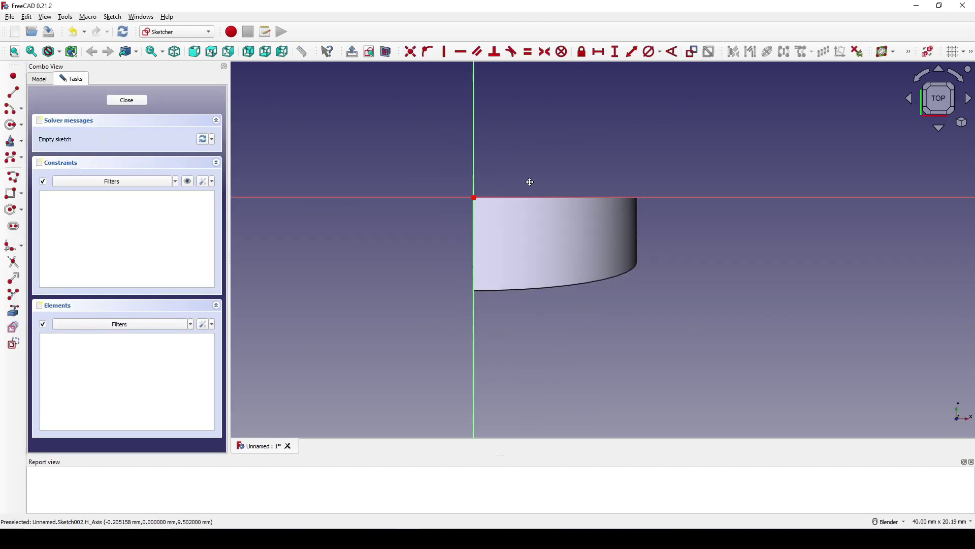
# Draw a rounded rectangle in the new sketch.
pyautogui.click(21, 194)
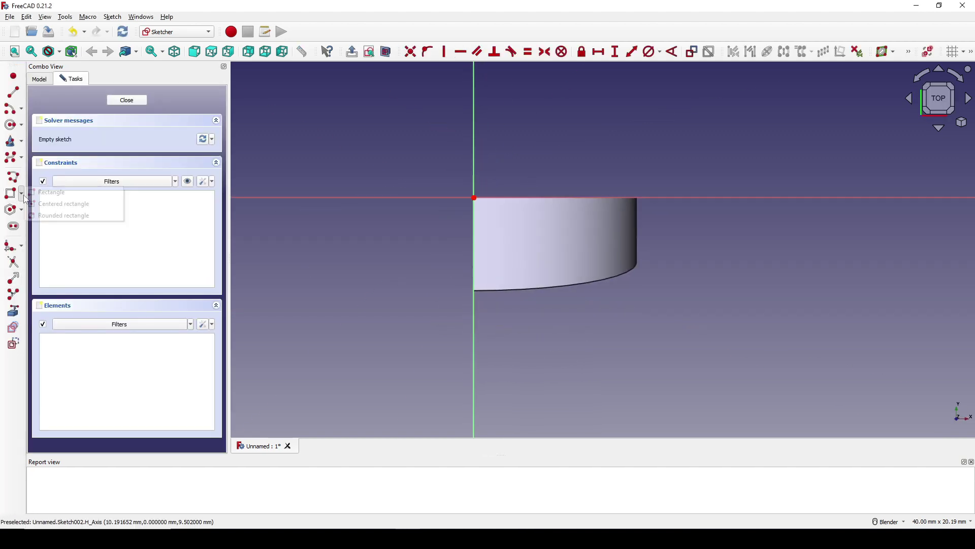
pyautogui.click(68, 216)
pyautogui.click(383, 126)
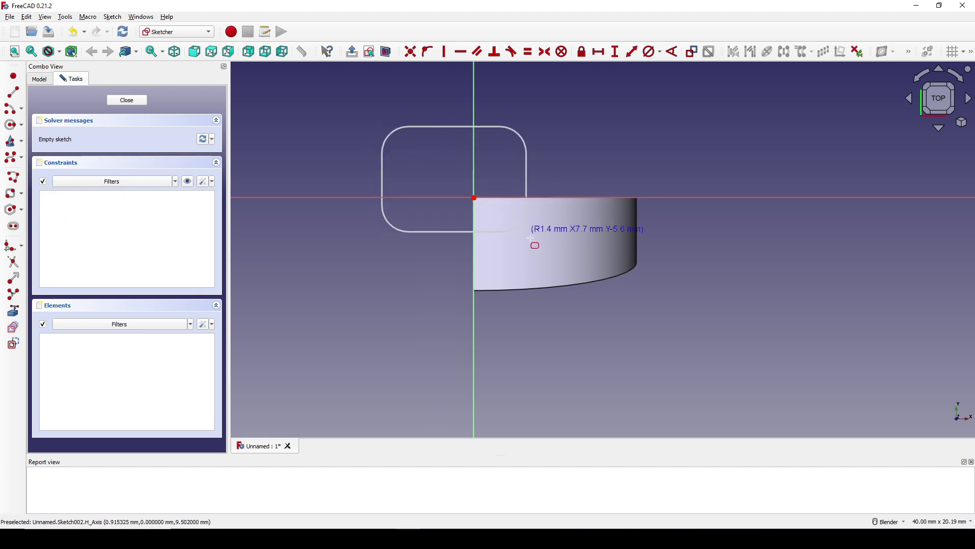
pyautogui.click(542, 269)
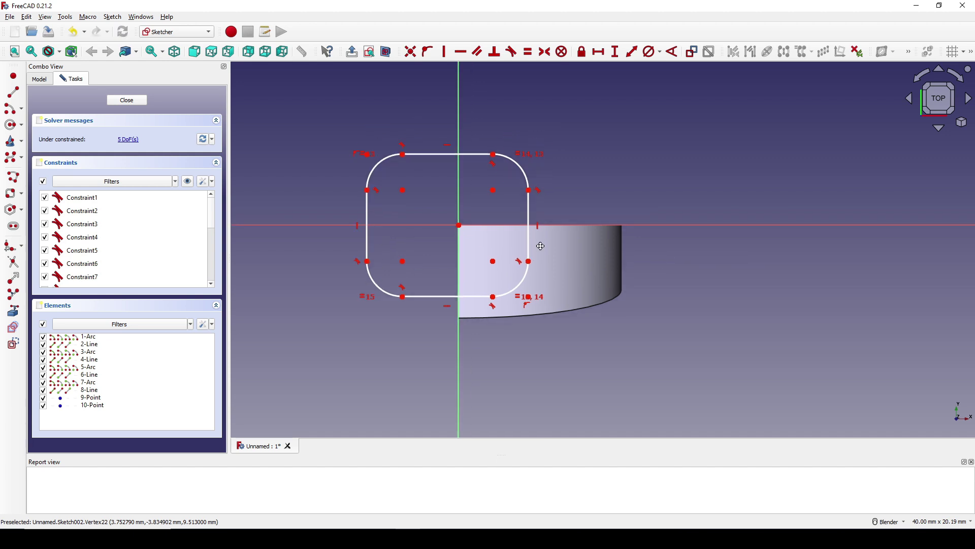
pyautogui.keyDown('shift'); pyautogui.moveTo(541, 246); pyautogui.dragTo(537, 259, button='middle'); pyautogui.keyUp('shift')
# Make the rectangle's top and right edges equal.
pyautogui.click(434, 168)
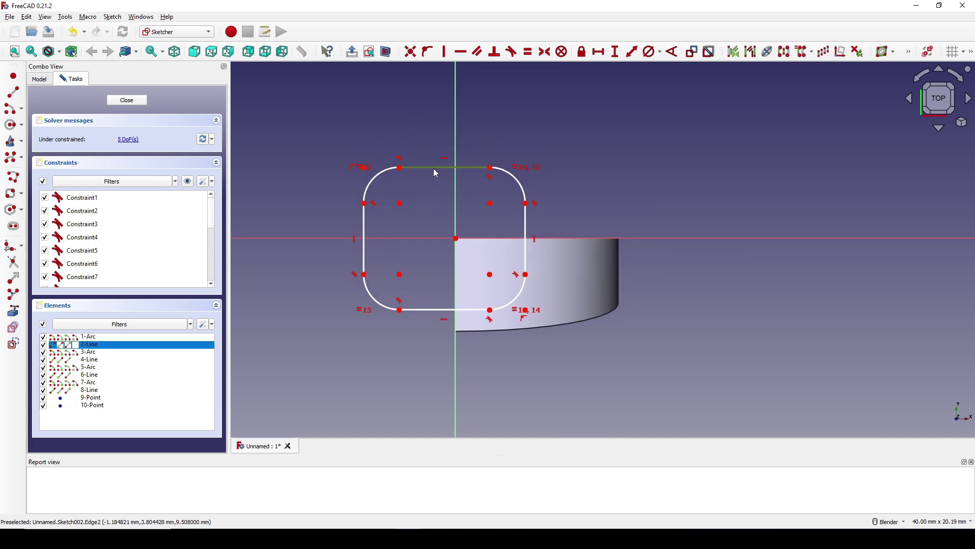
pyautogui.click(525, 225)
pyautogui.press('e')
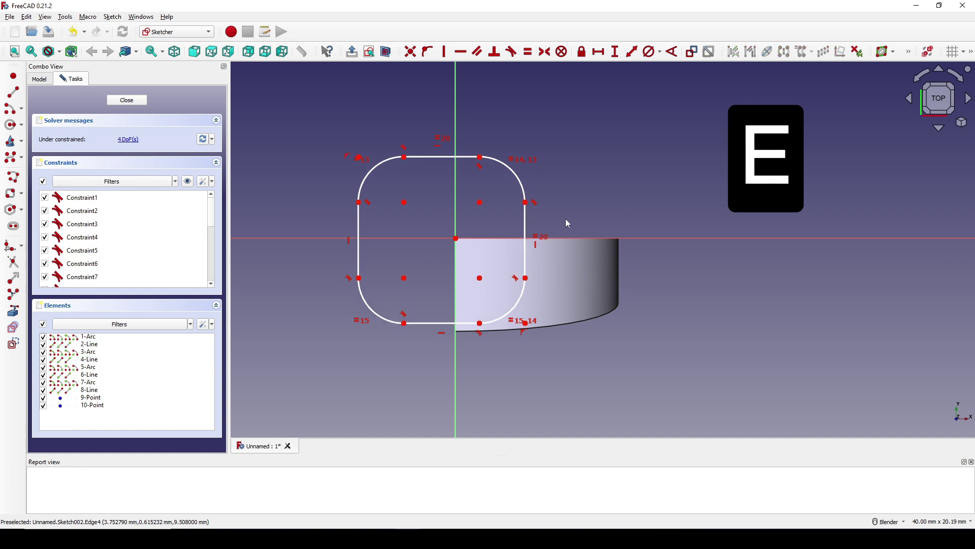
pyautogui.scroll(1, 558, 241)
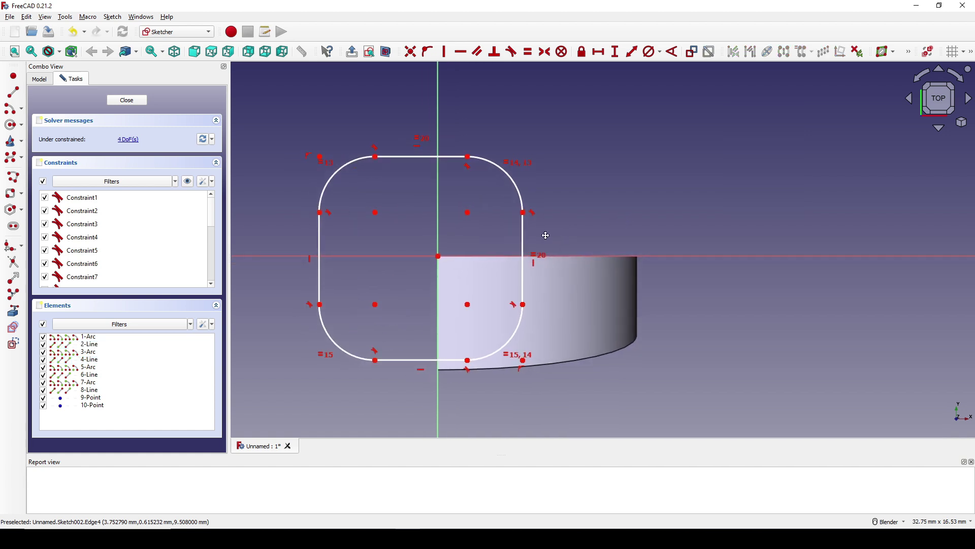
# Constrain the top-right corner arc to a 1 mm radius.
pyautogui.click(508, 181)
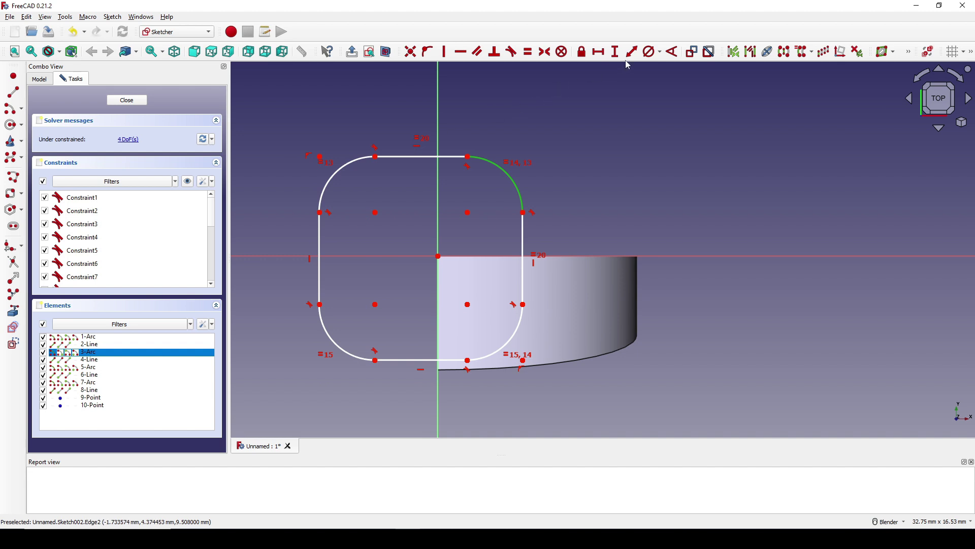
pyautogui.click(662, 52)
pyautogui.click(666, 70)
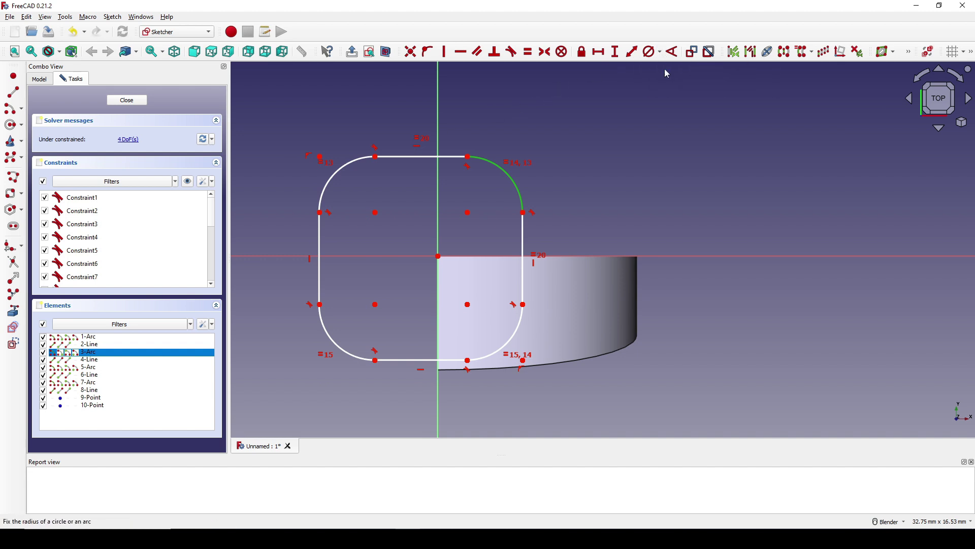
pyautogui.write('1mm')
pyautogui.click(725, 129)
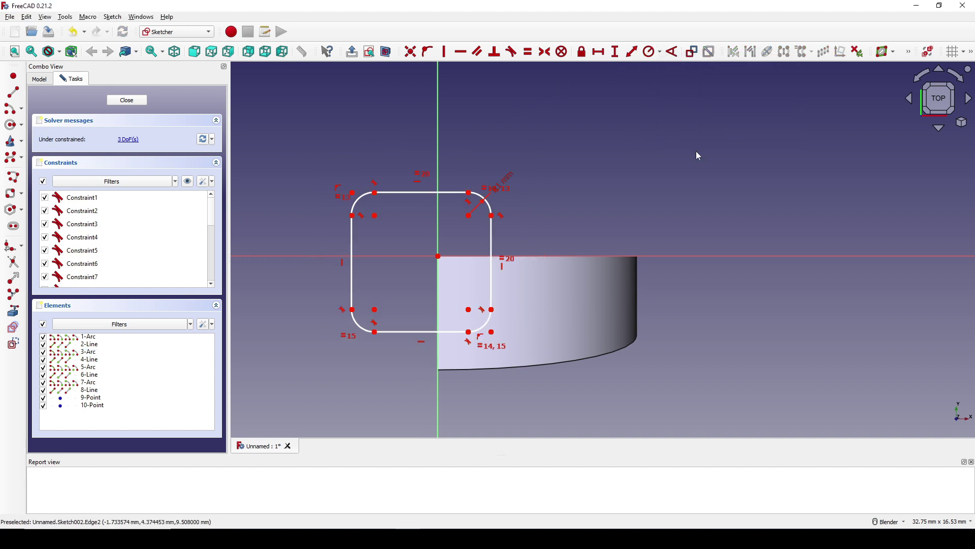
# Make the two opposite corner arc centres symmetric about the sketch origin.
pyautogui.scroll(2, 512, 193)
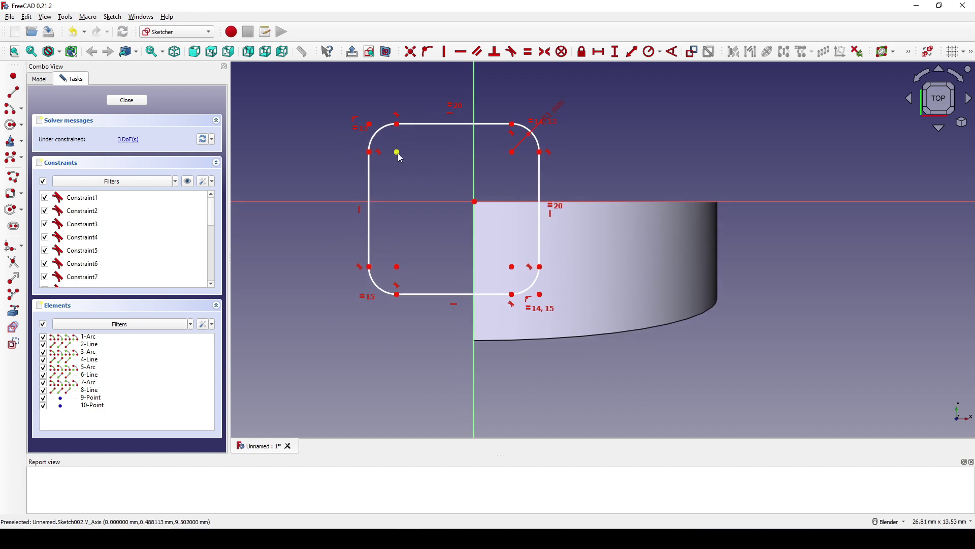
pyautogui.click(398, 152)
pyautogui.click(512, 267)
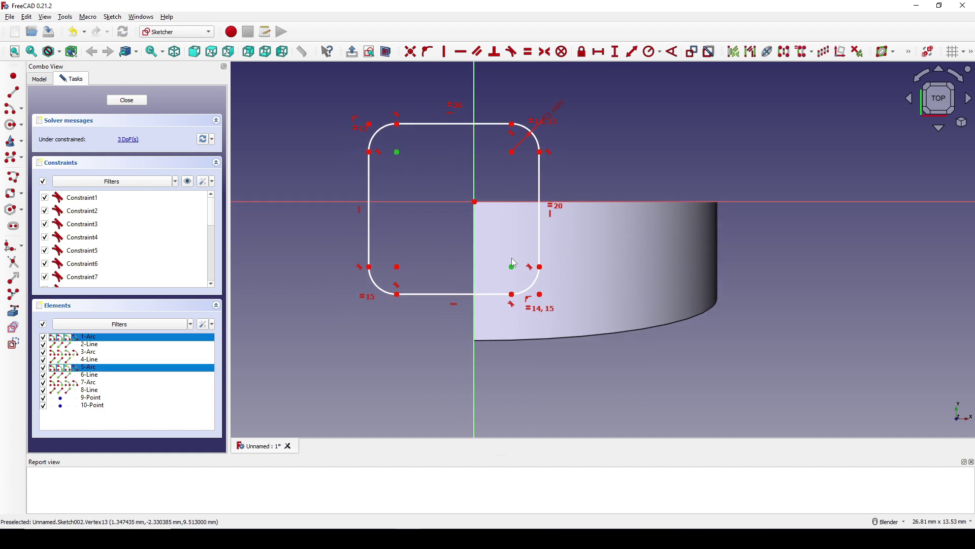
pyautogui.click(475, 202)
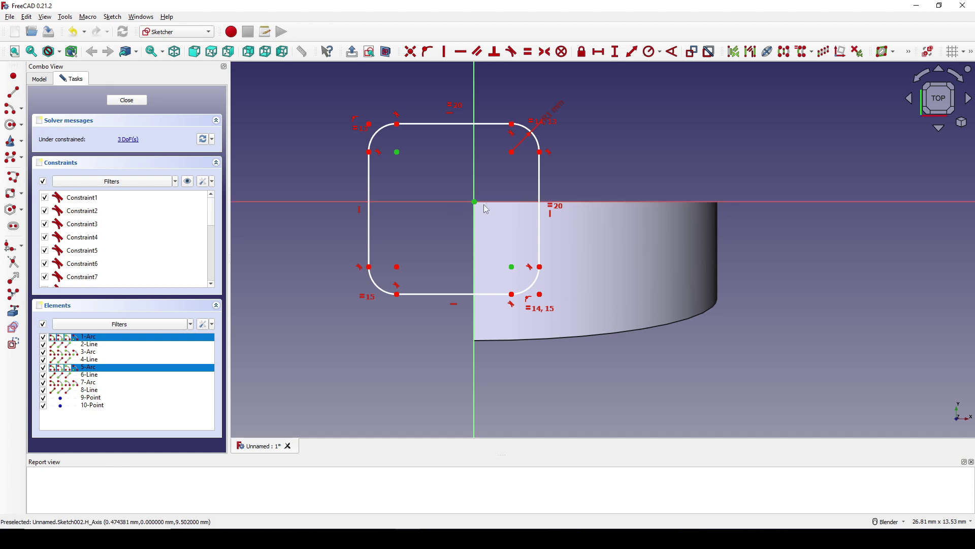
pyautogui.press('s')
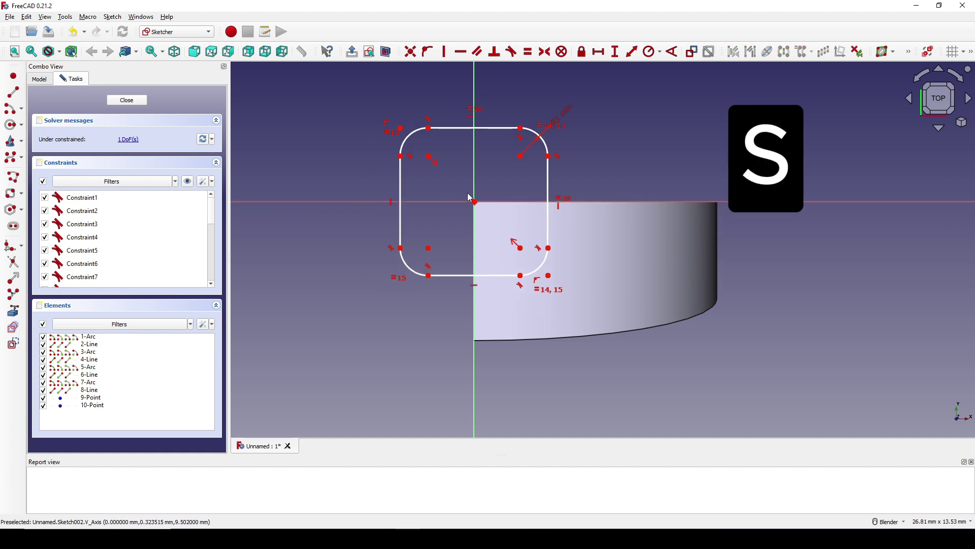
pyautogui.scroll(1, 498, 195)
pyautogui.scroll(-1, 512, 197)
pyautogui.keyDown('shift'); pyautogui.moveTo(523, 193); pyautogui.dragTo(513, 198, button='middle'); pyautogui.keyUp('shift')
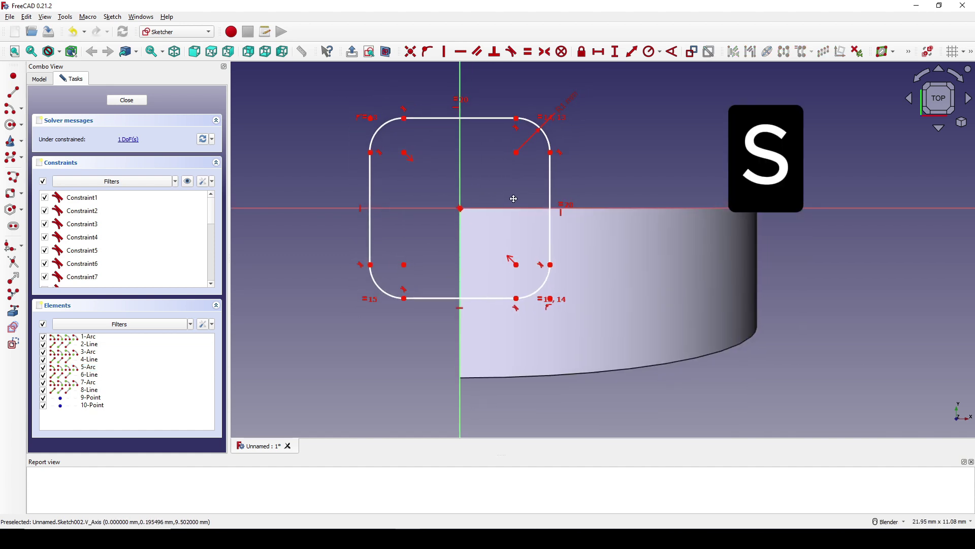
# Set the distance from the origin to the lower-right arc centre to 3.5 mm.
pyautogui.click(461, 208)
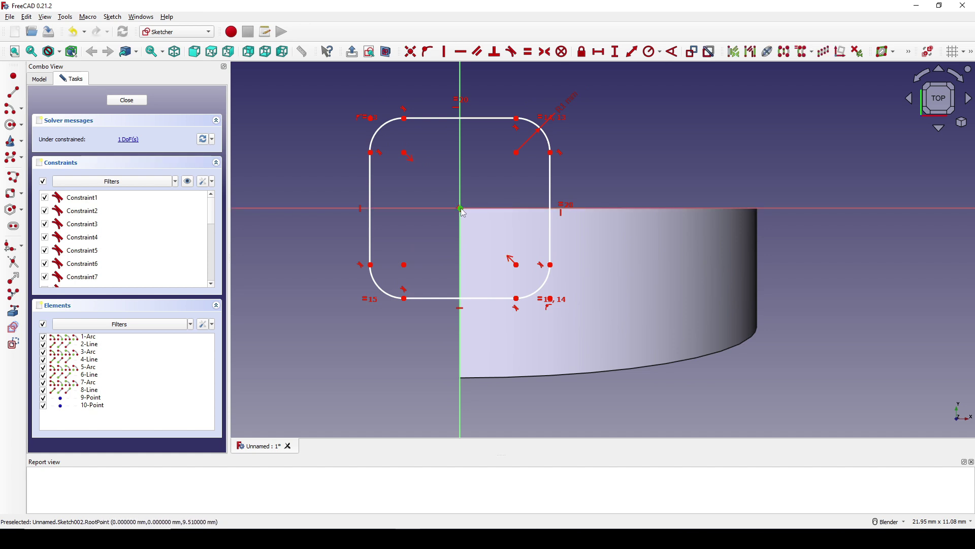
pyautogui.click(516, 267)
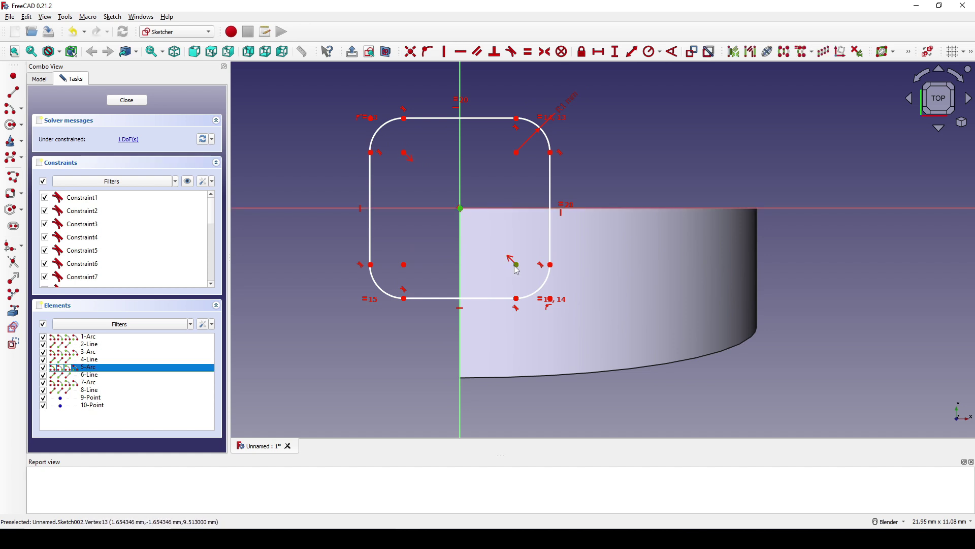
pyautogui.click(633, 54)
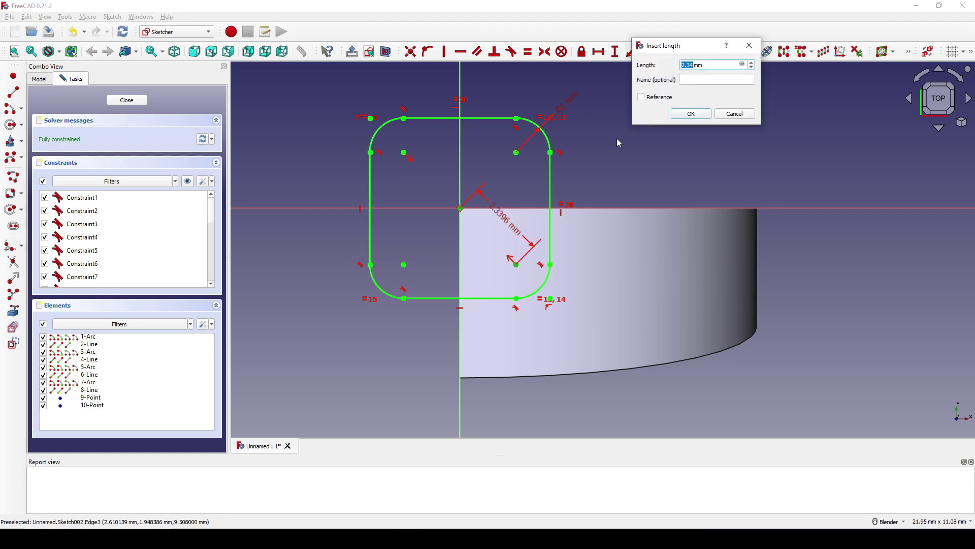
pyautogui.write('3.5')
pyautogui.press('Return')
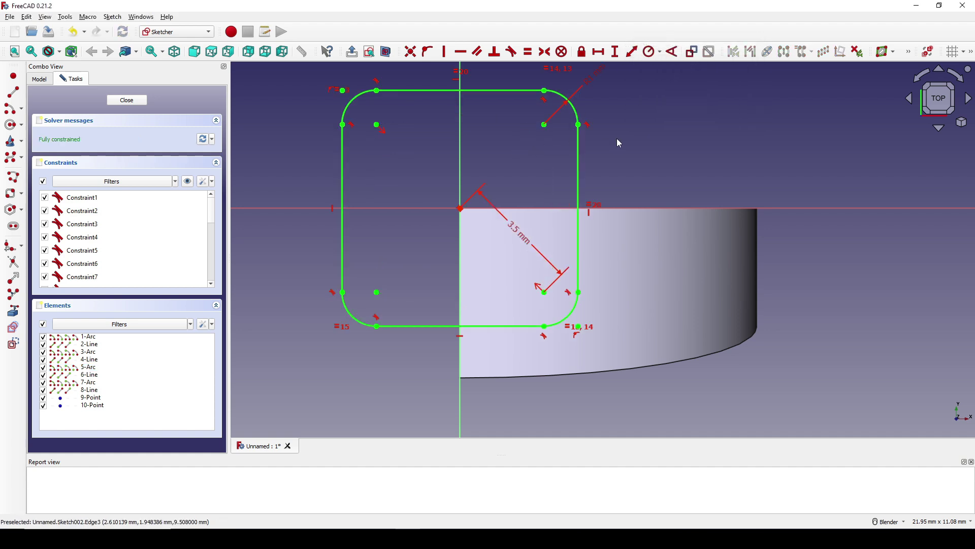
pyautogui.moveTo(577, 196)
pyautogui.keyDown('shift'); pyautogui.mouseDown(button='middle')
pyautogui.moveTo(561, 202)
pyautogui.moveTo(556, 219)
pyautogui.mouseUp(button='middle'); pyautogui.keyUp('shift')
# Close the rounded-square sketch and return to the 3D view.
pyautogui.click(127, 100)
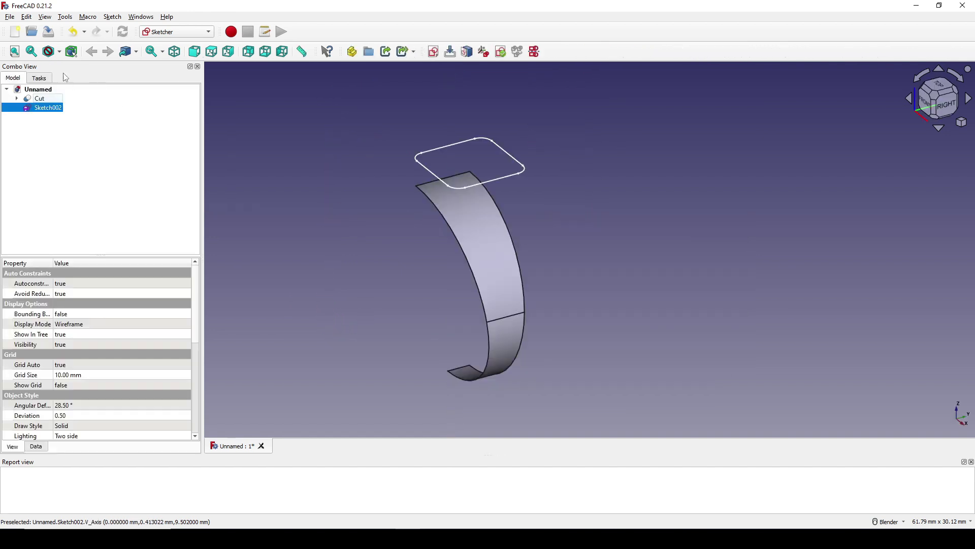
pyautogui.click(567, 206)
pyautogui.moveTo(521, 278); pyautogui.dragTo(475, 257, button='middle')
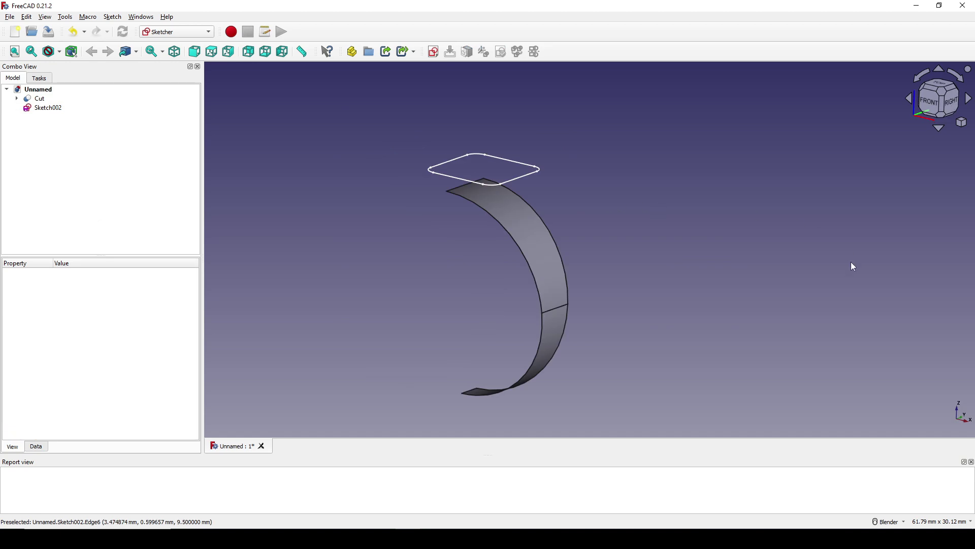
# Set Sketch002's placement rotation angle to 45°.
pyautogui.click(48, 107)
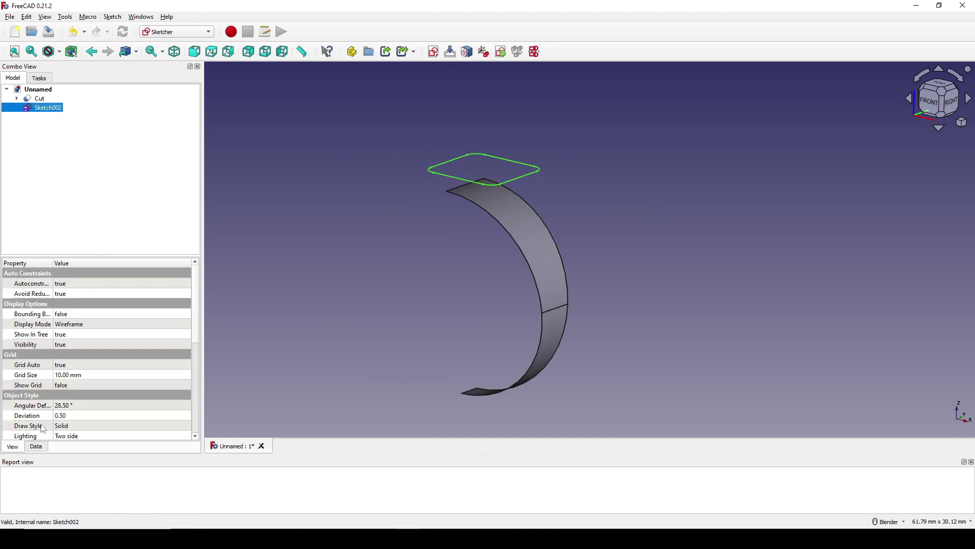
pyautogui.click(37, 447)
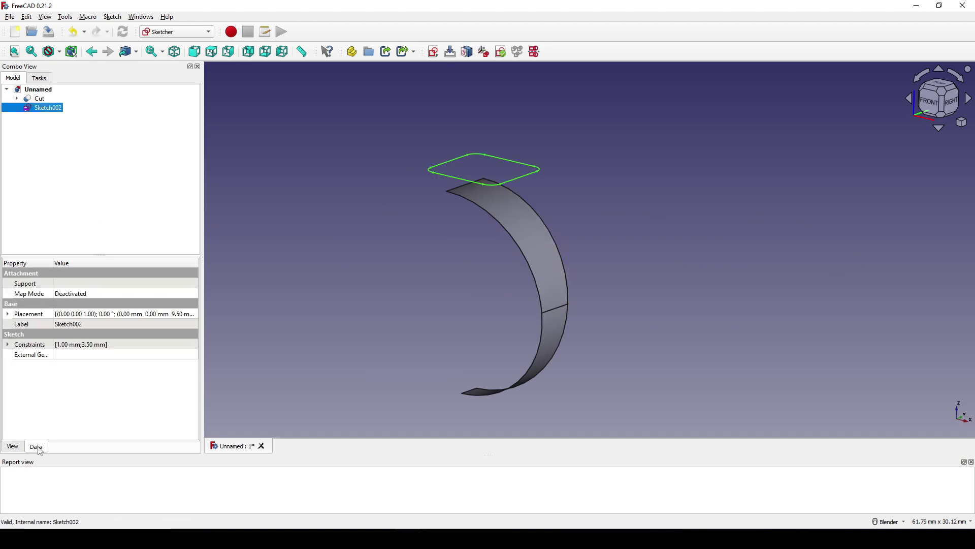
pyautogui.click(7, 315)
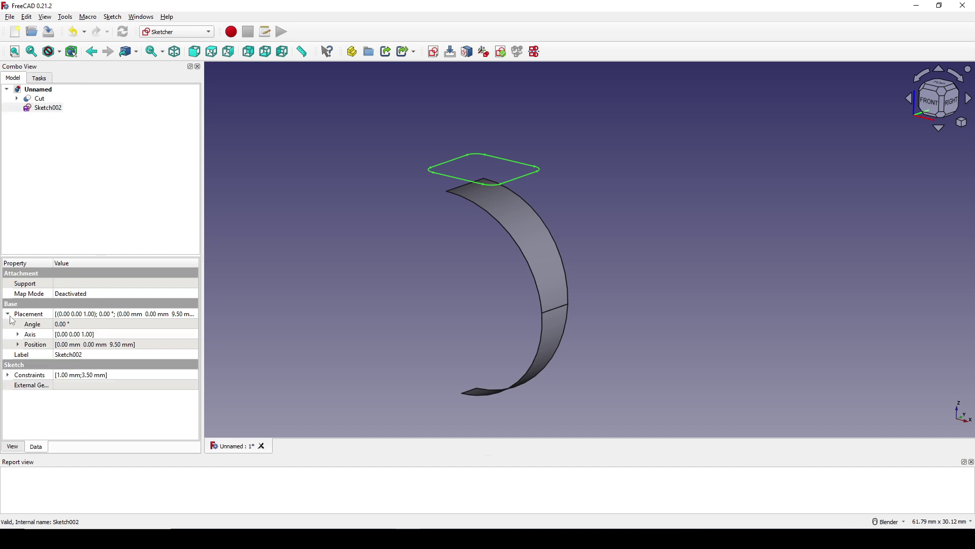
pyautogui.click(33, 326)
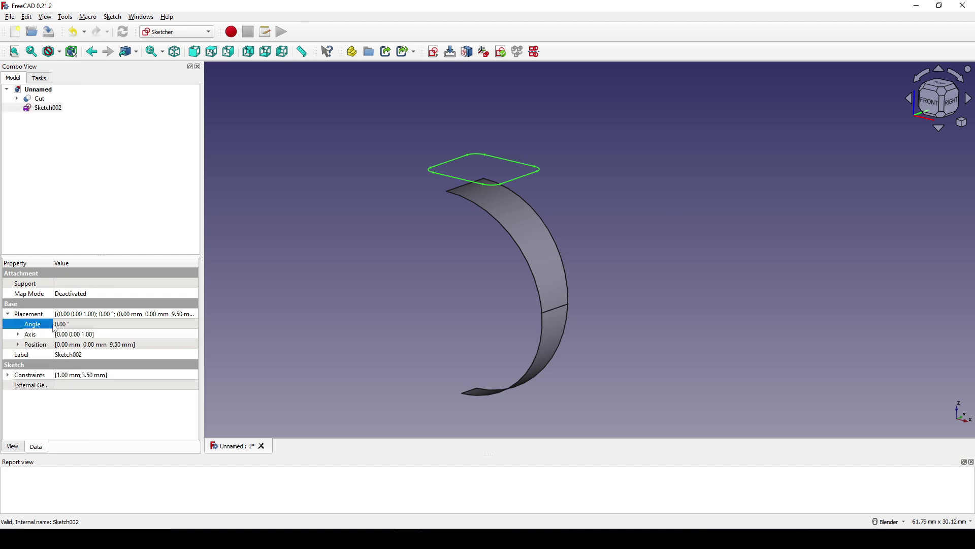
pyautogui.click(78, 323)
pyautogui.write('45')
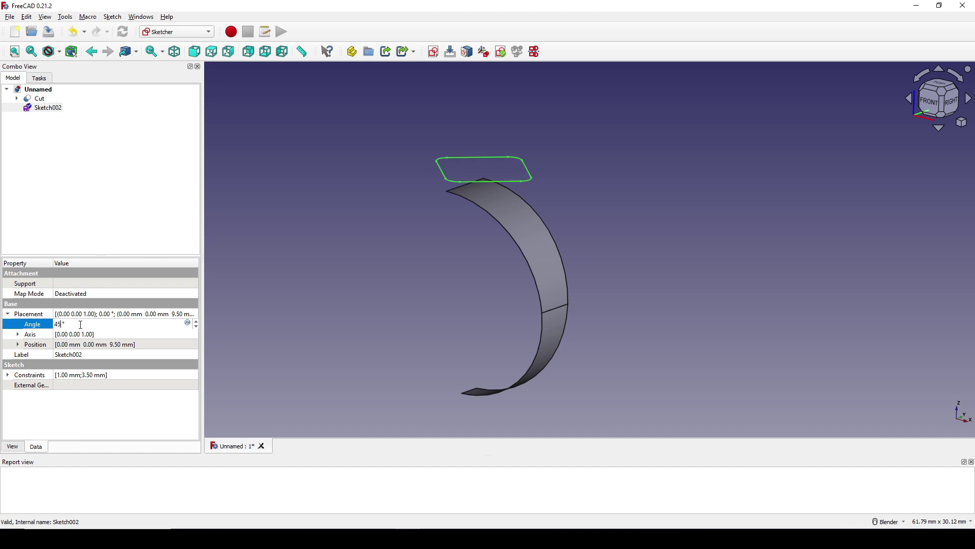
pyautogui.press('Return')
pyautogui.moveTo(502, 264); pyautogui.dragTo(484, 277, button='middle')
pyautogui.scroll(1, 493, 263)
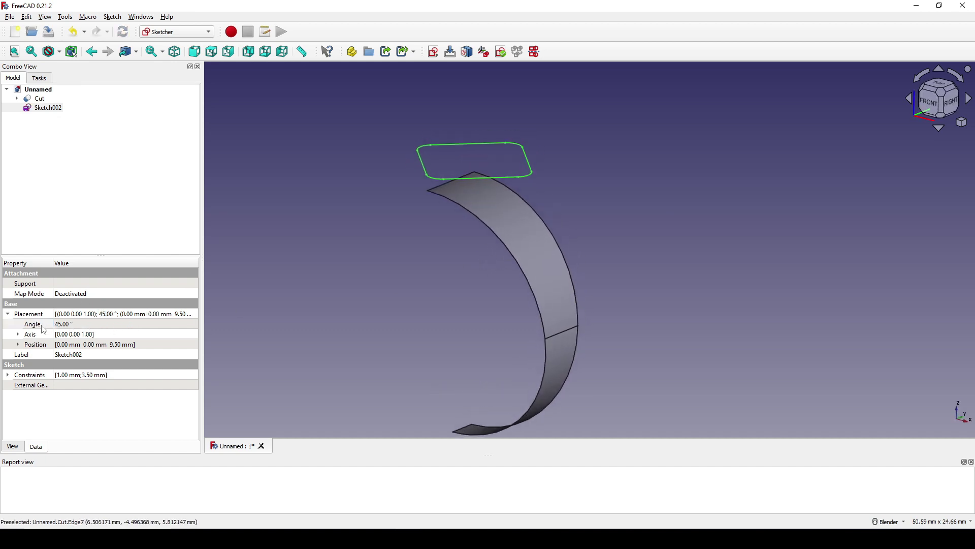
# Confirm Sketch002's rotation axis is Z and view the diagonal square from above.
pyautogui.click(19, 334)
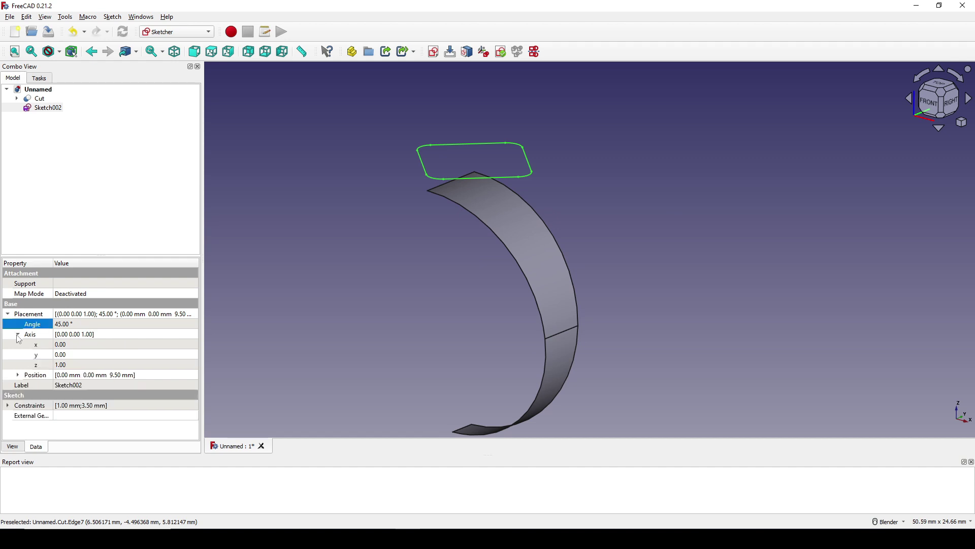
pyautogui.click(32, 337)
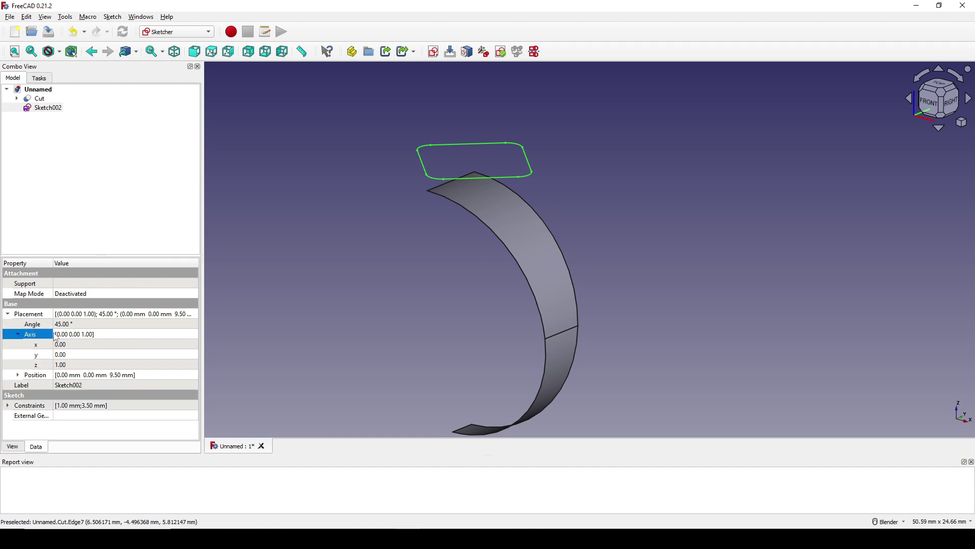
pyautogui.click(36, 364)
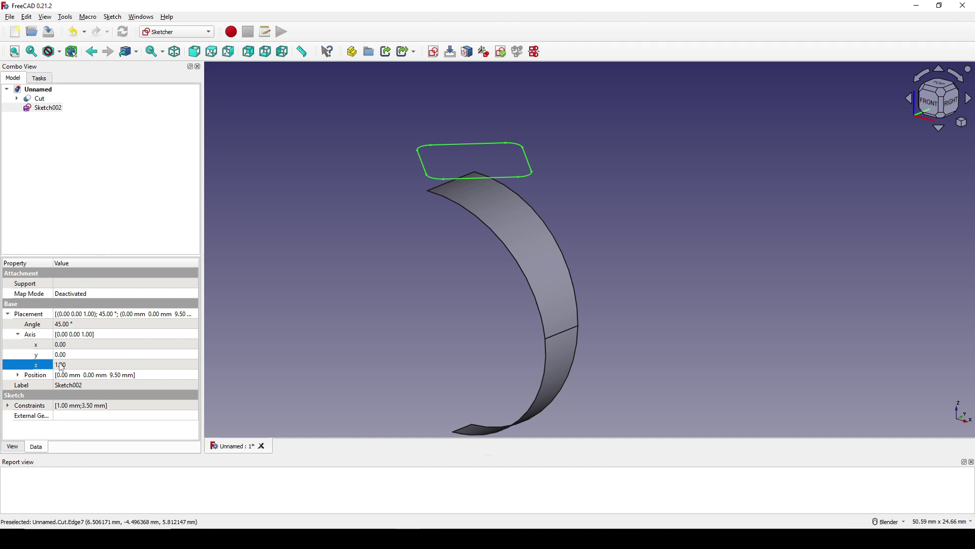
pyautogui.moveTo(471, 285)
pyautogui.mouseDown(button='middle')
pyautogui.moveTo(474, 255)
pyautogui.moveTo(469, 289)
pyautogui.mouseUp(button='middle')
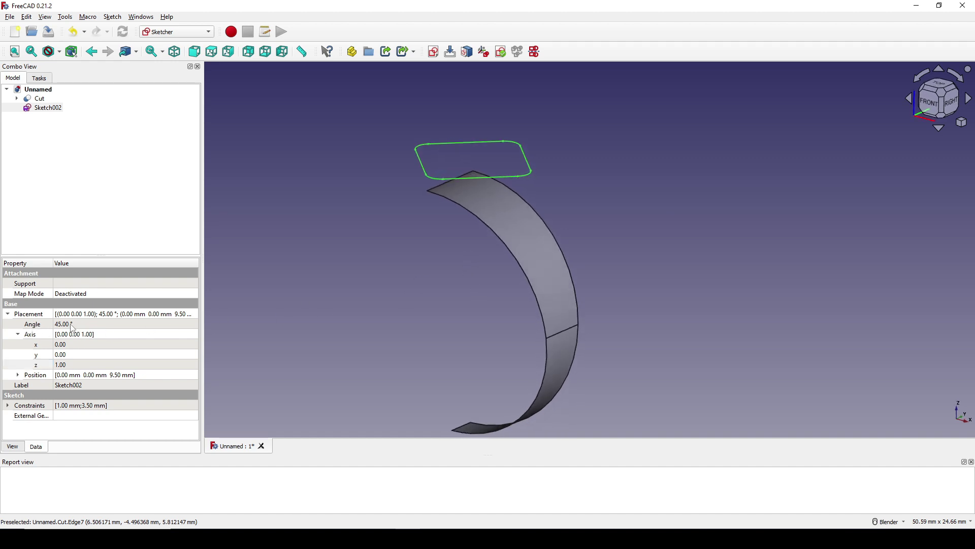
pyautogui.moveTo(515, 227)
pyautogui.keyDown('shift'); pyautogui.mouseDown(button='middle')
pyautogui.moveTo(511, 245)
pyautogui.moveTo(528, 242)
pyautogui.mouseUp(button='middle'); pyautogui.keyUp('shift')
pyautogui.click(583, 223)
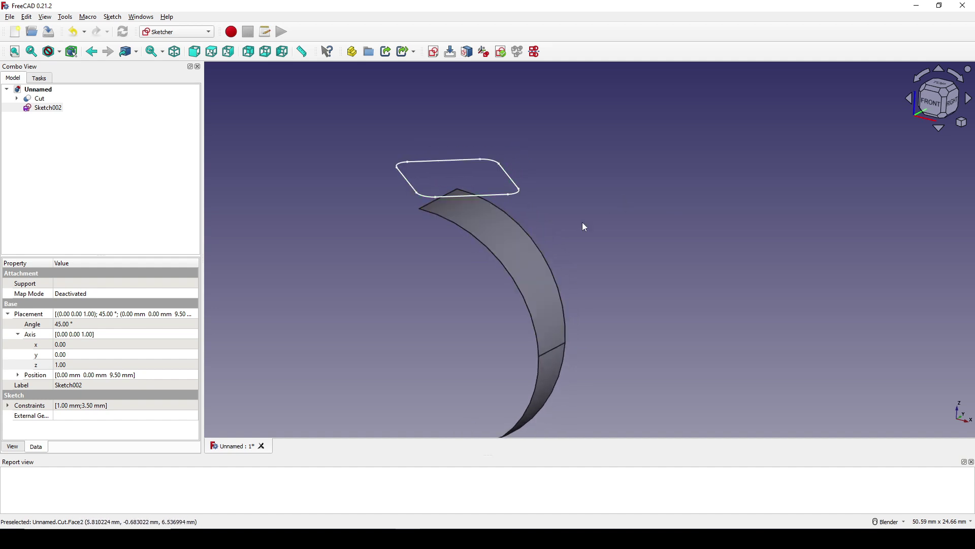
pyautogui.moveTo(443, 223)
pyautogui.mouseDown(button='middle')
pyautogui.moveTo(459, 252)
pyautogui.moveTo(554, 270)
pyautogui.mouseUp(button='middle')
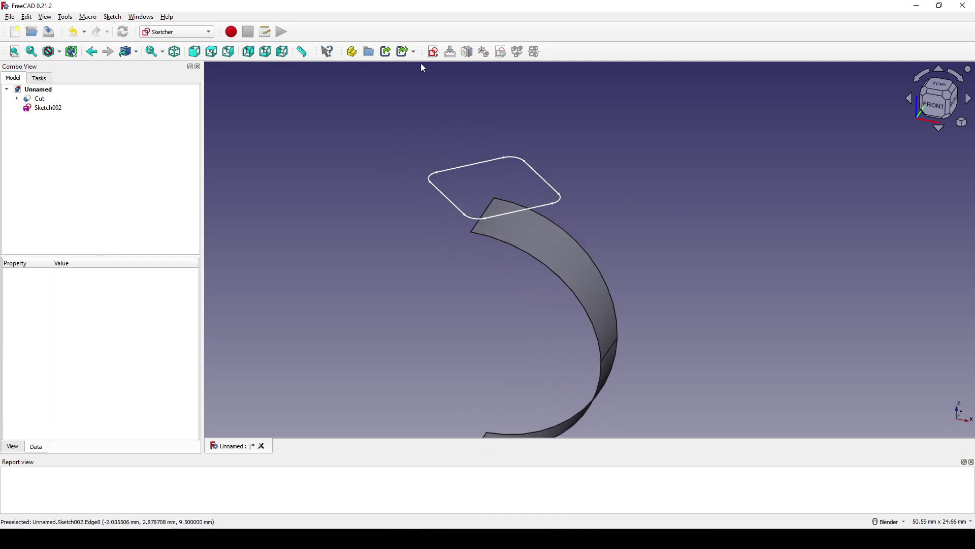
# Create a new sketch on the XY plane offset 9.5 mm.
pyautogui.click(434, 52)
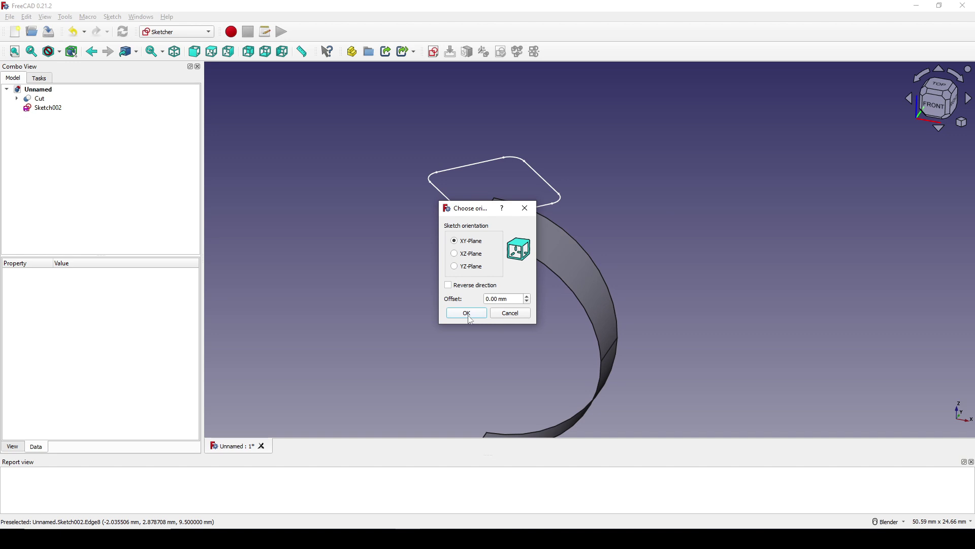
pyautogui.moveTo(509, 296); pyautogui.dragTo(427, 296)
pyautogui.write('9.5')
pyautogui.press('Return')
pyautogui.scroll(3, 538, 120)
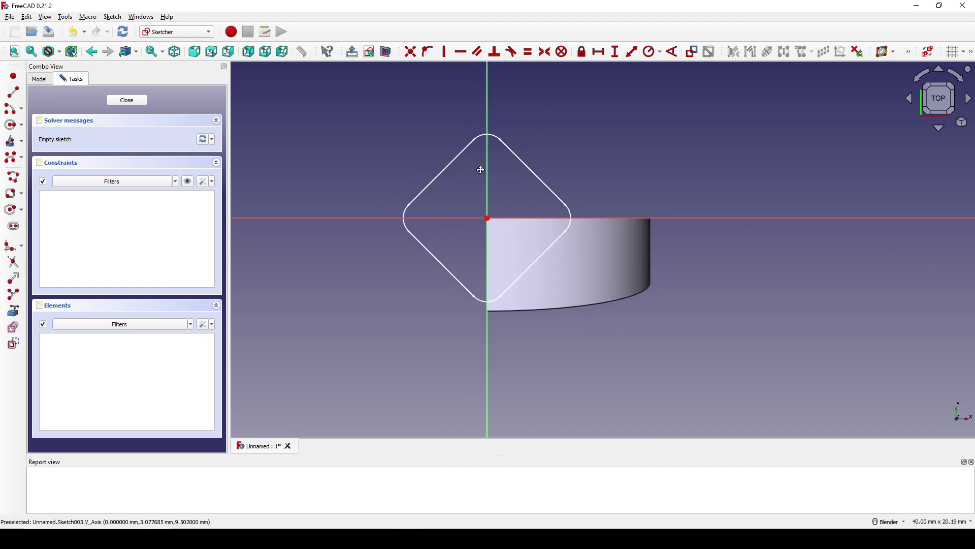
# Draw a vertical line along the Y axis through the diamond.
pyautogui.click(10, 108)
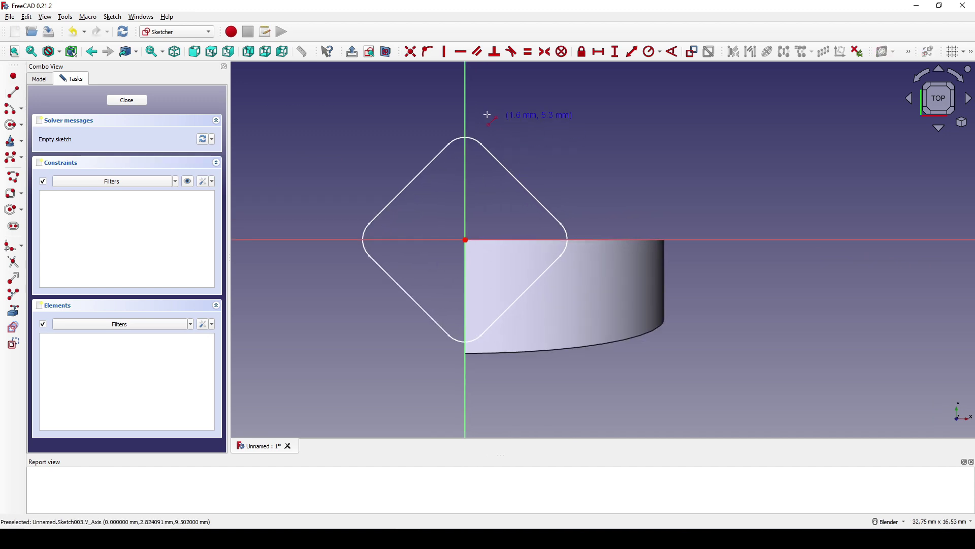
pyautogui.click(466, 109)
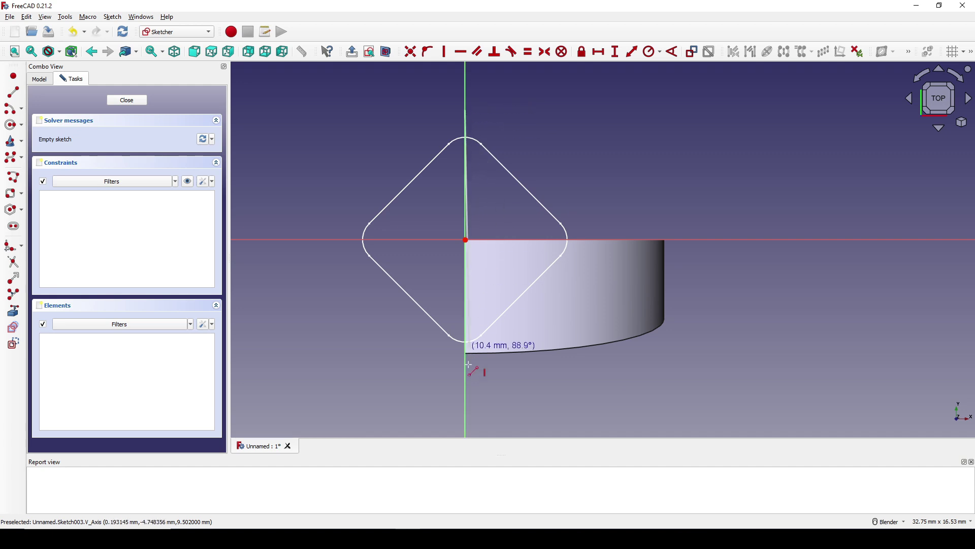
pyautogui.click(466, 394)
pyautogui.rightClick(574, 384)
# Extend the line's ends beyond the diamond and close Sketch003.
pyautogui.keyDown('shift'); pyautogui.moveTo(534, 261); pyautogui.dragTo(532, 260, button='middle'); pyautogui.keyUp('shift')
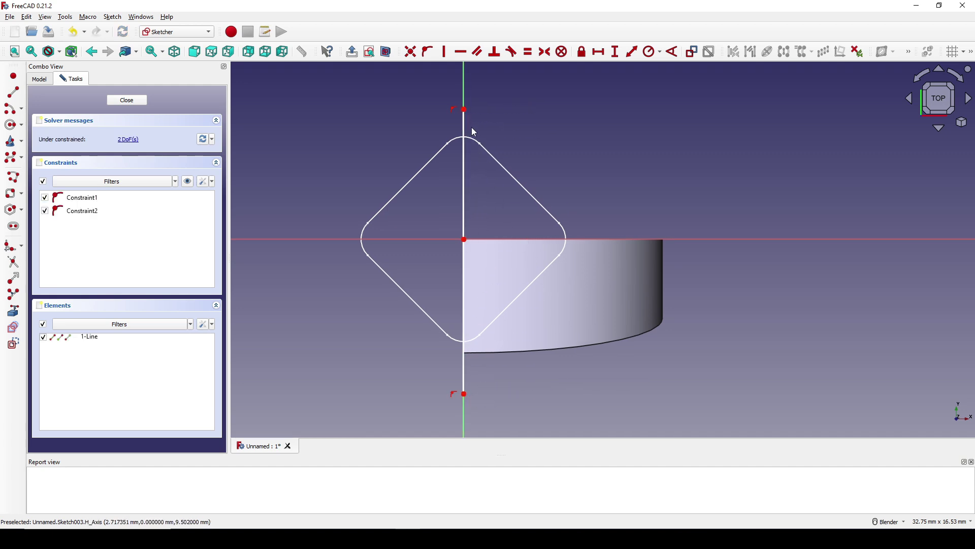
pyautogui.moveTo(465, 110); pyautogui.dragTo(465, 97)
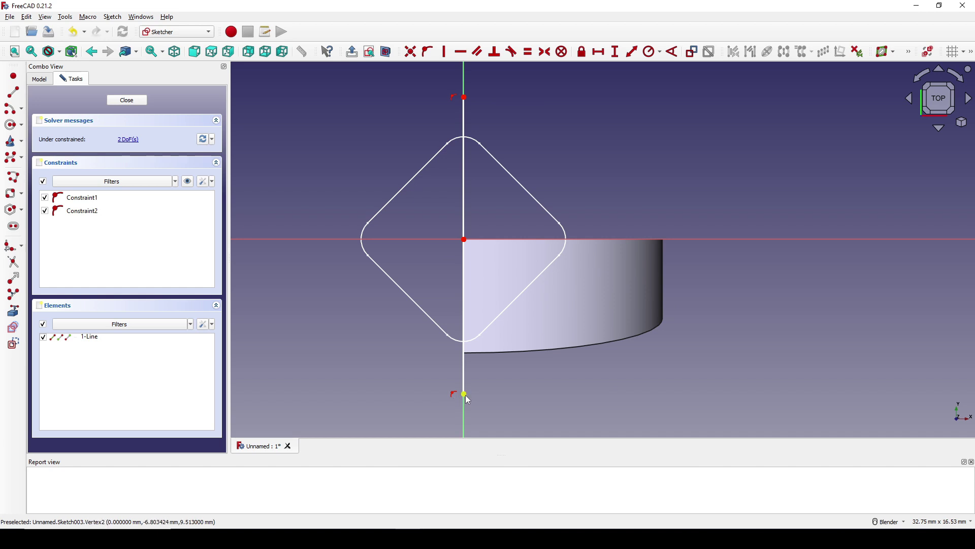
pyautogui.moveTo(465, 395); pyautogui.dragTo(465, 397)
pyautogui.scroll(-3, 484, 393)
pyautogui.scroll(1, 492, 382)
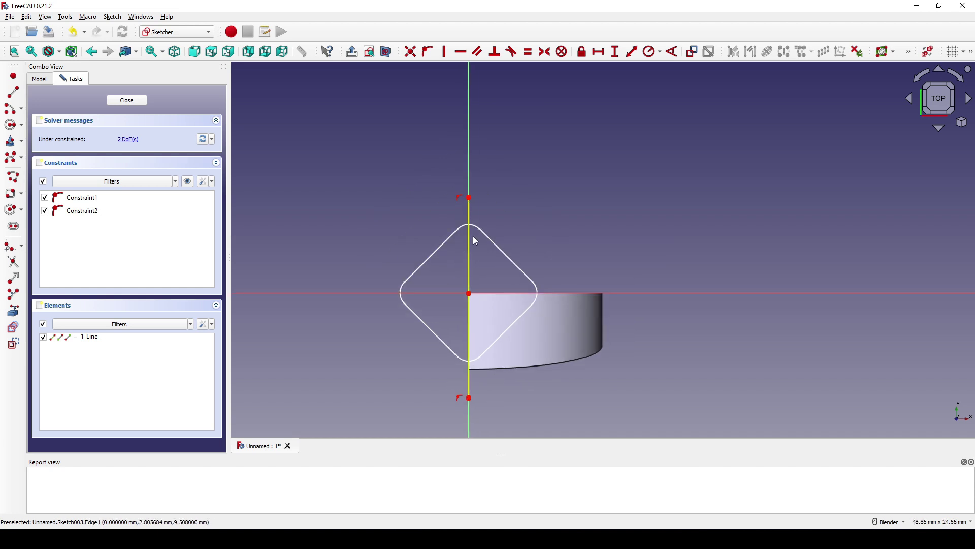
pyautogui.scroll(-2, 478, 237)
pyautogui.scroll(2, 492, 224)
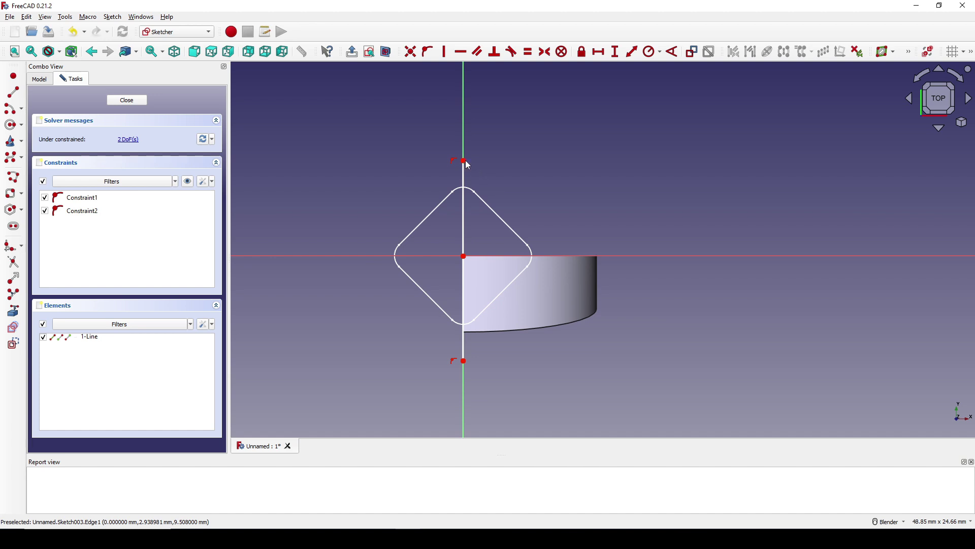
pyautogui.moveTo(467, 162); pyautogui.dragTo(464, 150)
pyautogui.scroll(1, 551, 239)
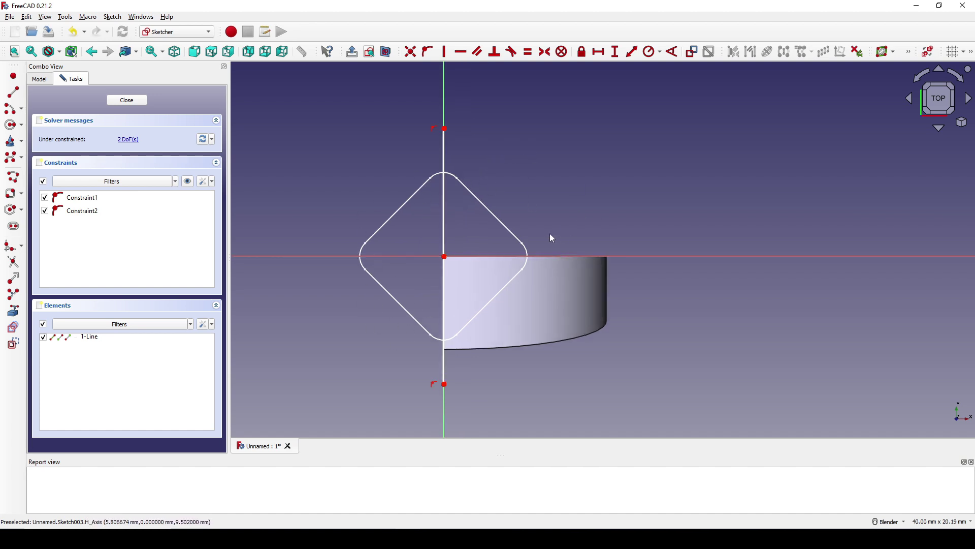
pyautogui.moveTo(550, 233)
pyautogui.keyDown('shift'); pyautogui.mouseDown(button='middle')
pyautogui.moveTo(581, 209)
pyautogui.moveTo(659, 202)
pyautogui.mouseUp(button='middle'); pyautogui.keyUp('shift')
pyautogui.click(127, 100)
pyautogui.click(660, 203)
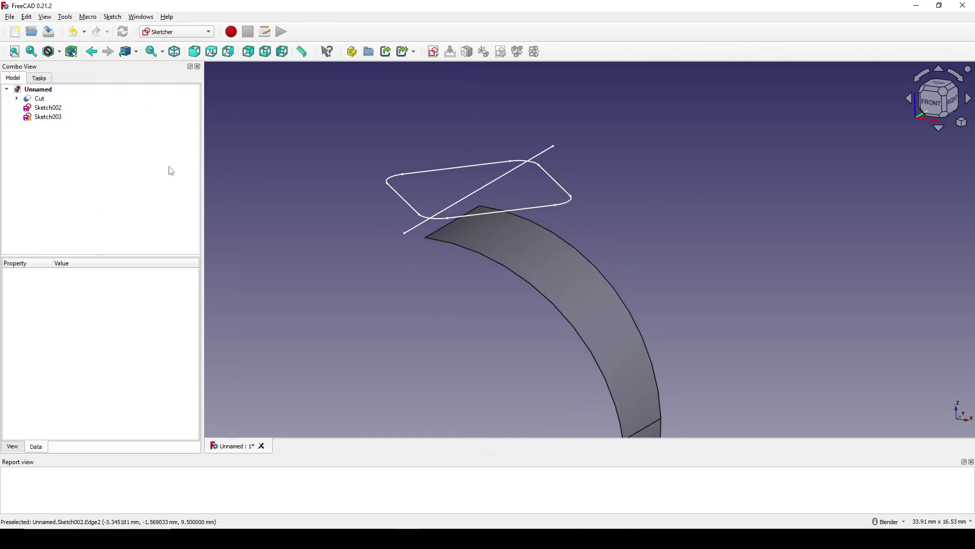
# Slice Sketch002 and Sketch003 apart using the Part workbench's Split > Slice apart.
pyautogui.click(50, 107)
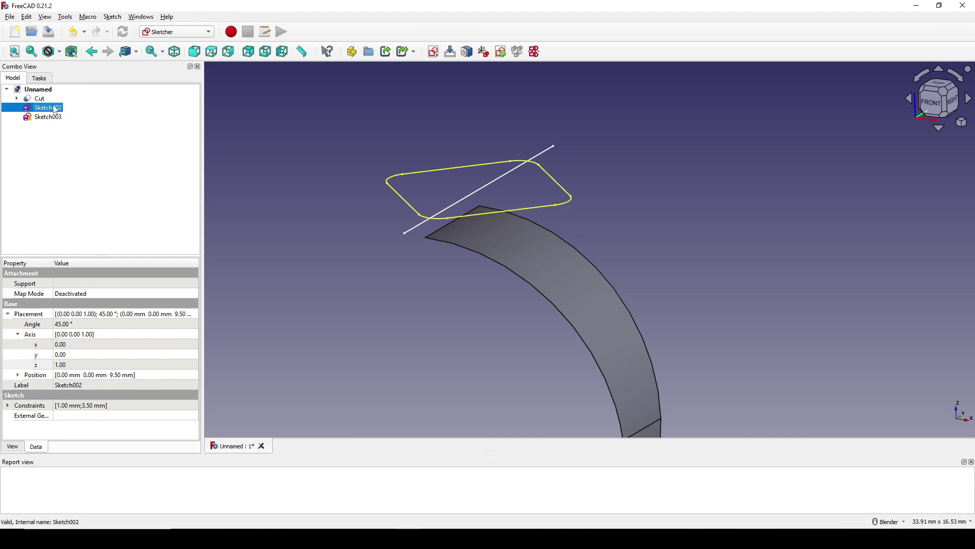
pyautogui.keyDown('ctrl'); pyautogui.click(49, 119); pyautogui.keyUp('ctrl')
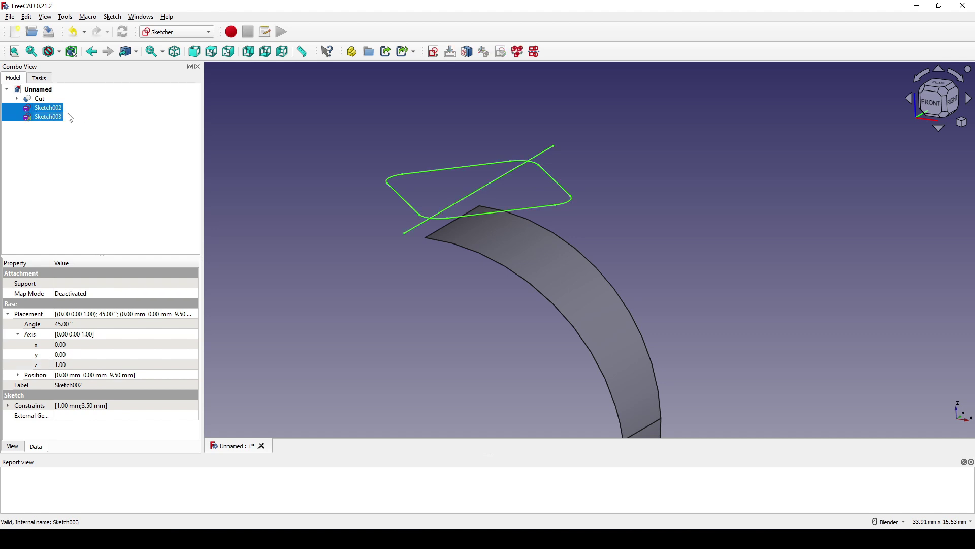
pyautogui.click(178, 32)
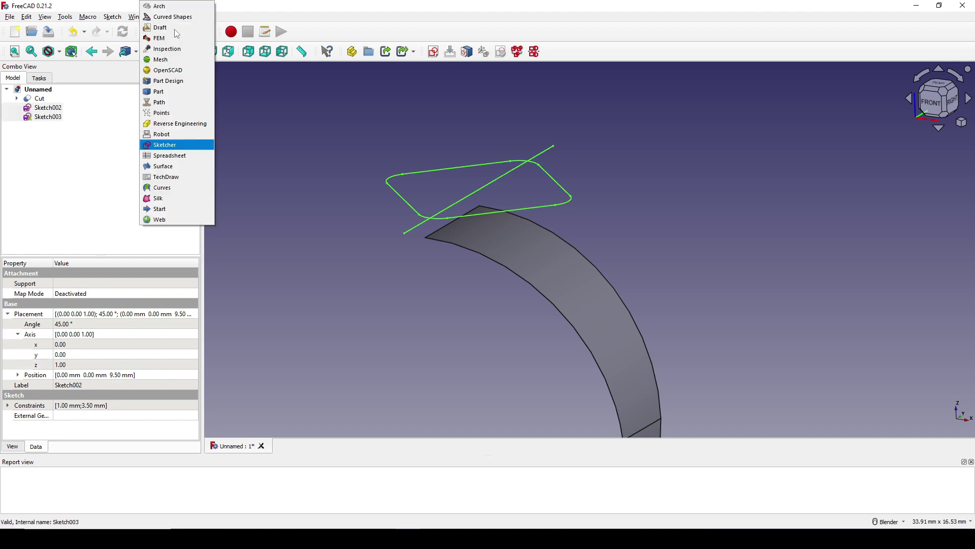
pyautogui.click(162, 95)
pyautogui.click(109, 16)
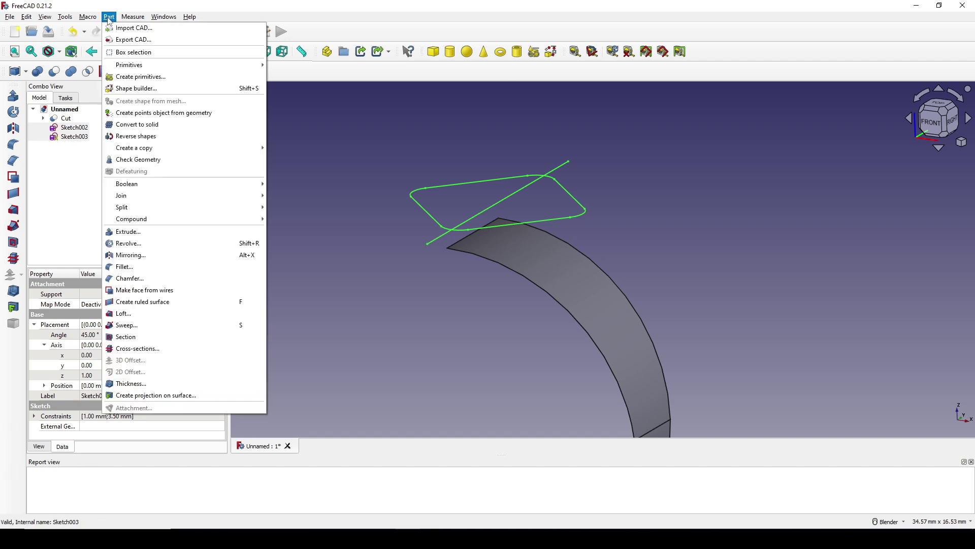
pyautogui.moveTo(135, 207)
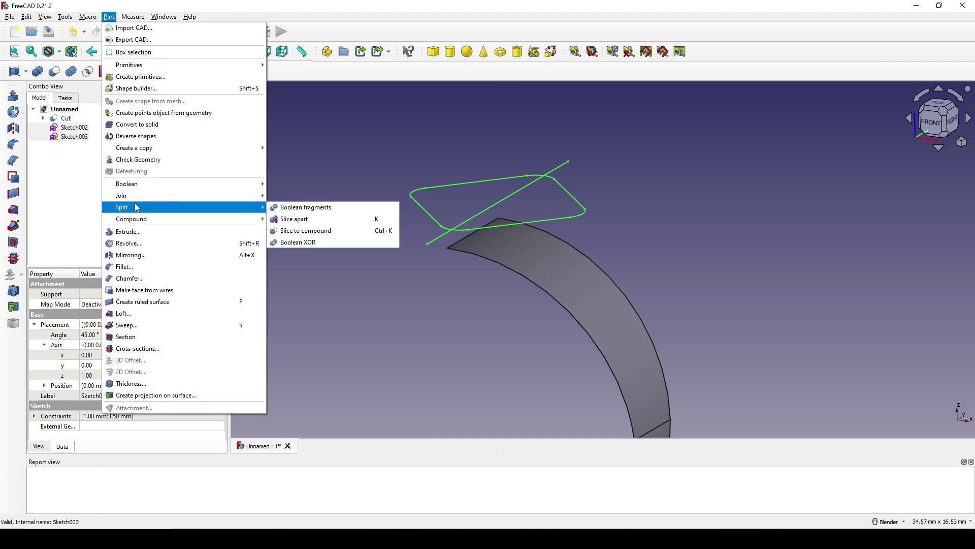
pyautogui.click(292, 216)
pyautogui.moveTo(474, 229); pyautogui.dragTo(529, 236, button='middle')
pyautogui.moveTo(463, 235); pyautogui.dragTo(454, 230, button='middle')
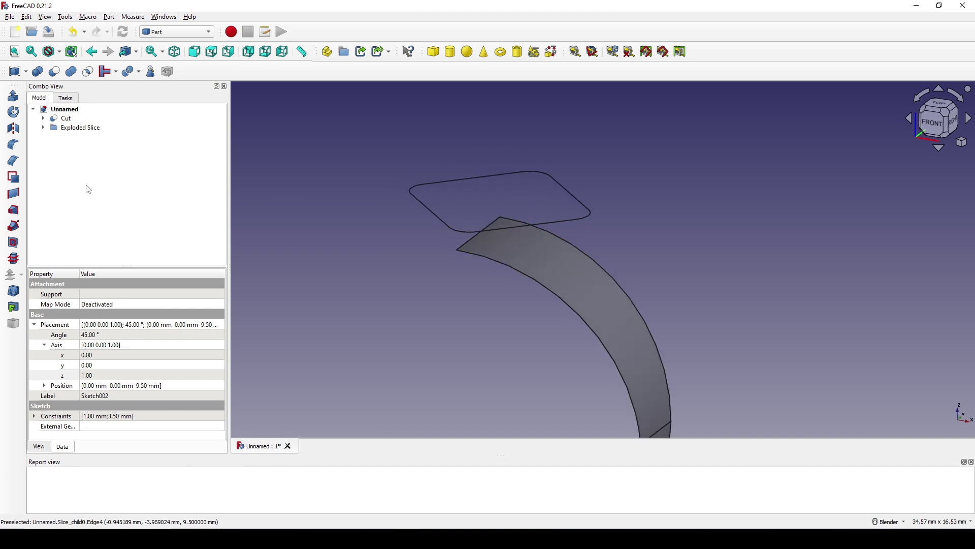
# Expand Exploded Slice to reveal Slice.0 and Slice.1.
pyautogui.click(77, 127)
pyautogui.click(44, 128)
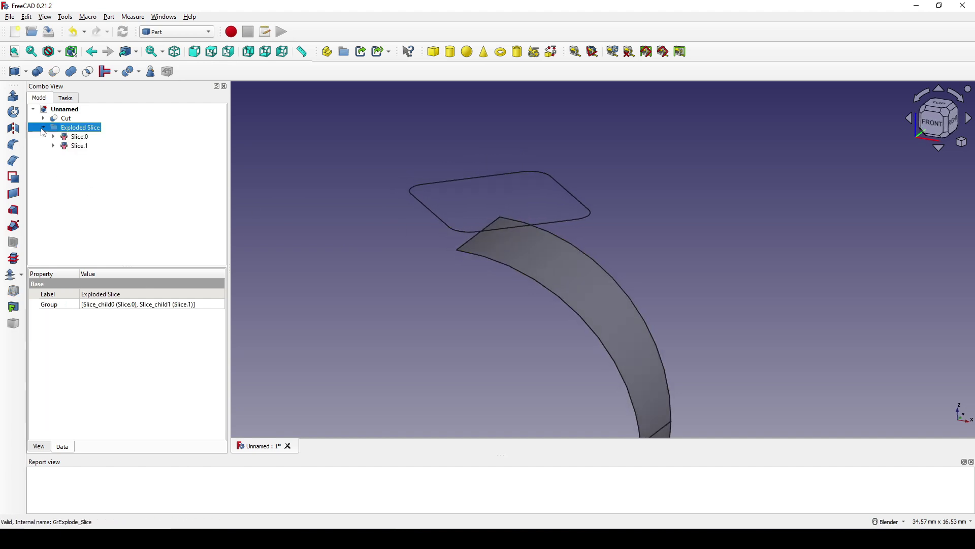
pyautogui.click(81, 137)
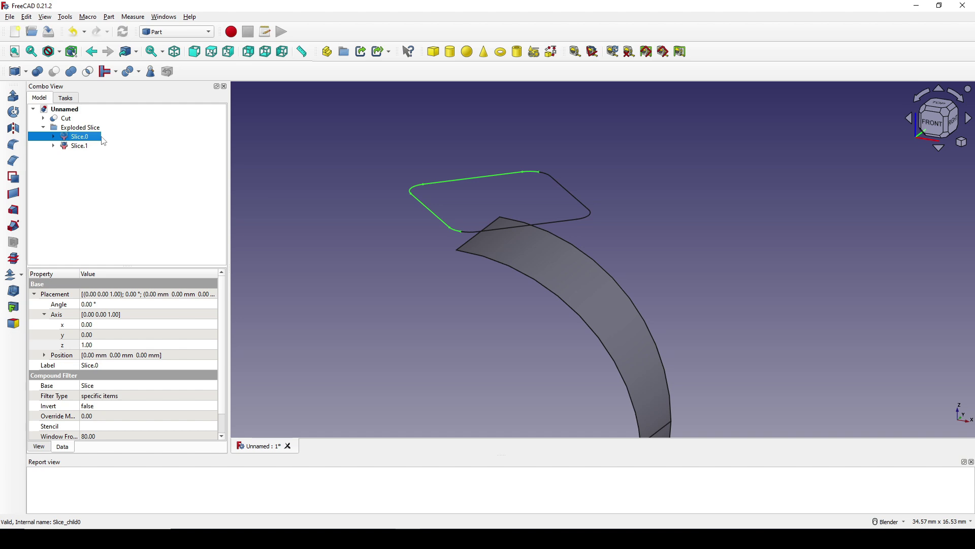
pyautogui.moveTo(435, 272); pyautogui.dragTo(477, 279, button='middle')
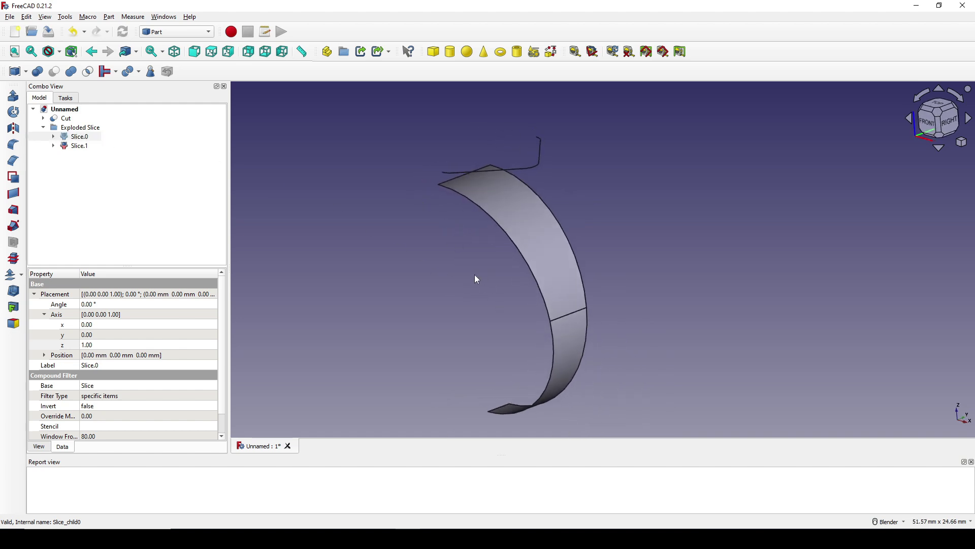
pyautogui.click(175, 32)
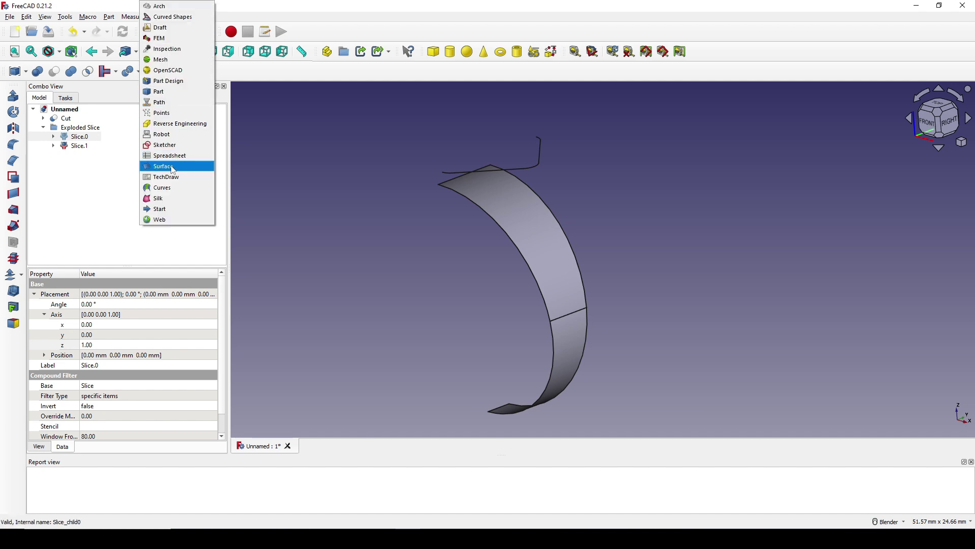
# Switch to the Curves workbench and box-select the whole curved surface.
pyautogui.click(162, 188)
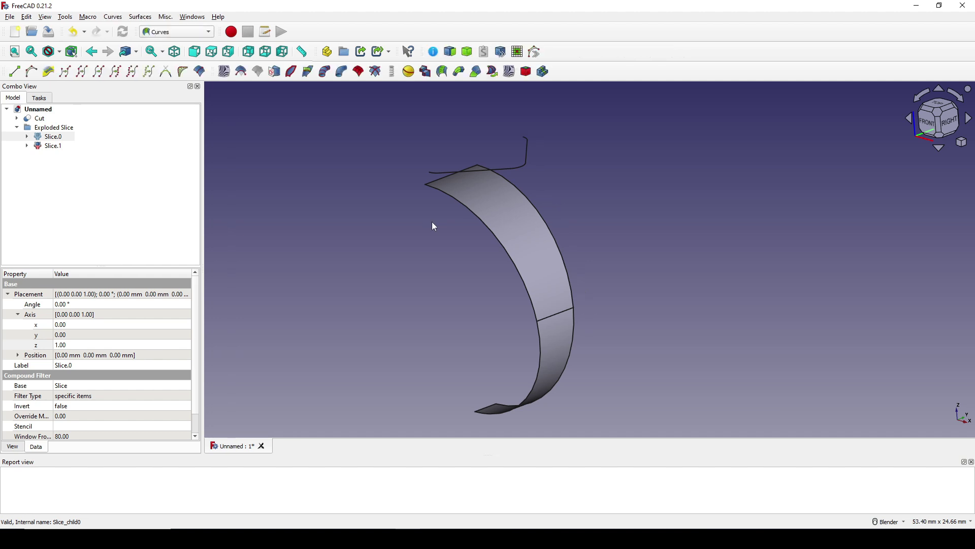
pyautogui.moveTo(431, 221); pyautogui.dragTo(447, 233, button='middle')
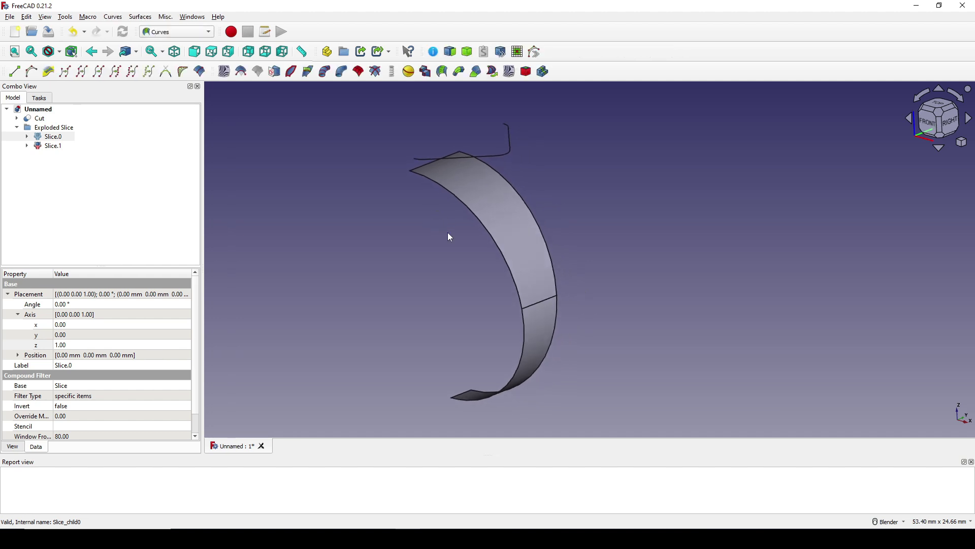
pyautogui.hotkey('shift', 'b')
pyautogui.moveTo(336, 120); pyautogui.dragTo(591, 388)
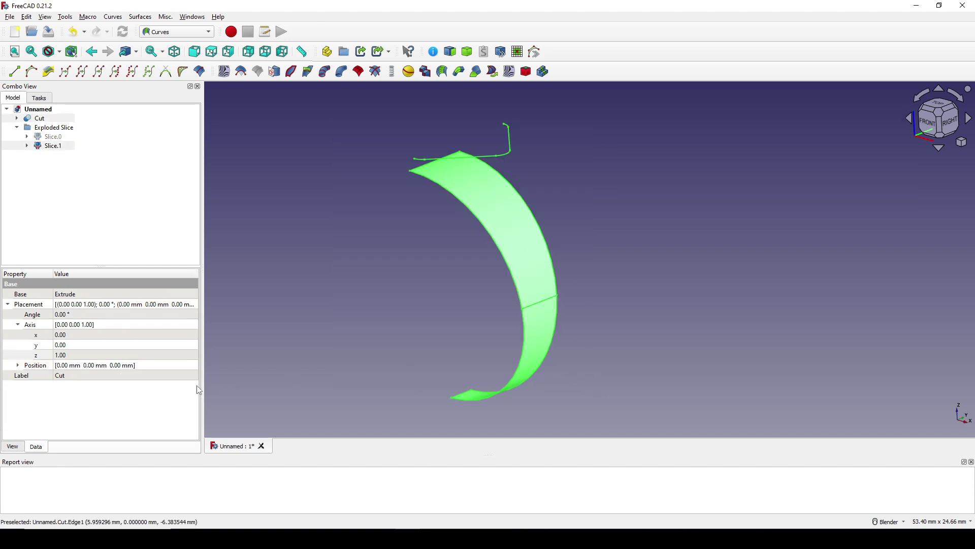
# Set the surface's Point Size to 10 so its vertices show as large dots.
pyautogui.click(13, 446)
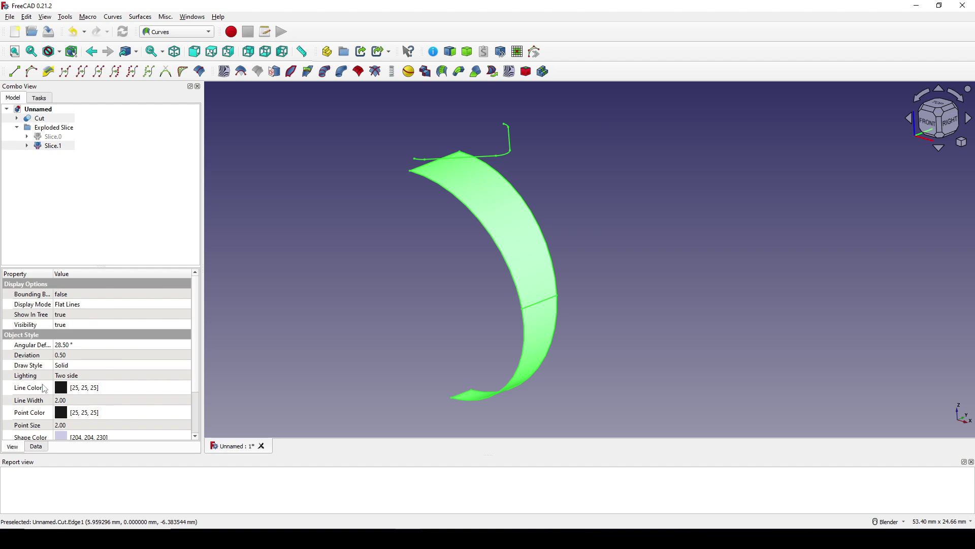
pyautogui.scroll(-2, 48, 387)
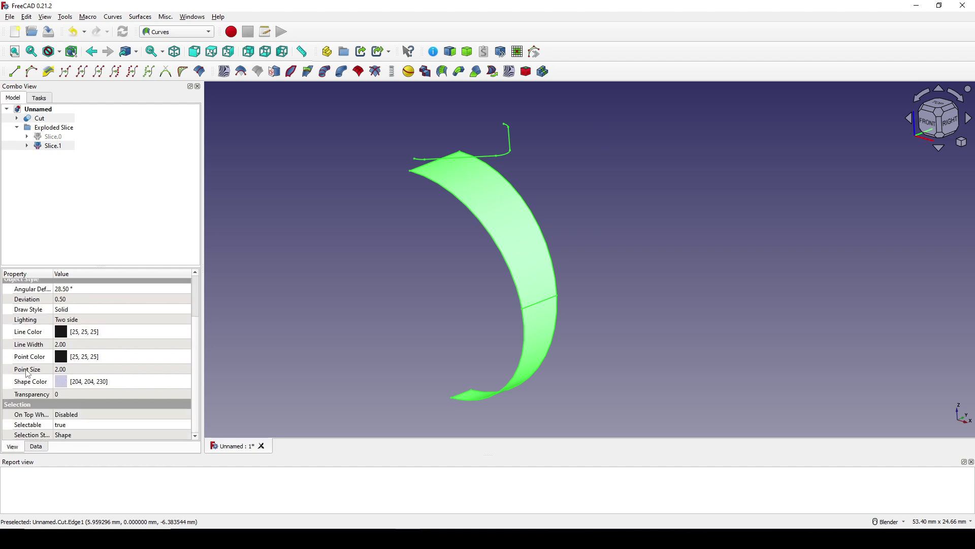
pyautogui.click(28, 370)
pyautogui.click(96, 369)
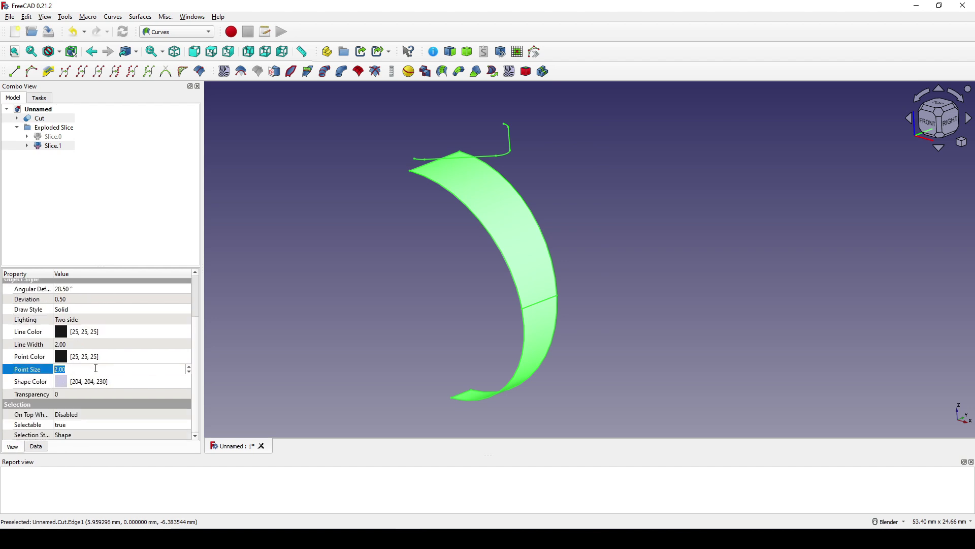
pyautogui.write('10')
pyautogui.click(321, 271)
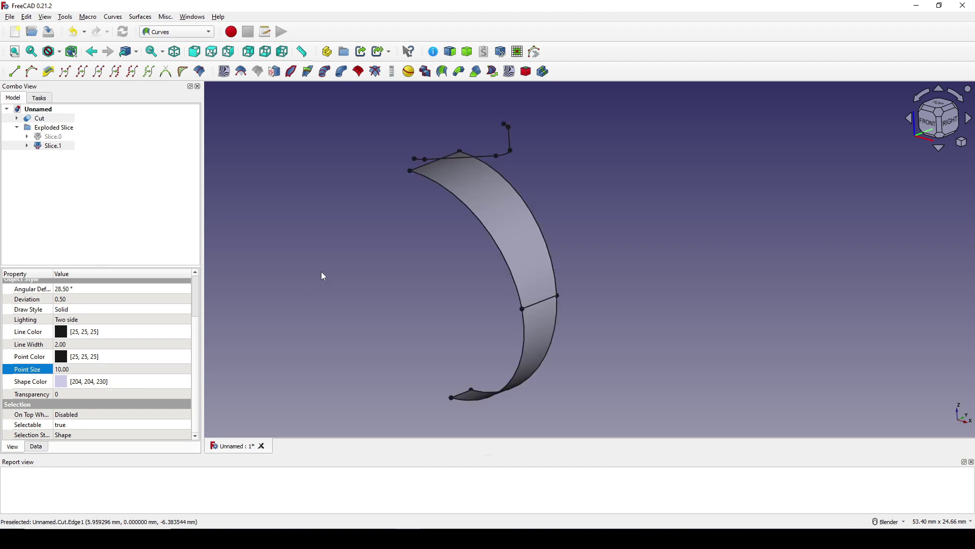
pyautogui.moveTo(443, 263); pyautogui.dragTo(431, 283, button='middle')
# Discretize the face's left curved edge into 10 points.
pyautogui.scroll(1, 448, 248)
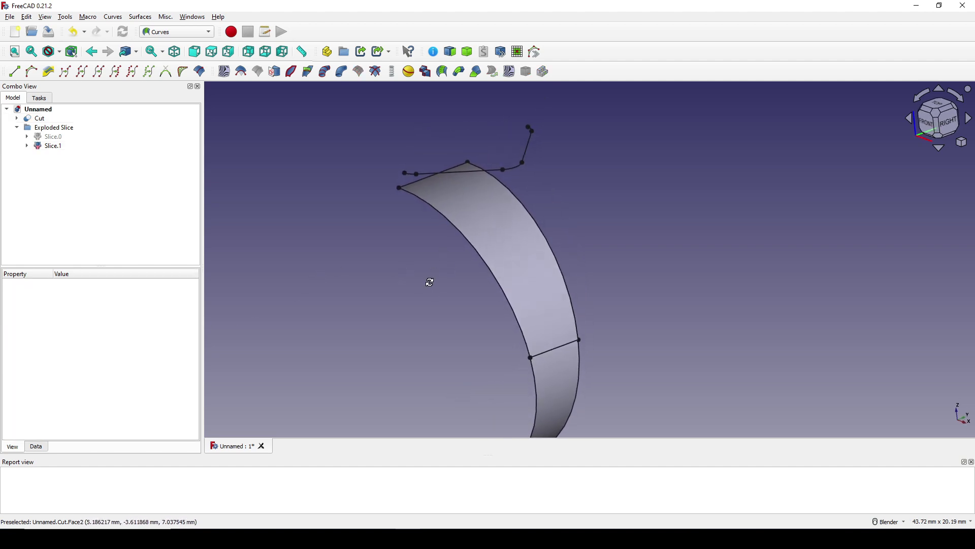
pyautogui.click(482, 267)
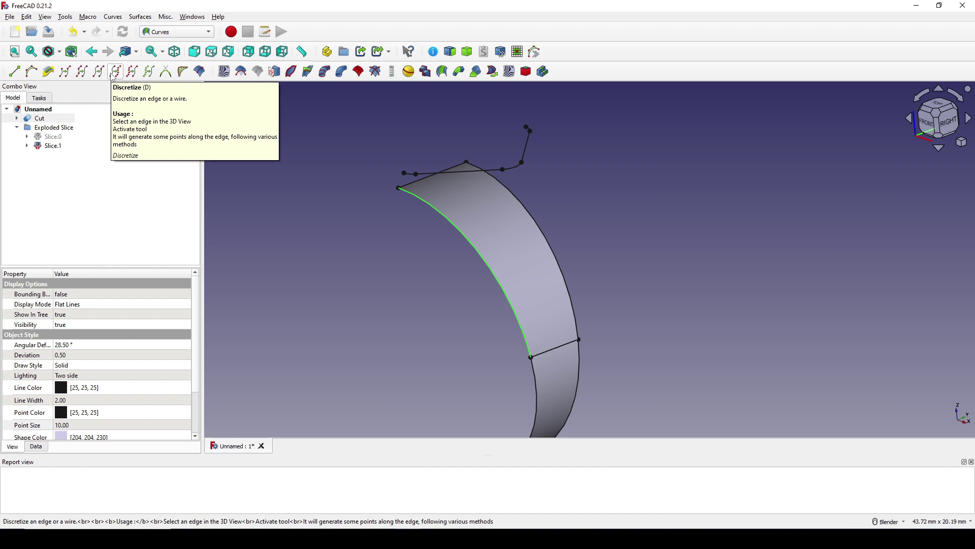
pyautogui.click(116, 71)
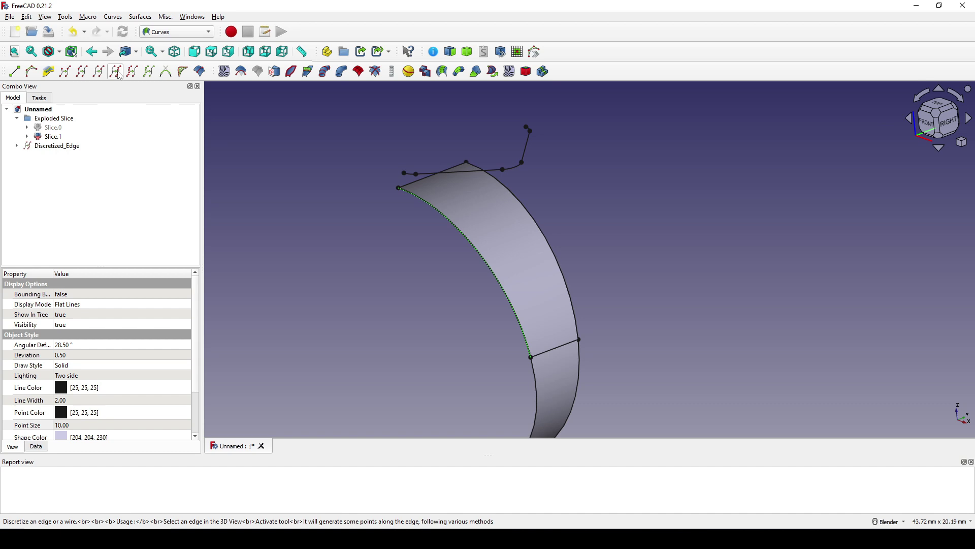
pyautogui.click(54, 147)
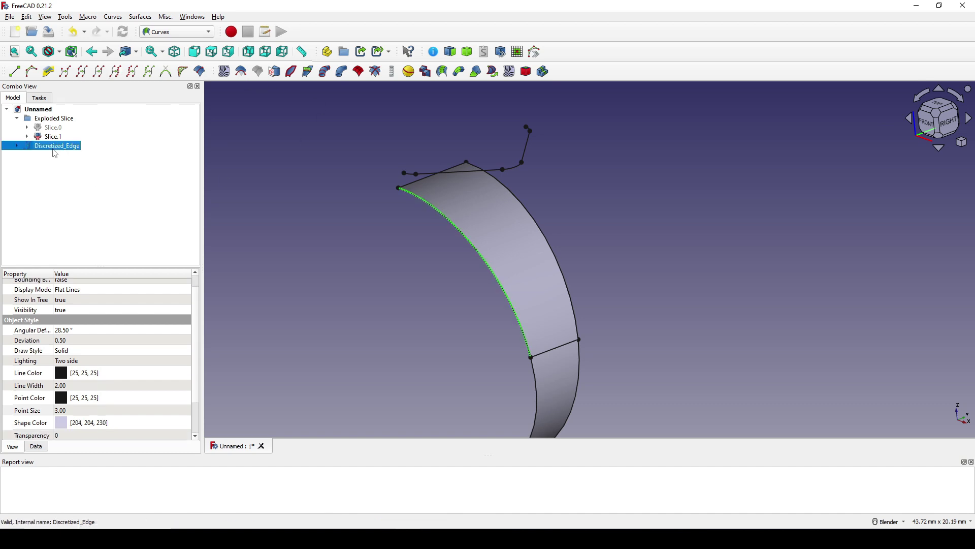
pyautogui.click(37, 447)
pyautogui.scroll(-2, 109, 394)
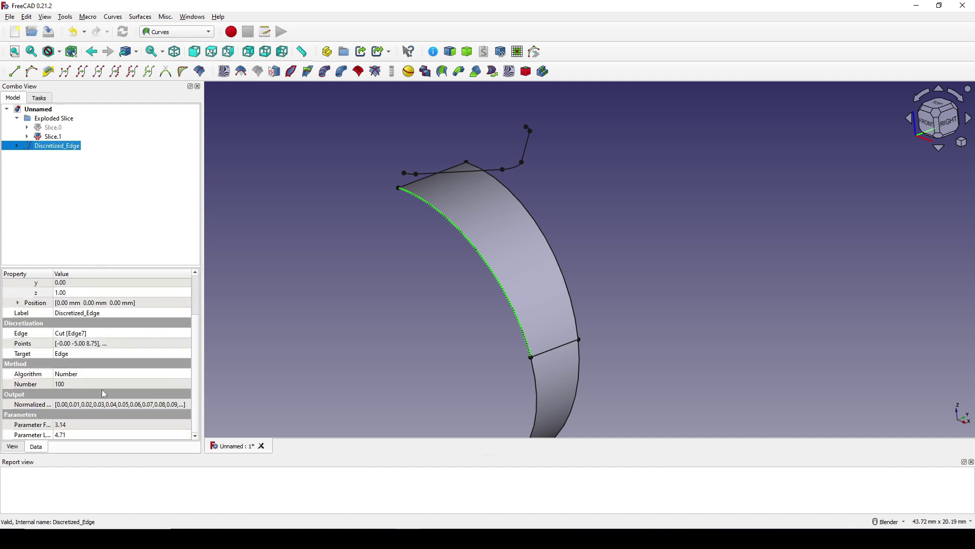
pyautogui.click(32, 387)
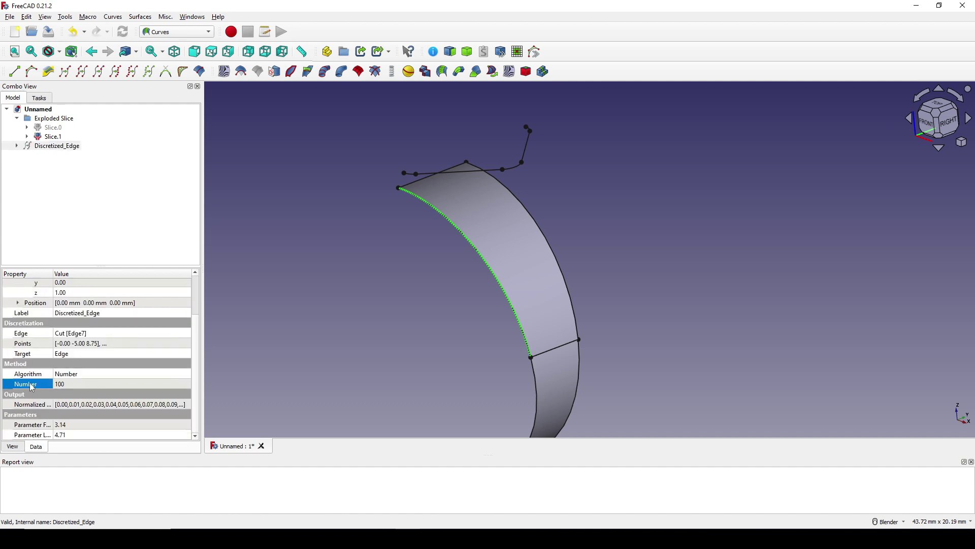
pyautogui.click(78, 383)
pyautogui.write('1')
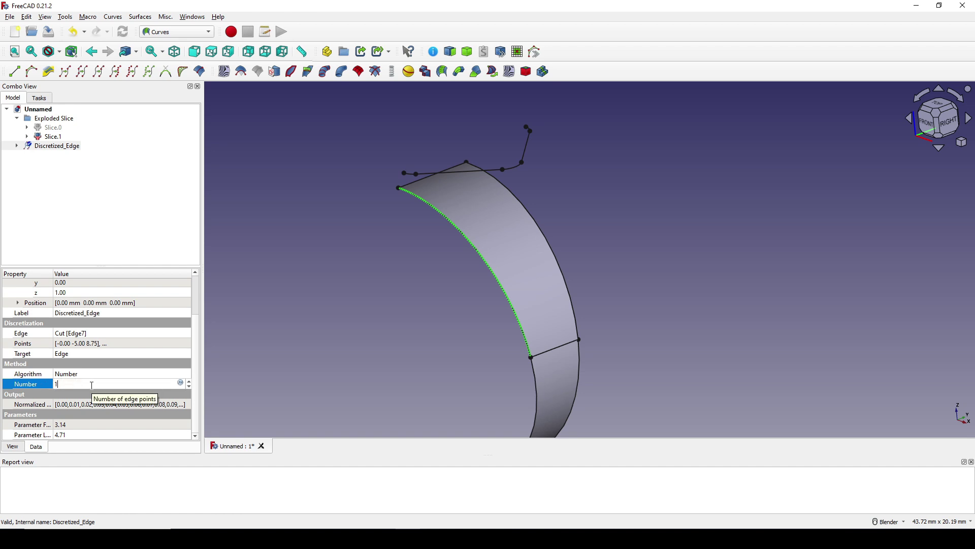
pyautogui.press('Return')
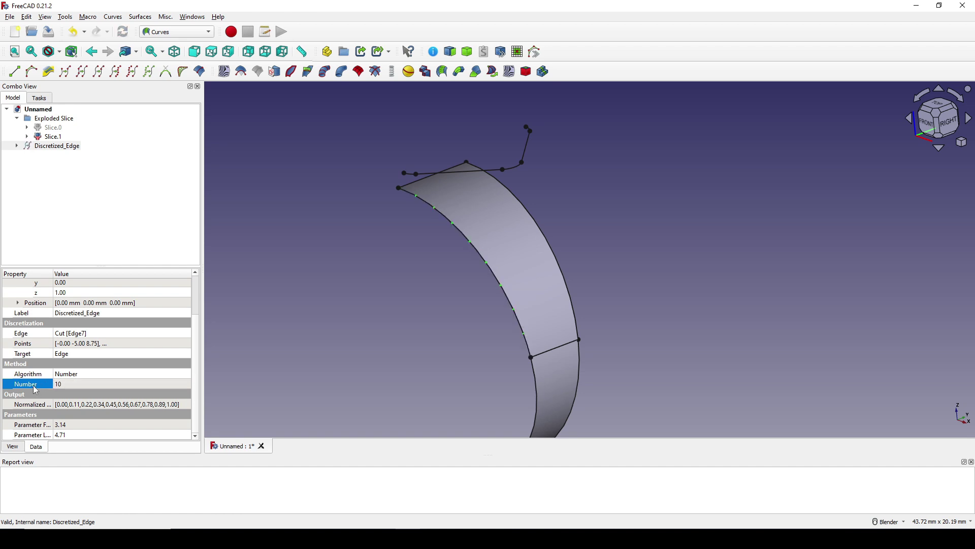
# Set the Discretized_Edge Point Size to 10.
pyautogui.click(12, 447)
pyautogui.scroll(-3, 68, 390)
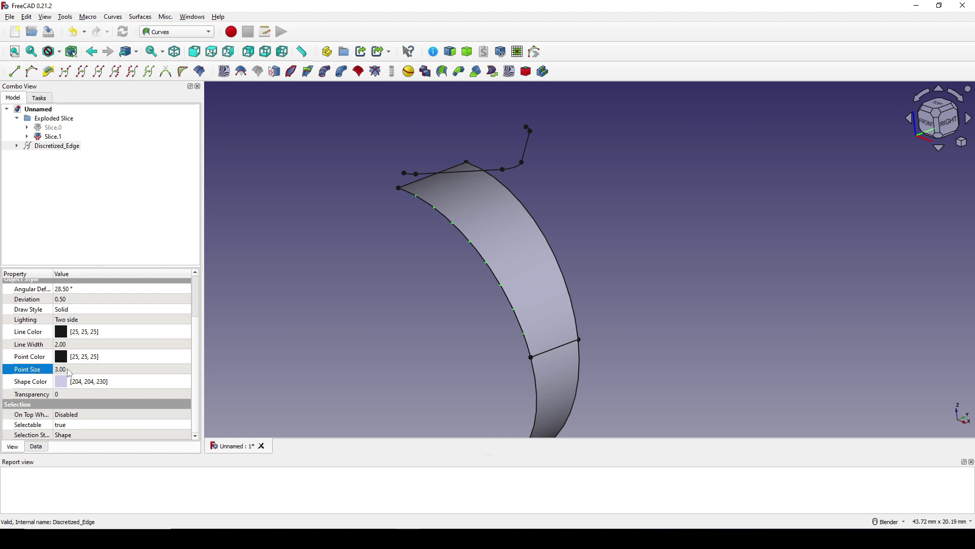
pyautogui.click(68, 370)
pyautogui.write('10')
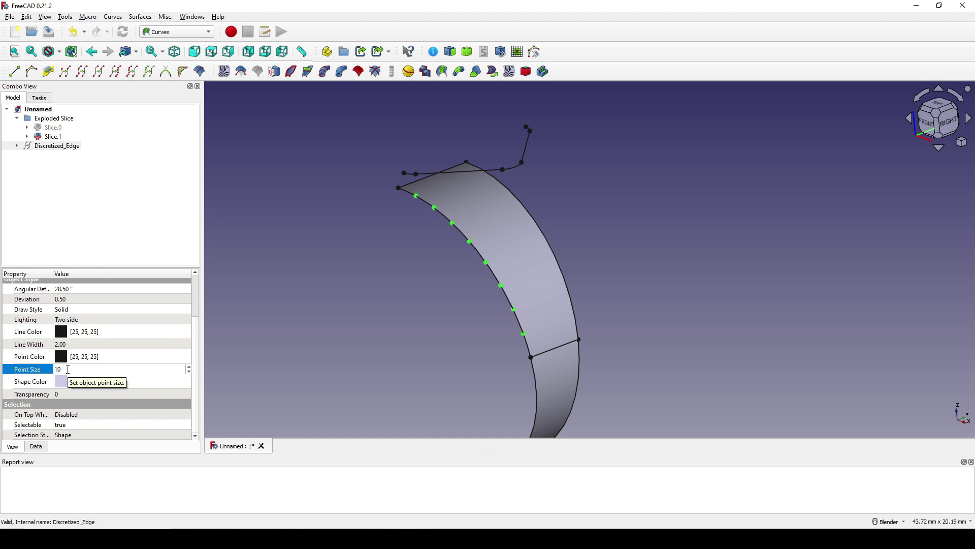
pyautogui.click(474, 257)
# Create Line joining the upper curve's end point to the face's left corner point.
pyautogui.scroll(2, 576, 238)
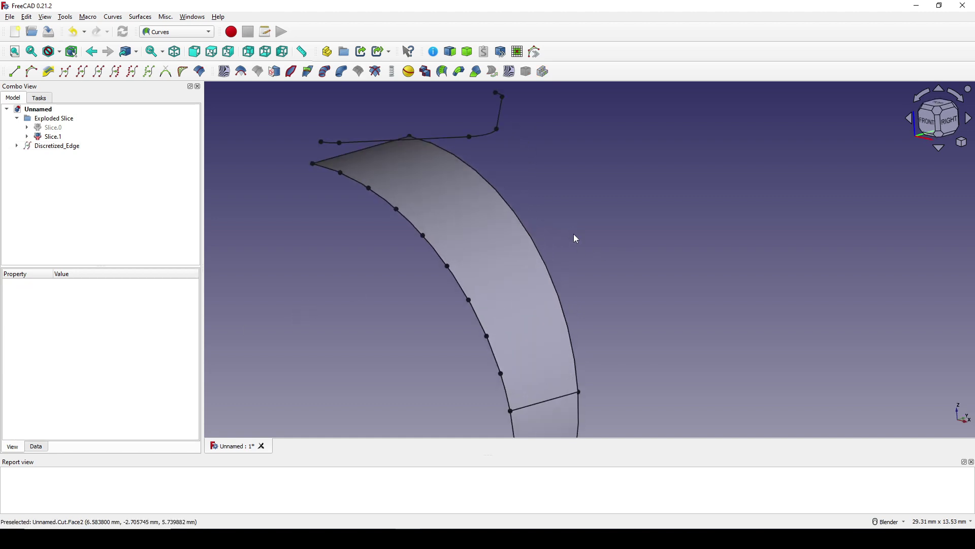
pyautogui.keyDown('shift'); pyautogui.moveTo(445, 209); pyautogui.dragTo(595, 296, button='middle'); pyautogui.keyUp('shift')
pyautogui.moveTo(447, 281); pyautogui.dragTo(513, 288, button='middle')
pyautogui.scroll(3, 515, 287)
pyautogui.keyDown('shift'); pyautogui.moveTo(516, 232); pyautogui.dragTo(476, 261, button='middle'); pyautogui.keyUp('shift')
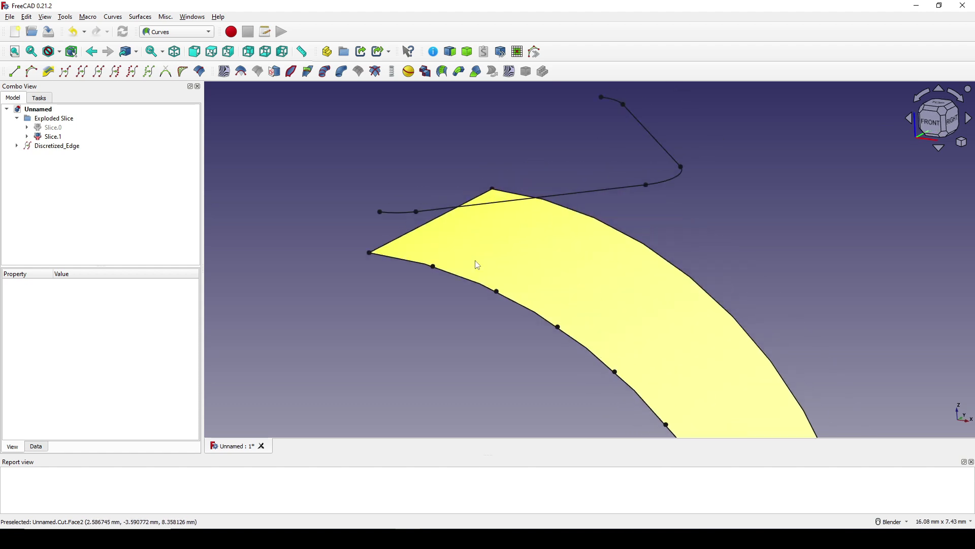
pyautogui.click(380, 212)
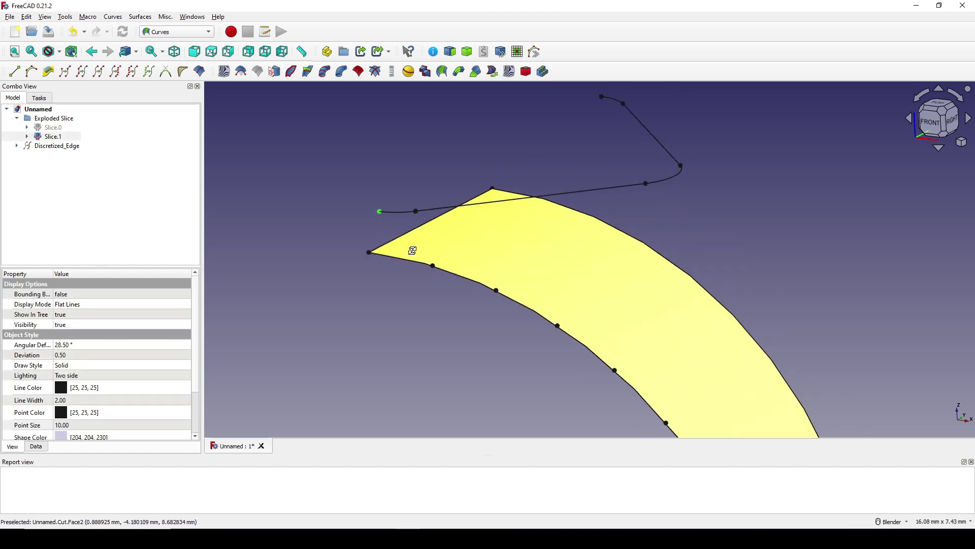
pyautogui.moveTo(412, 250); pyautogui.dragTo(401, 254, button='middle')
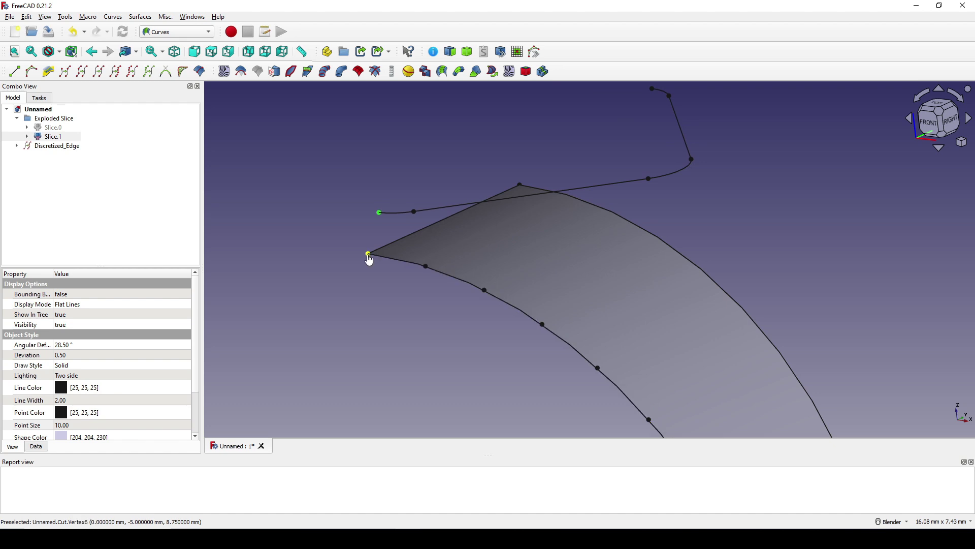
pyautogui.keyDown('ctrl'); pyautogui.click(370, 260); pyautogui.keyUp('ctrl')
pyautogui.moveTo(315, 294); pyautogui.dragTo(342, 274, button='middle')
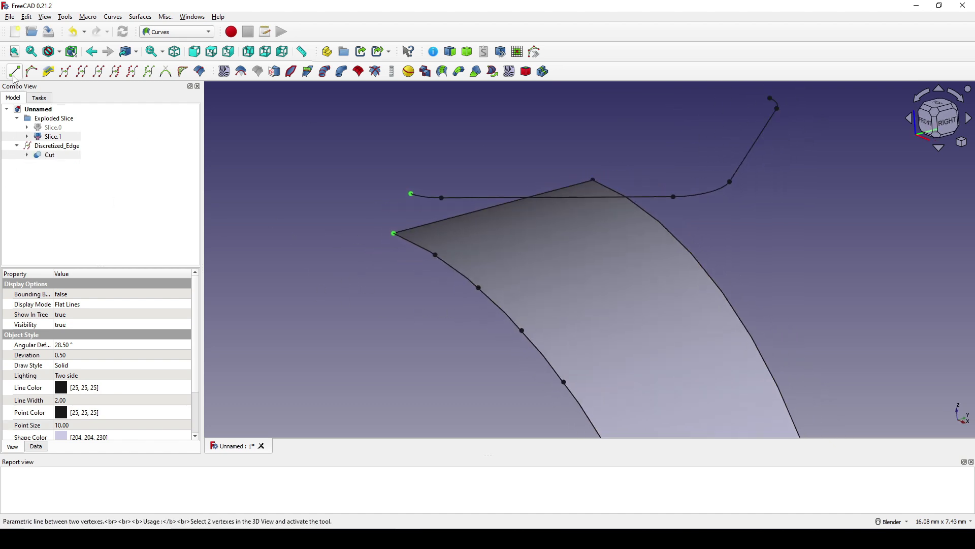
pyautogui.moveTo(374, 262); pyautogui.dragTo(431, 292, button='middle')
pyautogui.click(418, 294)
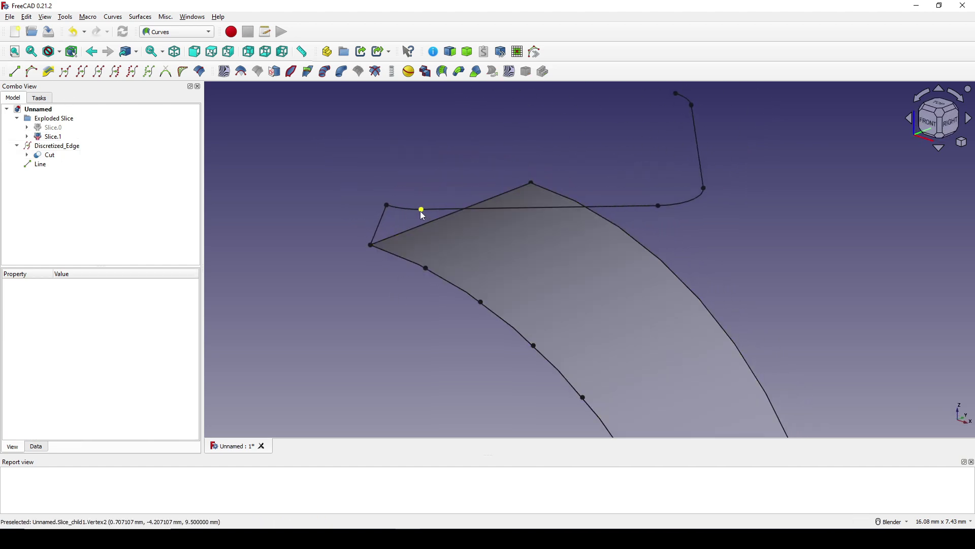
# Create Line001 joining a Slice.1 vertex to a Discretized_Edge point.
pyautogui.click(420, 209)
pyautogui.click(421, 210)
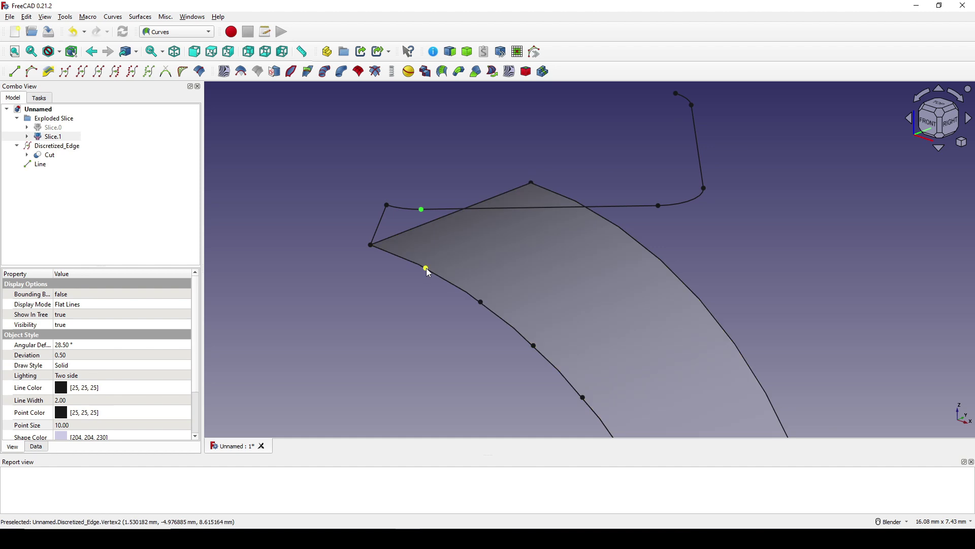
pyautogui.moveTo(430, 283); pyautogui.dragTo(414, 313, button='middle')
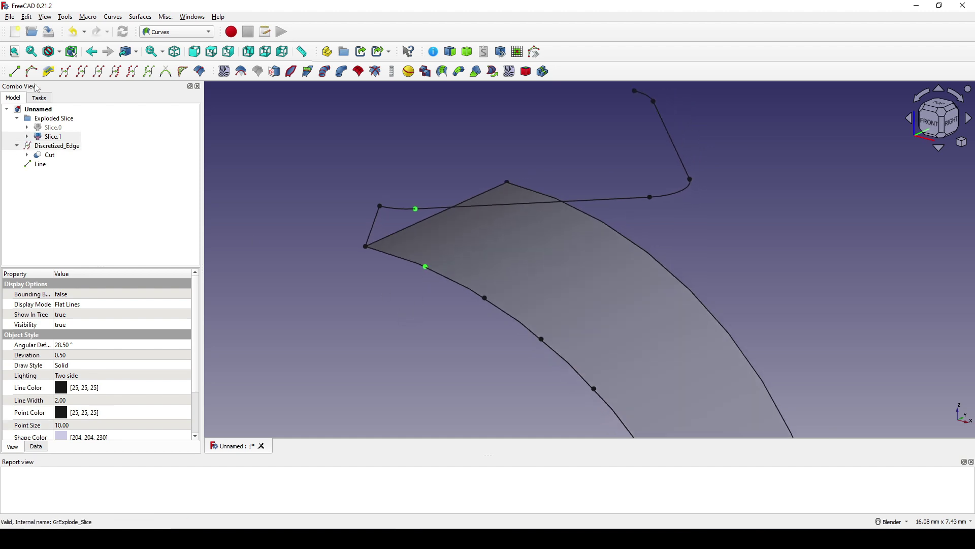
pyautogui.click(14, 71)
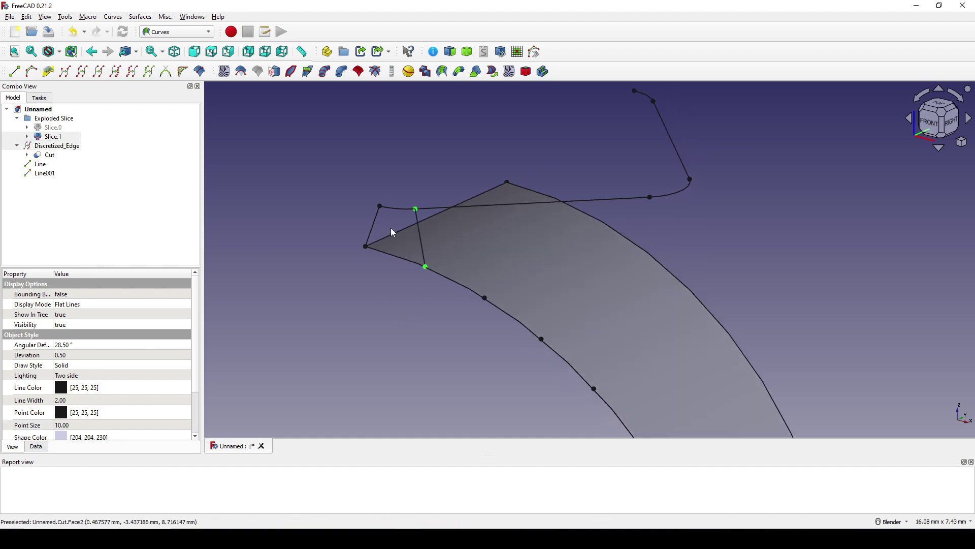
pyautogui.scroll(-4, 478, 270)
pyautogui.keyDown('shift'); pyautogui.moveTo(587, 283); pyautogui.dragTo(540, 224, button='middle'); pyautogui.keyUp('shift')
pyautogui.click(671, 272)
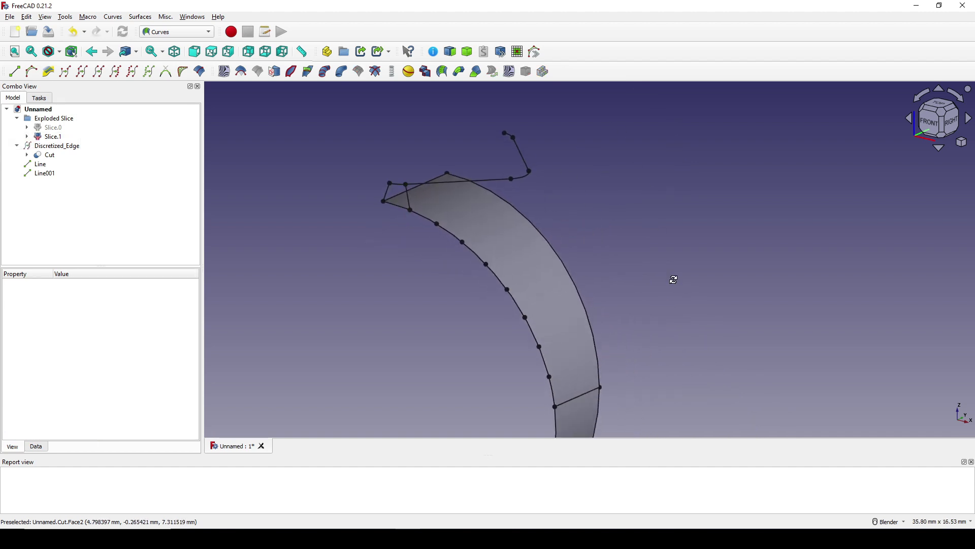
pyautogui.moveTo(673, 279); pyautogui.dragTo(567, 283, button='middle')
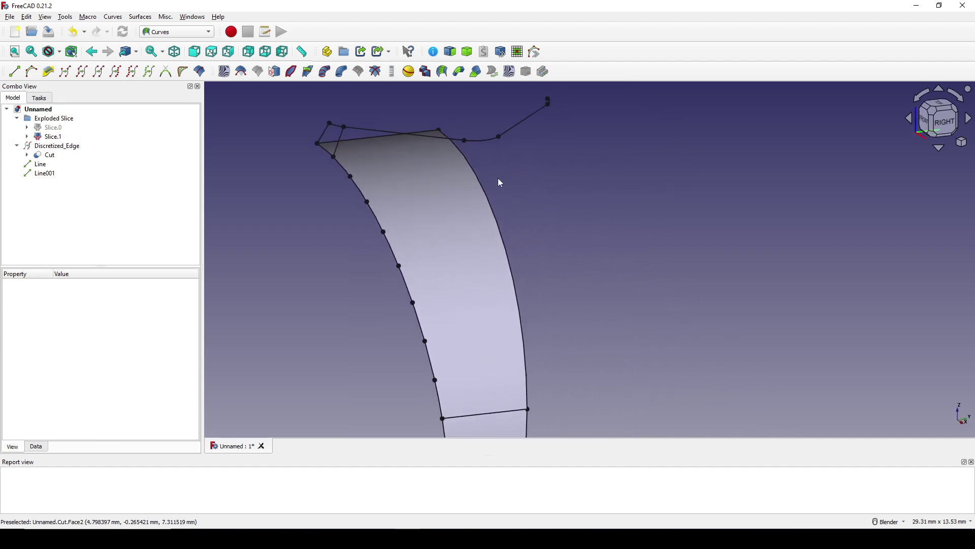
# Create a Freehand BSpline from the upper curve's short edge to the face's outer corner.
pyautogui.click(464, 143)
pyautogui.scroll(-2, 533, 211)
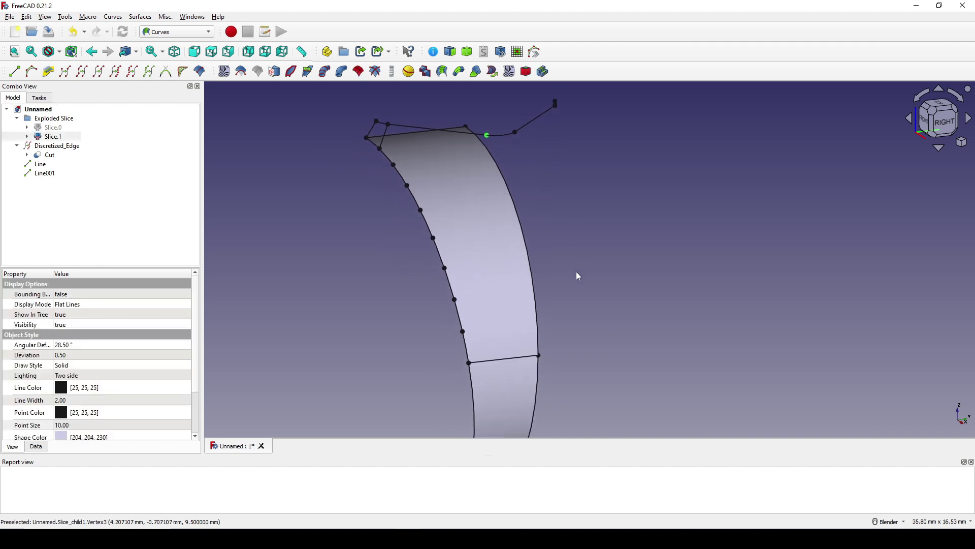
pyautogui.keyDown('ctrl'); pyautogui.click(540, 355); pyautogui.keyUp('ctrl')
pyautogui.moveTo(540, 356); pyautogui.dragTo(590, 301, button='middle')
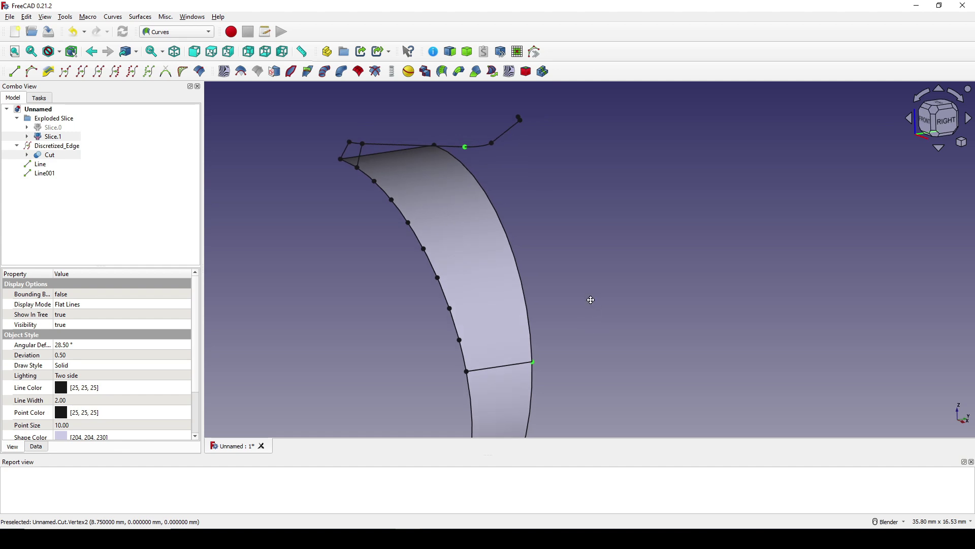
pyautogui.click(31, 72)
pyautogui.moveTo(564, 225); pyautogui.dragTo(571, 259, button='middle')
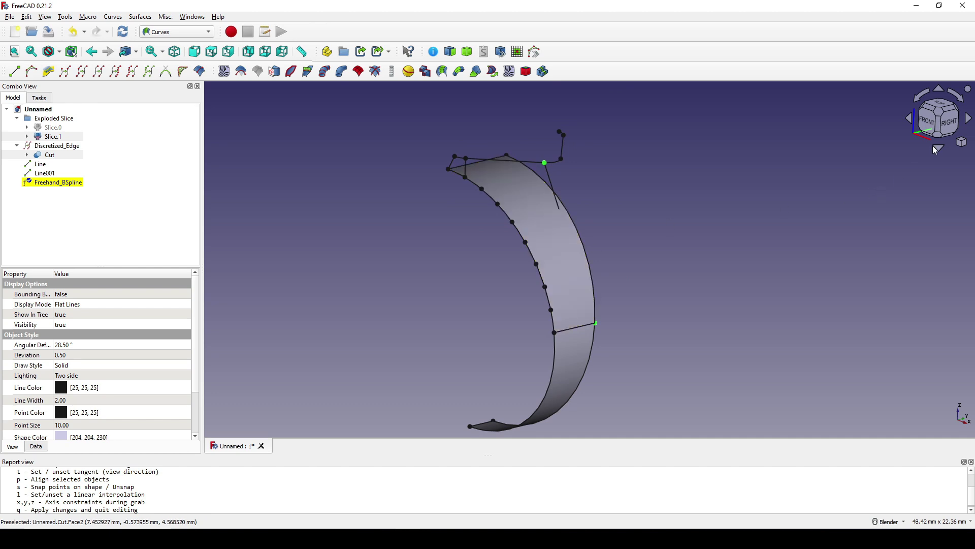
# Insert a middle control point, drag it outward along x, and apply the curve edits.
pyautogui.press('1')
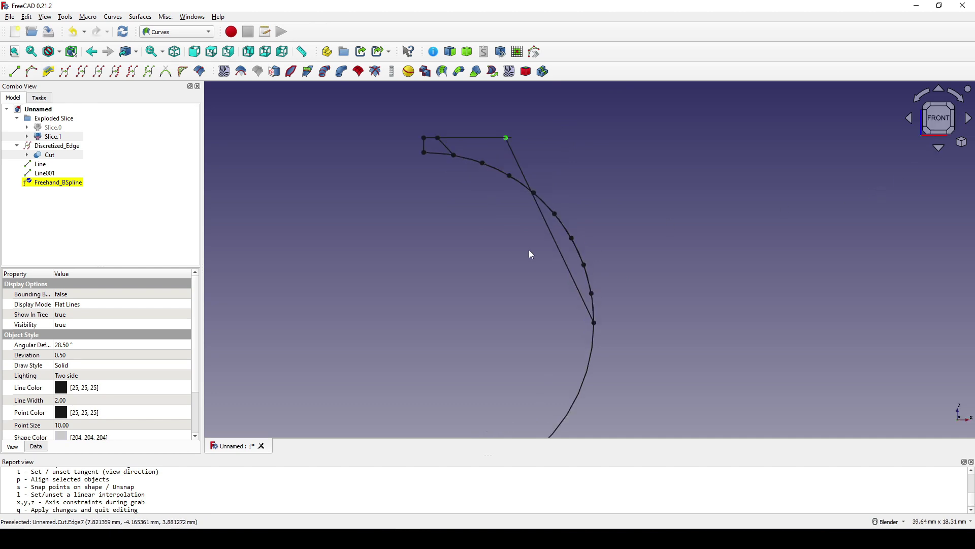
pyautogui.click(545, 228)
pyautogui.press('i')
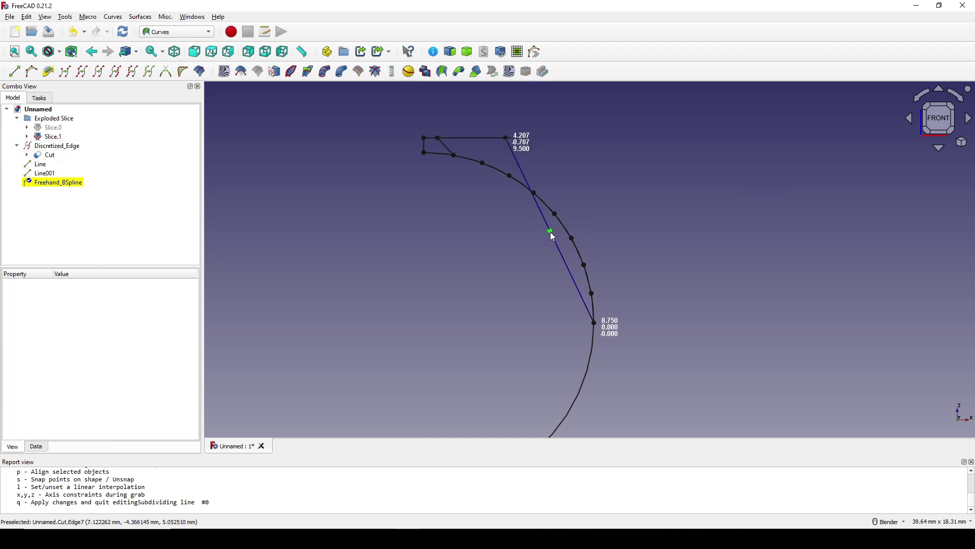
pyautogui.moveTo(550, 232); pyautogui.dragTo(579, 237)
pyautogui.press('x')
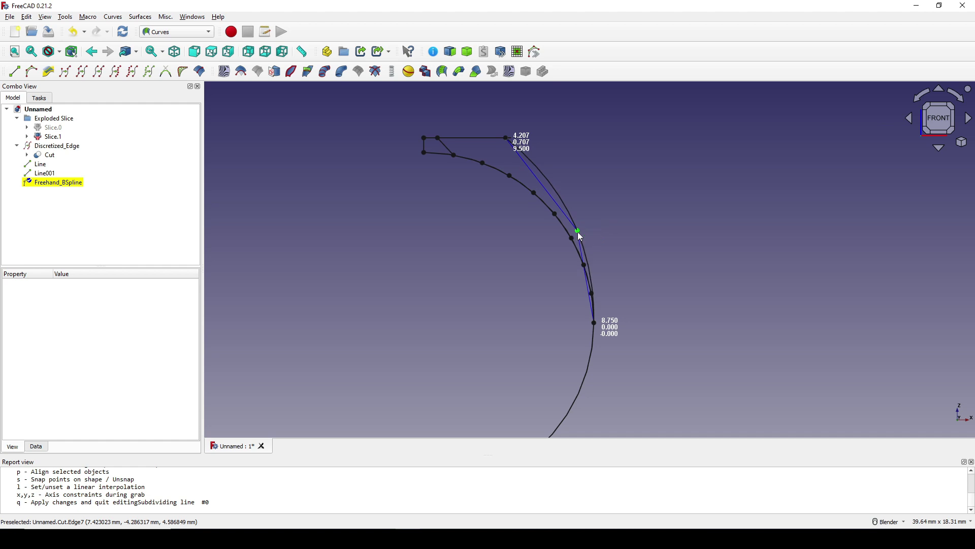
pyautogui.scroll(3, 620, 233)
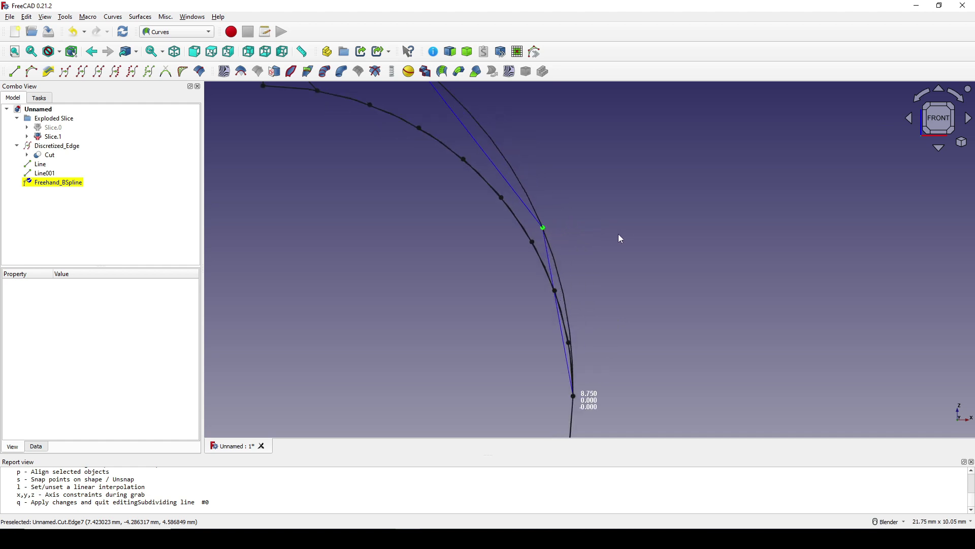
pyautogui.scroll(-1, 579, 264)
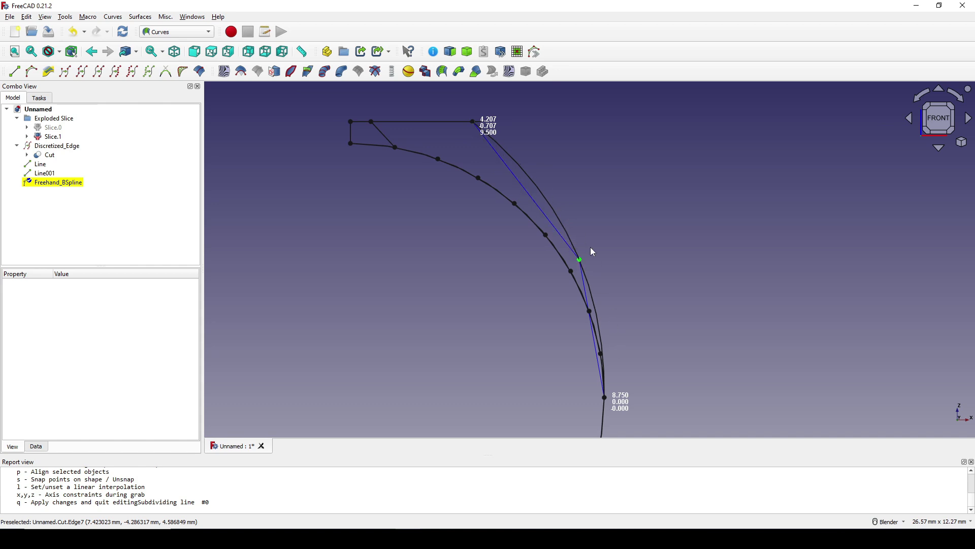
pyautogui.keyDown('shift'); pyautogui.moveTo(591, 249); pyautogui.dragTo(584, 254, button='middle'); pyautogui.keyUp('shift')
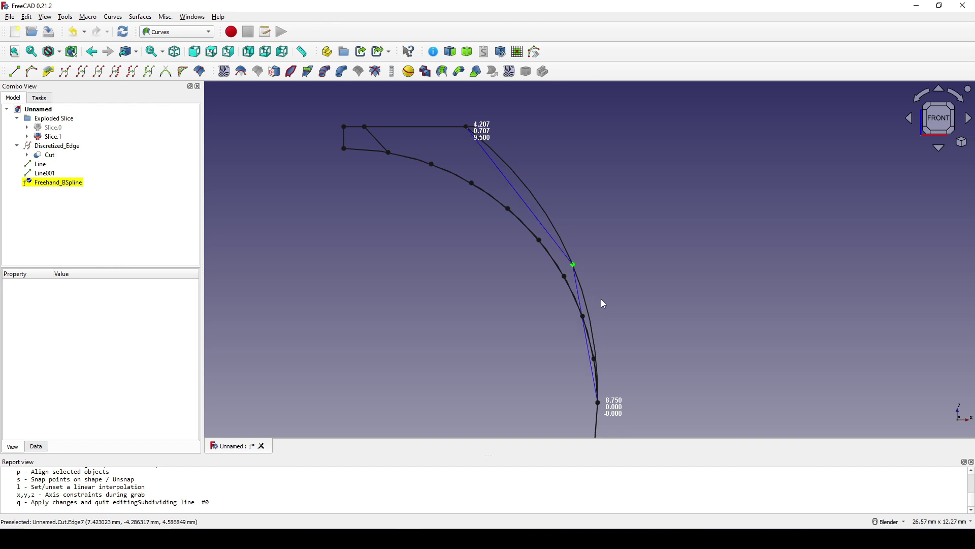
pyautogui.keyDown('shift'); pyautogui.moveTo(601, 301); pyautogui.dragTo(608, 283, button='middle'); pyautogui.keyUp('shift')
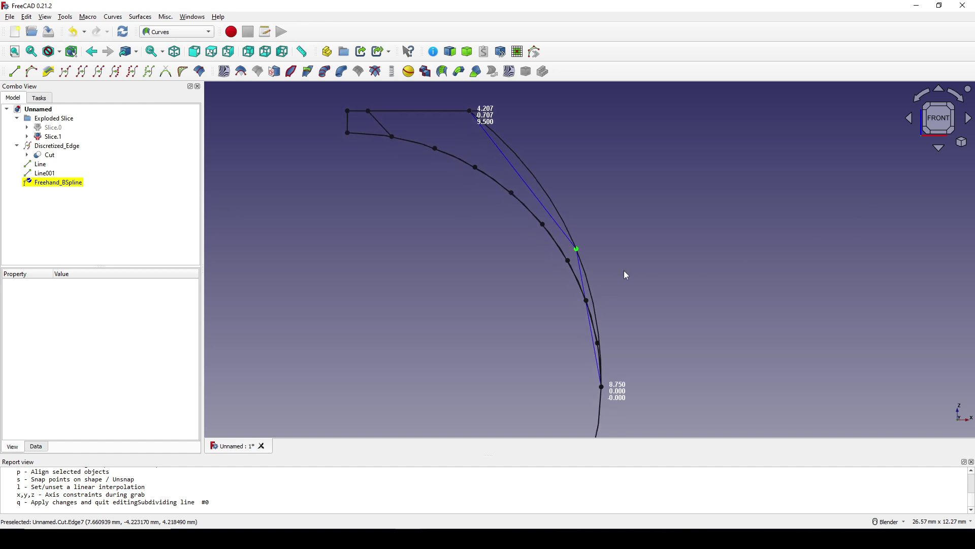
pyautogui.press('q')
# Inspect the shaded surface and select a point on the face's inner edge.
pyautogui.scroll(-1, 602, 274)
pyautogui.moveTo(602, 275)
pyautogui.mouseDown(button='middle')
pyautogui.moveTo(455, 301)
pyautogui.moveTo(459, 316)
pyautogui.mouseUp(button='middle')
pyautogui.scroll(-1, 533, 318)
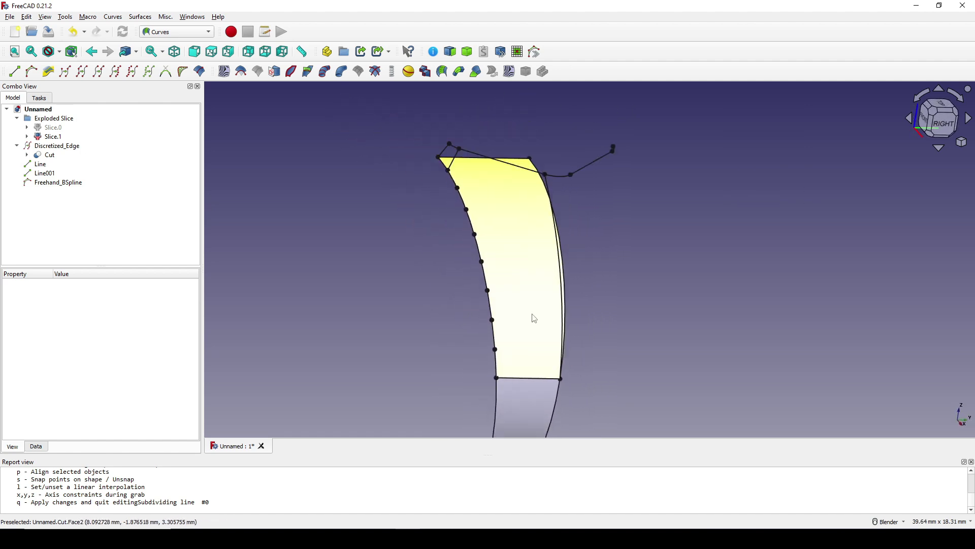
pyautogui.keyDown('shift'); pyautogui.moveTo(554, 293); pyautogui.dragTo(579, 313, button='middle'); pyautogui.keyUp('shift')
pyautogui.scroll(1, 558, 319)
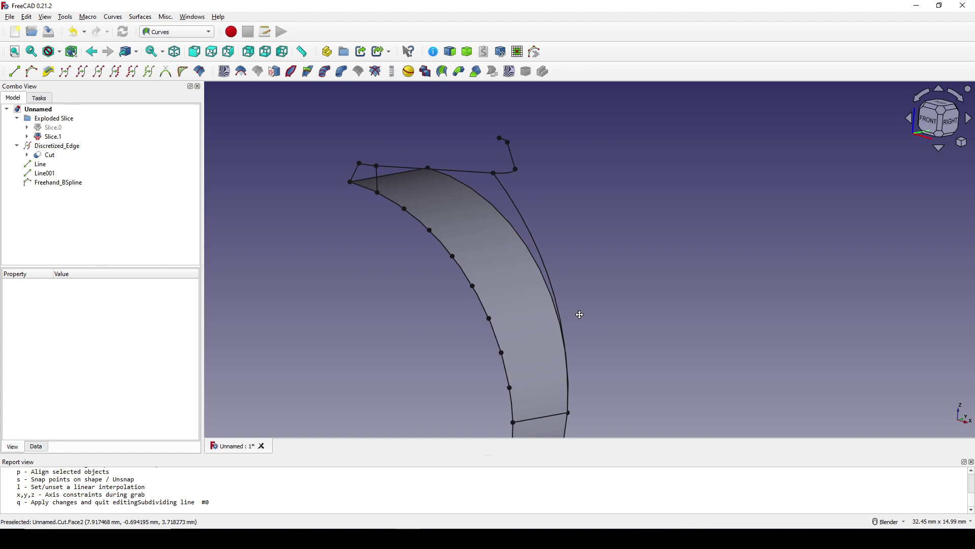
pyautogui.click(475, 288)
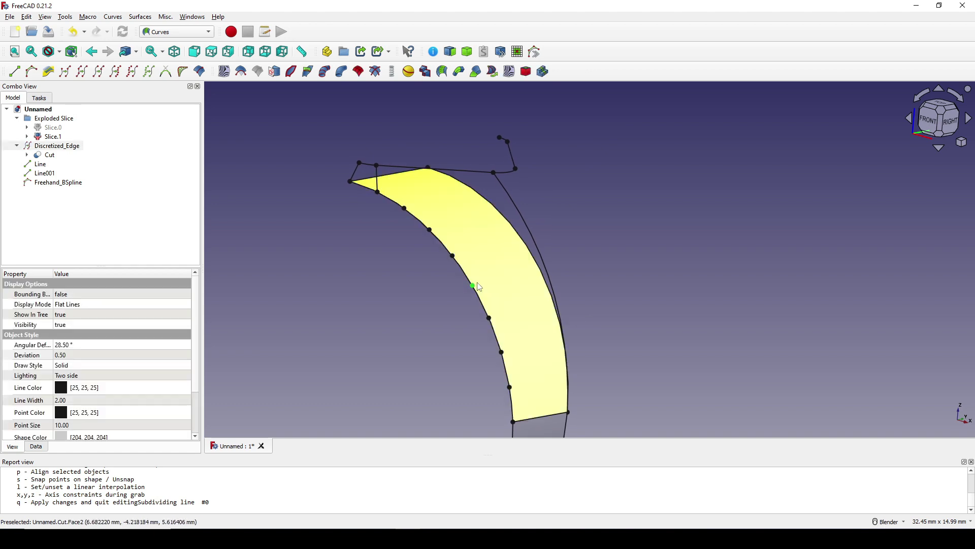
# Create Freehand_BSpline001 from the inner-edge point to the outer curve.
pyautogui.keyDown('ctrl'); pyautogui.click(545, 262); pyautogui.keyUp('ctrl')
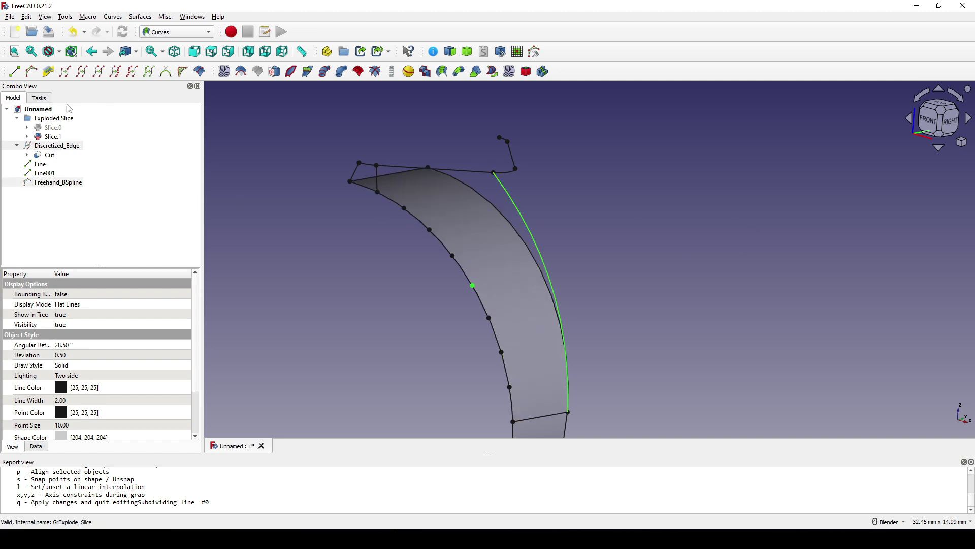
pyautogui.click(31, 71)
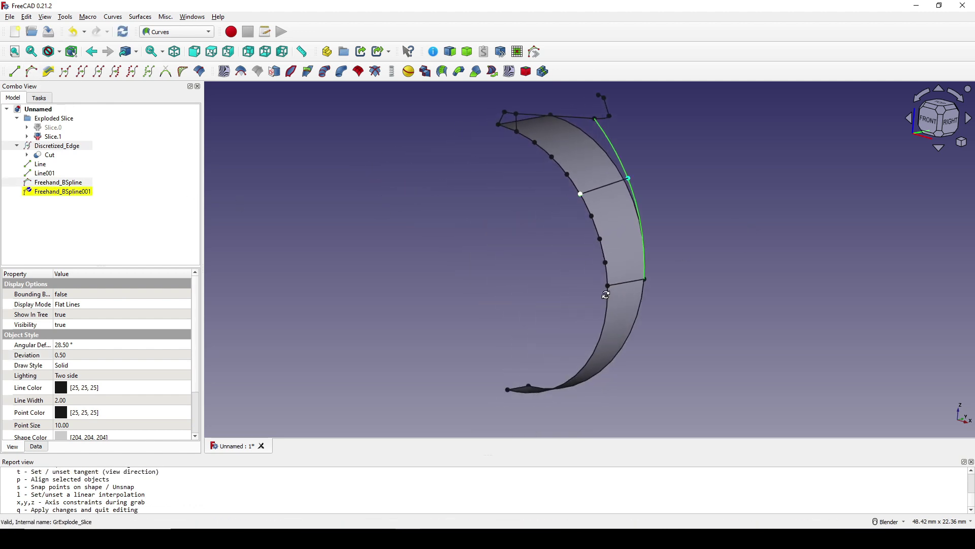
pyautogui.moveTo(606, 295); pyautogui.dragTo(535, 327, button='middle')
pyautogui.scroll(2, 579, 280)
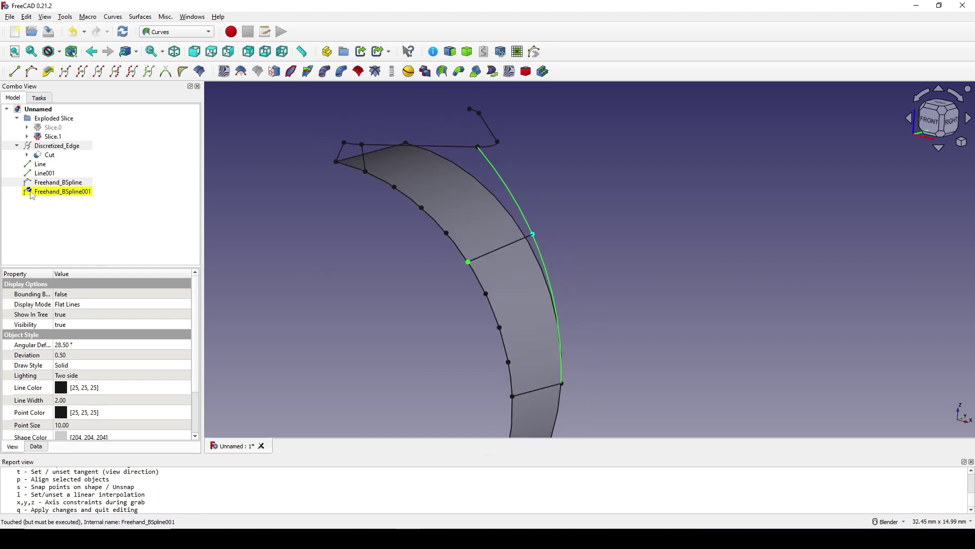
# Hide the Discretized_Edge points and inspect the curves.
pyautogui.click(56, 149)
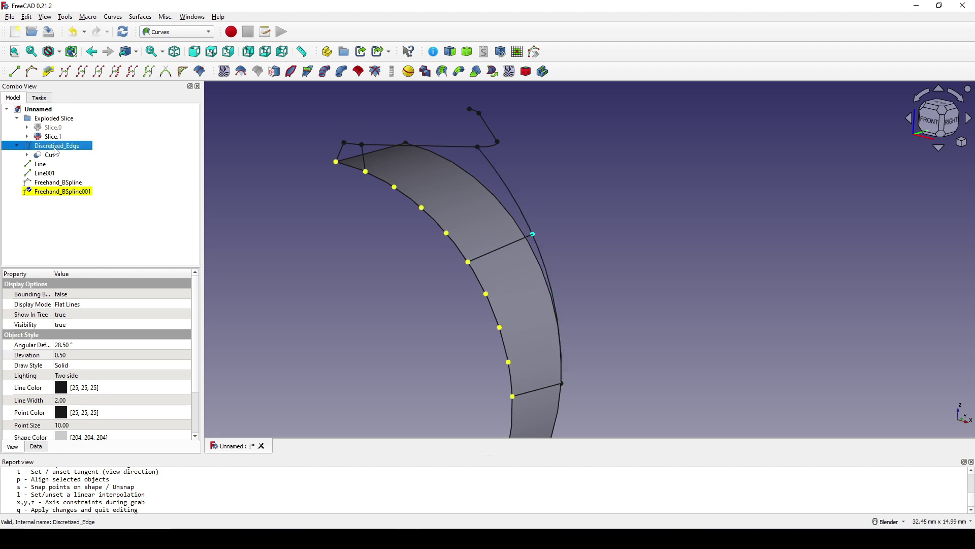
pyautogui.press('space')
pyautogui.moveTo(443, 239); pyautogui.dragTo(407, 241, button='middle')
pyautogui.moveTo(467, 344); pyautogui.dragTo(482, 351, button='middle')
pyautogui.moveTo(542, 392); pyautogui.dragTo(434, 319, button='middle')
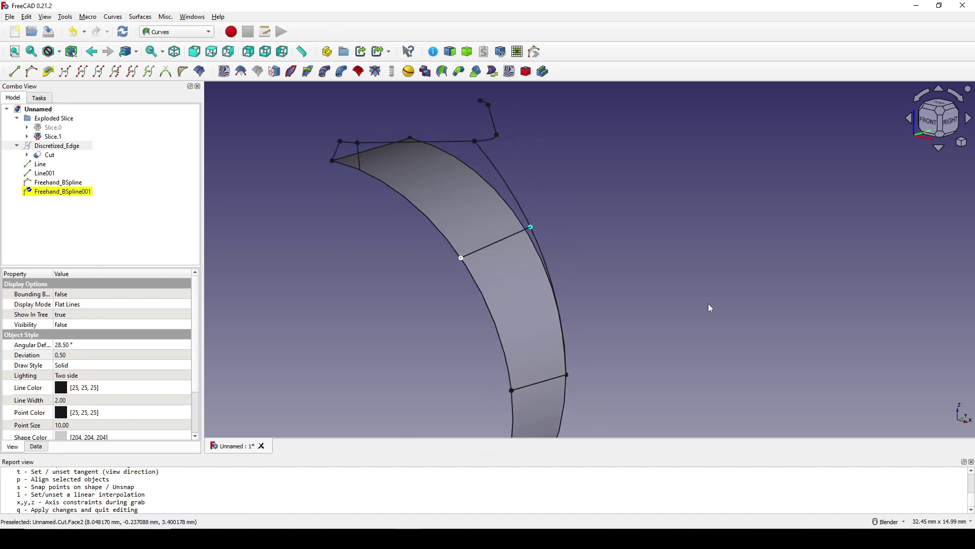
# Start a Surface Filling bounded by the right curve, top edges, left edge, inner arc and bottom edge.
pyautogui.click(174, 31)
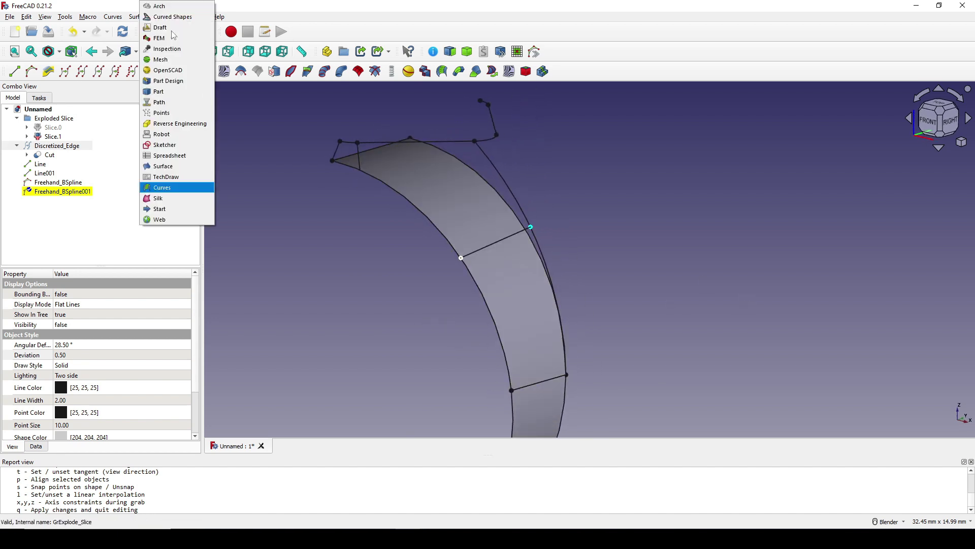
pyautogui.click(188, 167)
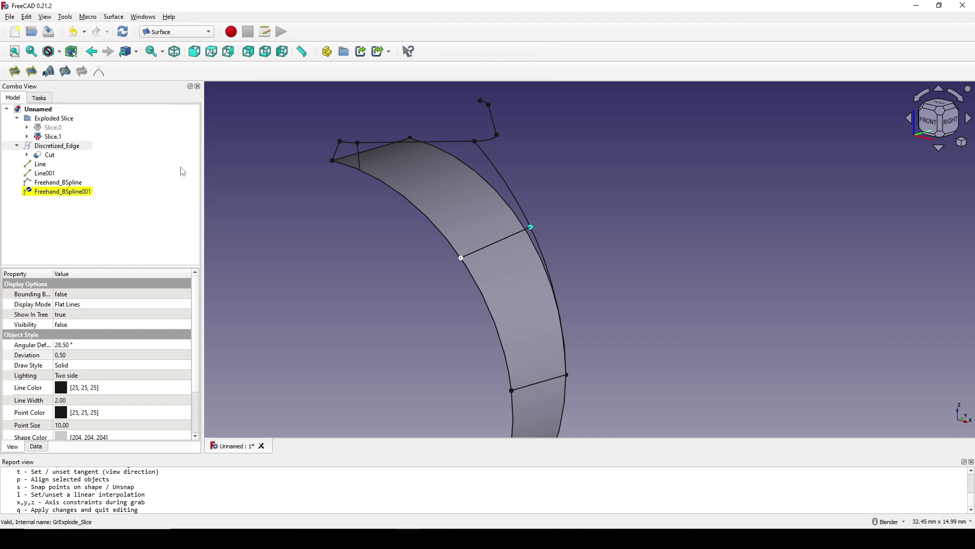
pyautogui.click(15, 71)
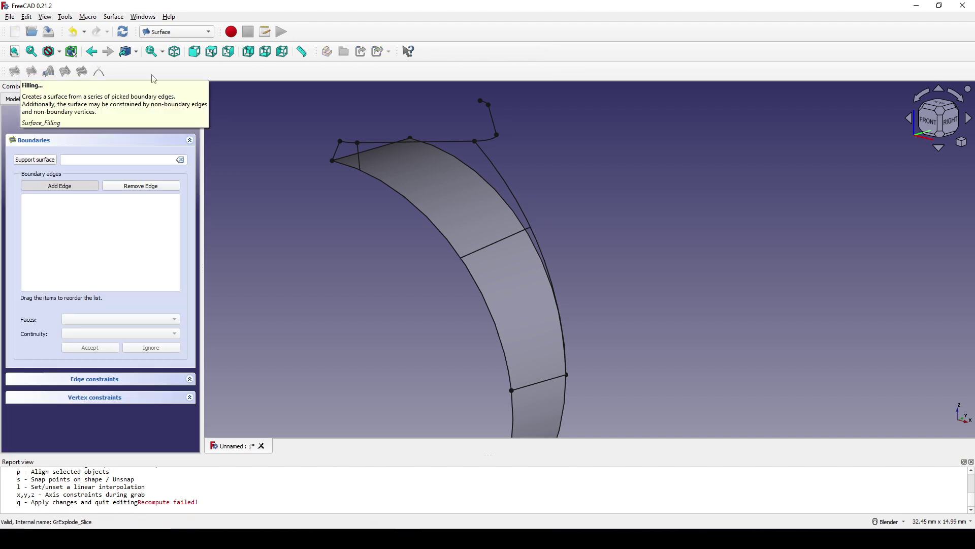
pyautogui.click(506, 179)
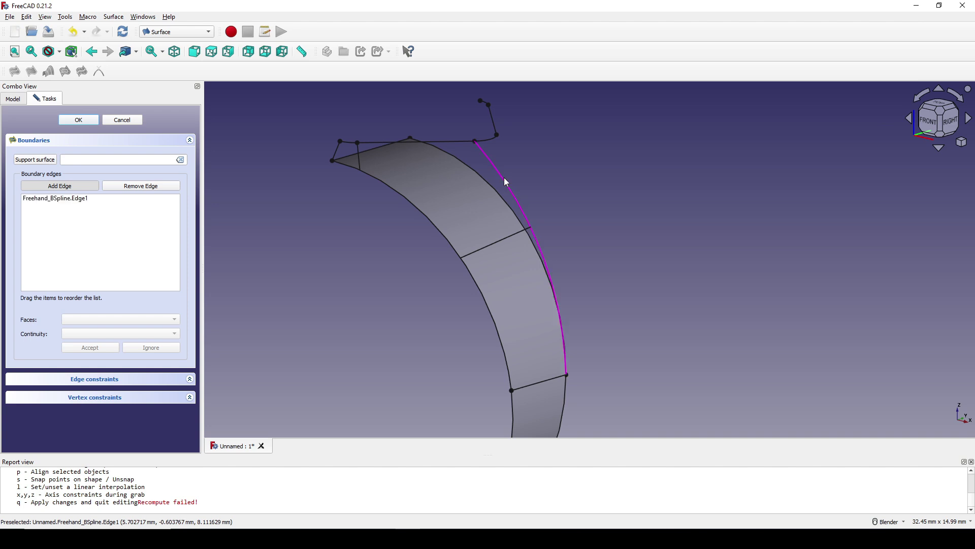
pyautogui.click(458, 146)
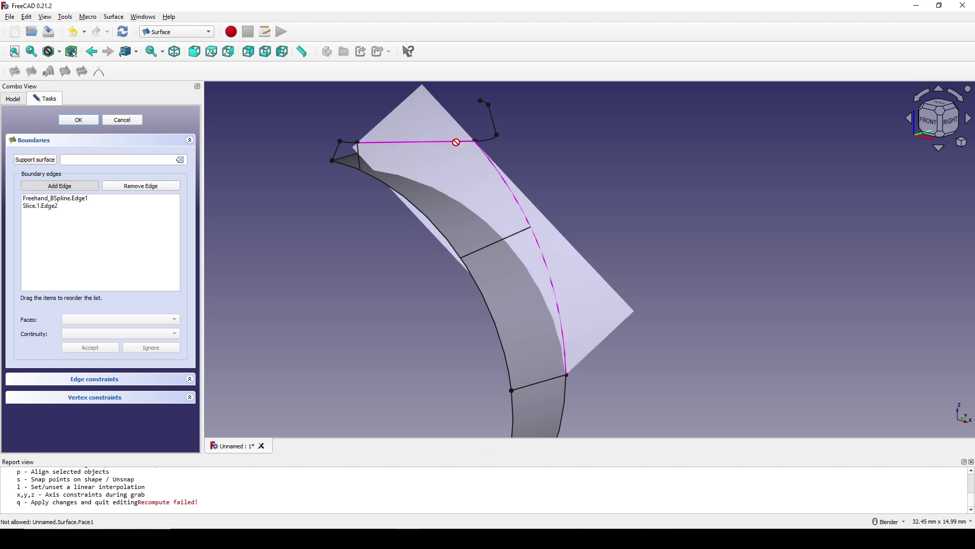
pyautogui.click(350, 143)
pyautogui.click(339, 154)
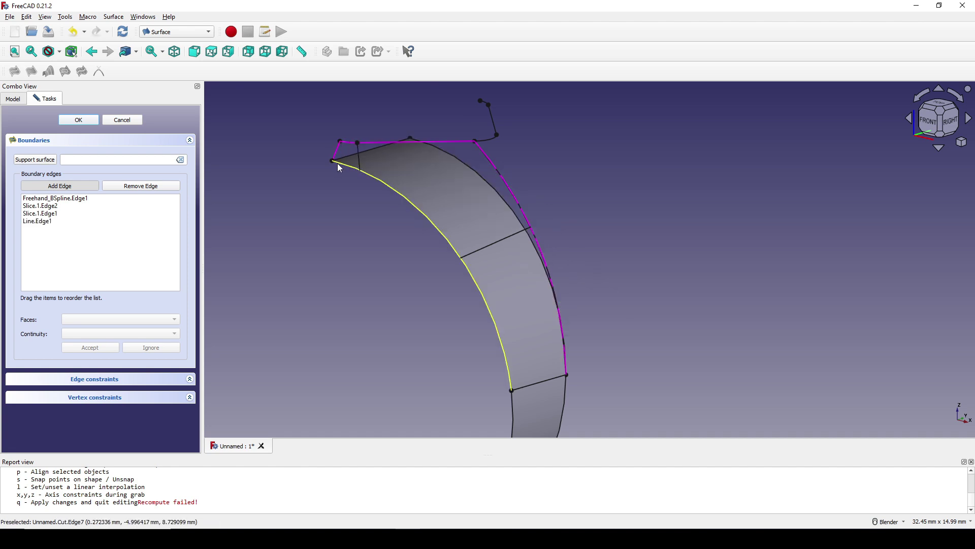
pyautogui.click(341, 166)
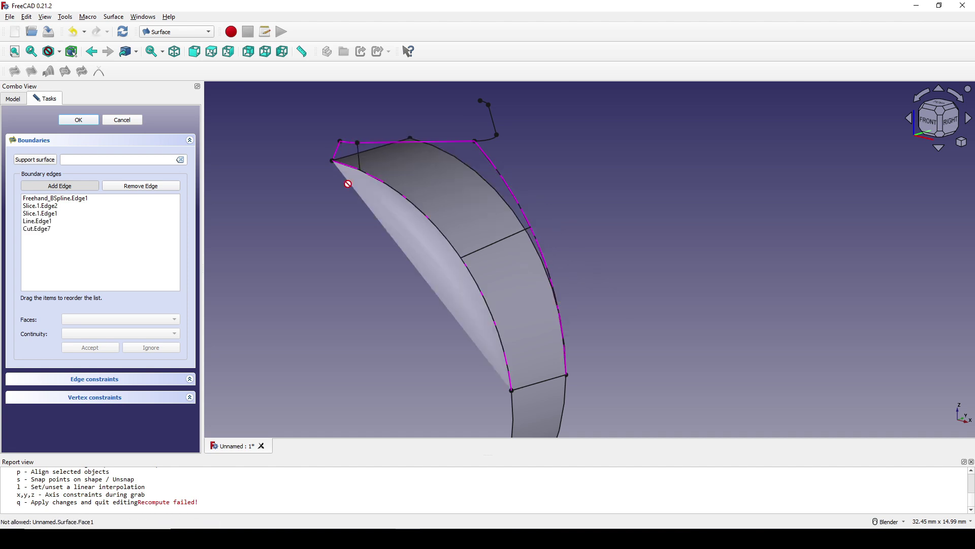
pyautogui.click(529, 386)
pyautogui.moveTo(525, 385); pyautogui.dragTo(546, 342, button='middle')
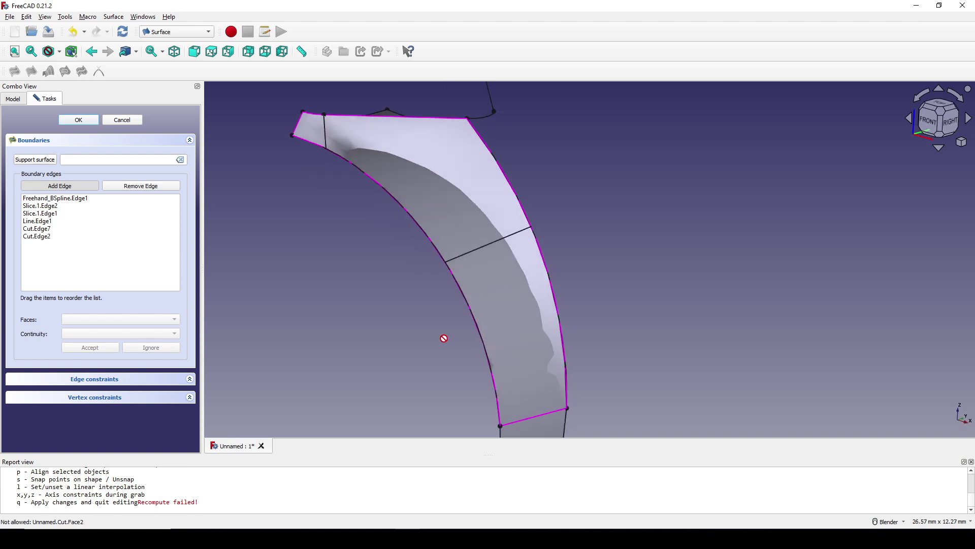
# Try the middle cross curve and short top cross line as guide edges, then cancel the filling.
pyautogui.click(113, 385)
pyautogui.click(72, 352)
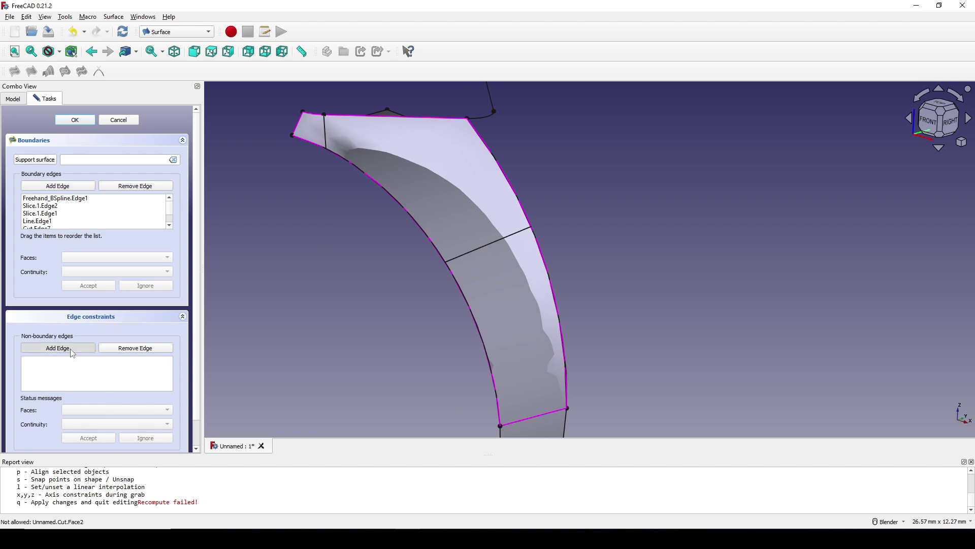
pyautogui.click(495, 241)
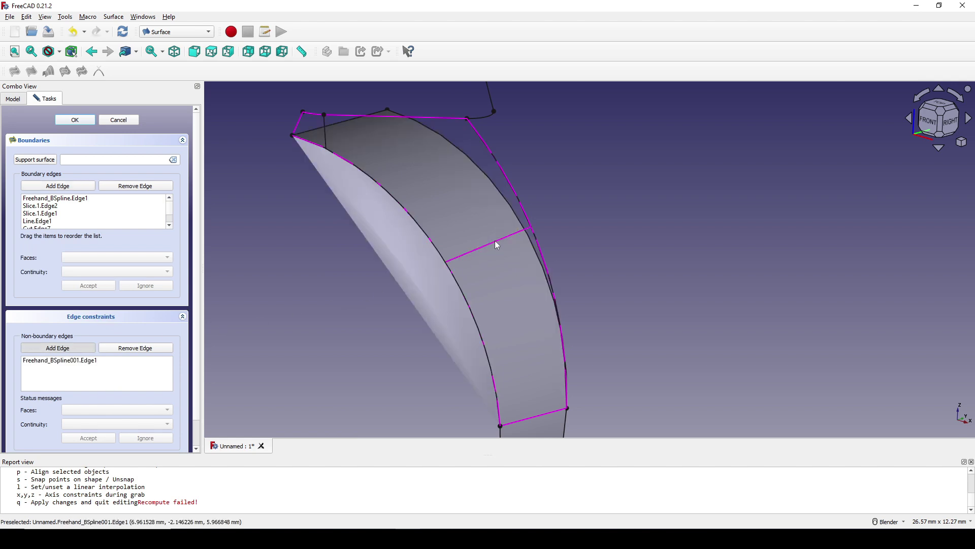
pyautogui.click(327, 136)
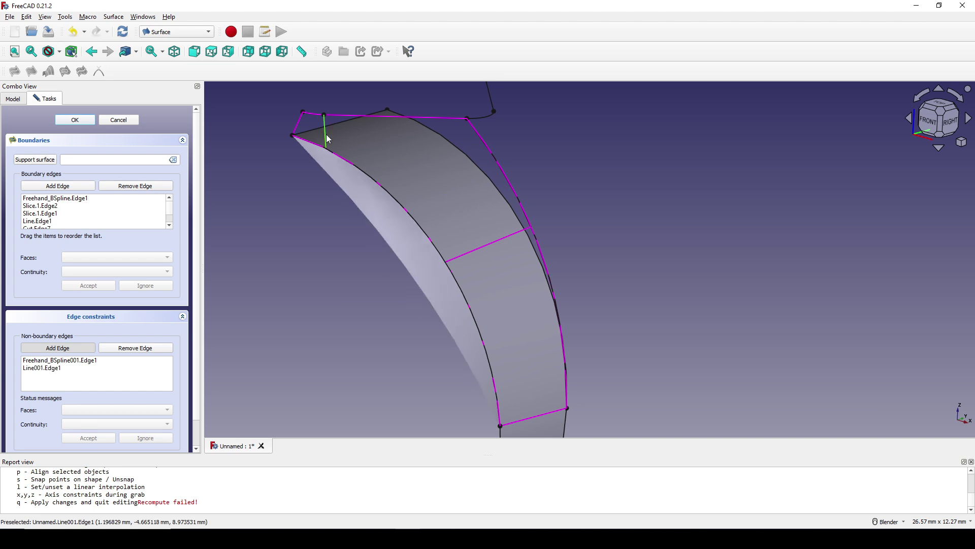
pyautogui.moveTo(444, 251); pyautogui.dragTo(510, 274, button='middle')
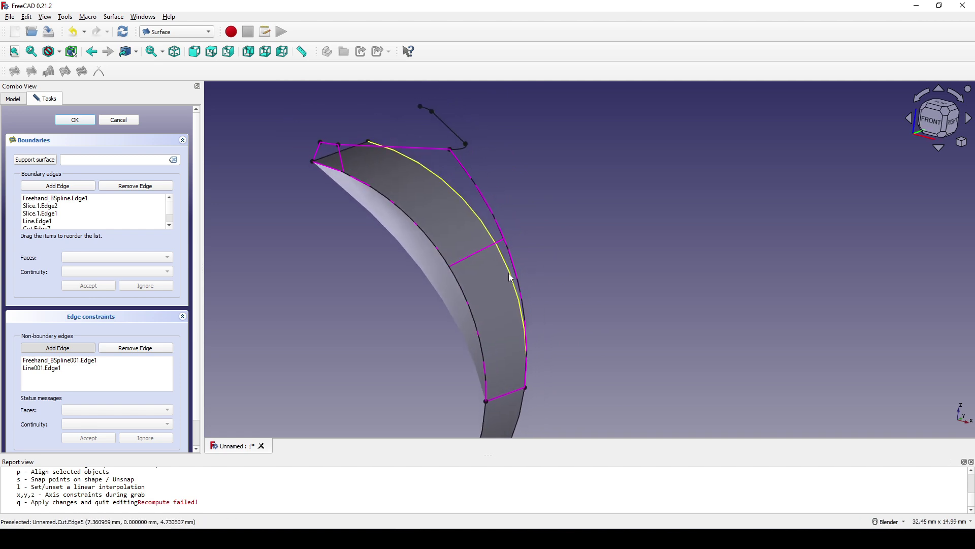
pyautogui.click(118, 120)
# In the Curves workbench, join the inner arc Cut.Edge7 into the JoinCurve curve.
pyautogui.moveTo(405, 228); pyautogui.dragTo(510, 246, button='middle')
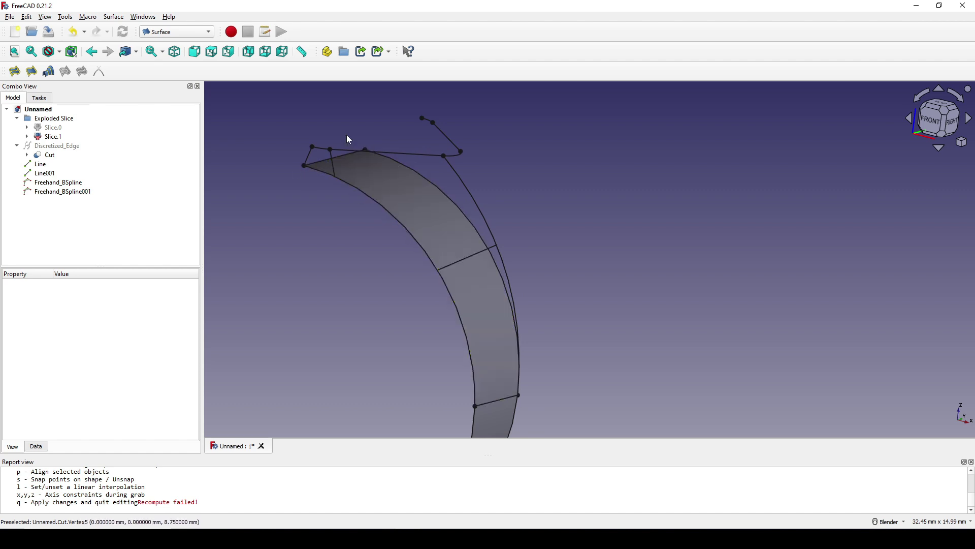
pyautogui.click(178, 32)
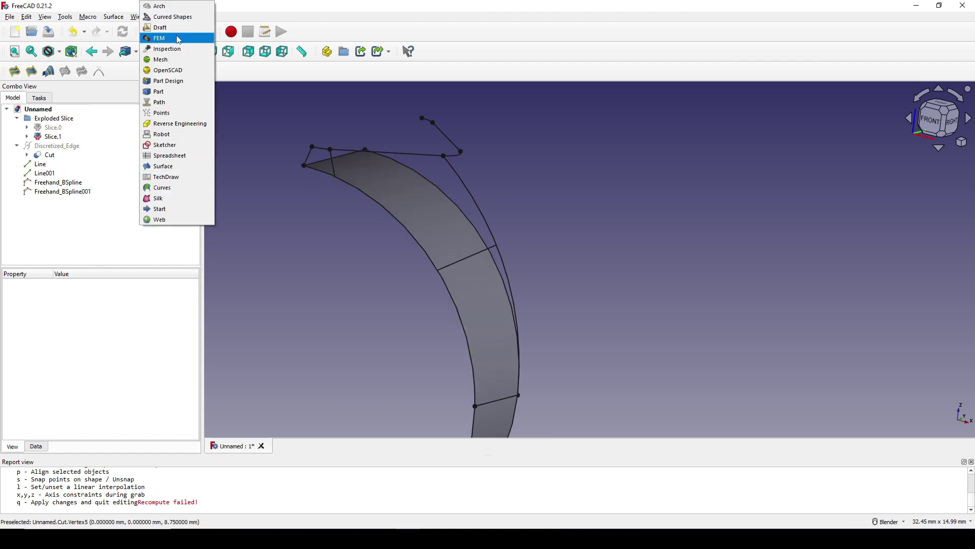
pyautogui.click(169, 188)
pyautogui.moveTo(408, 246); pyautogui.dragTo(388, 252, button='middle')
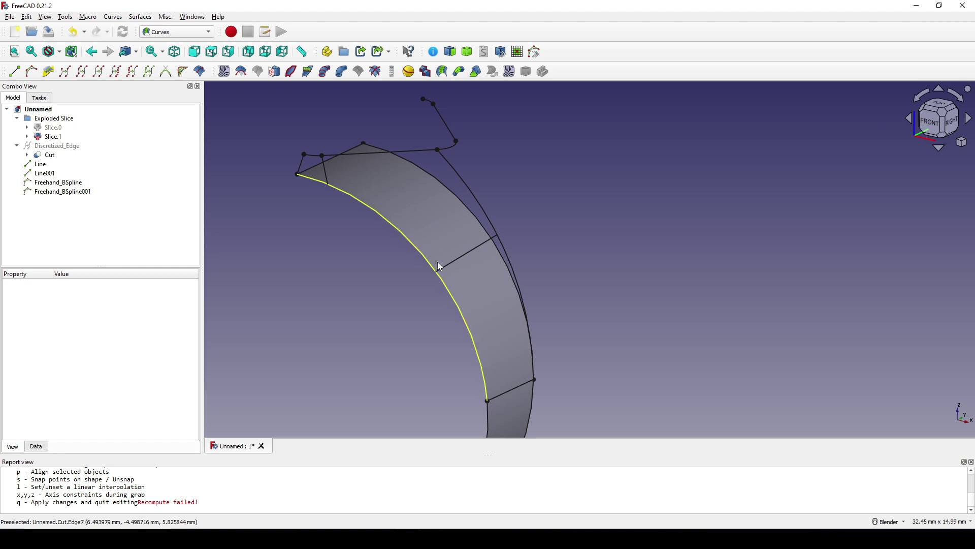
pyautogui.moveTo(453, 250); pyautogui.dragTo(402, 260, button='middle')
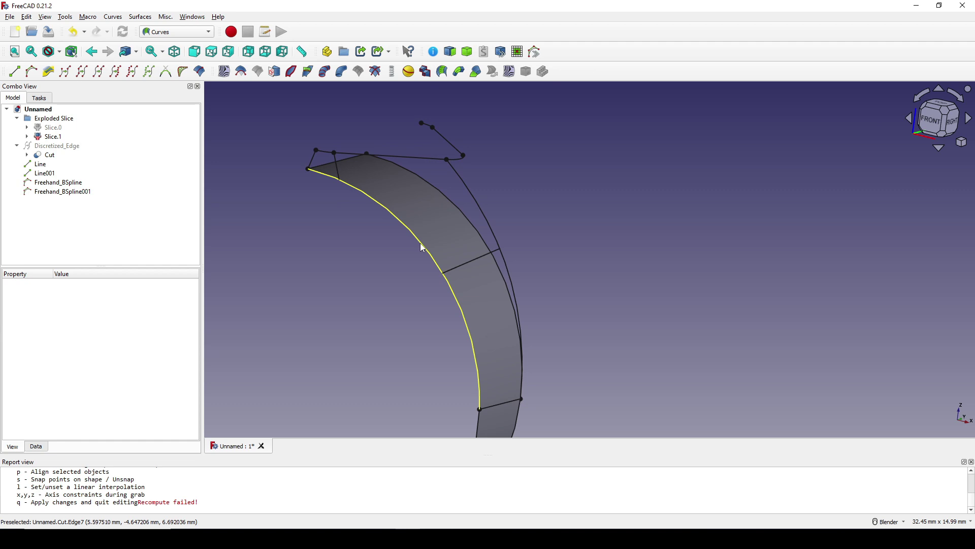
pyautogui.click(423, 248)
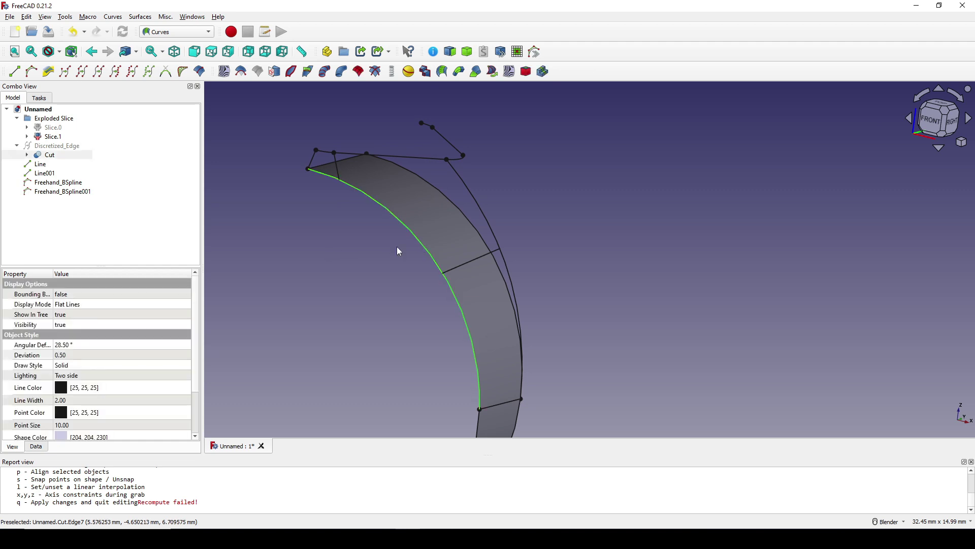
pyautogui.click(81, 72)
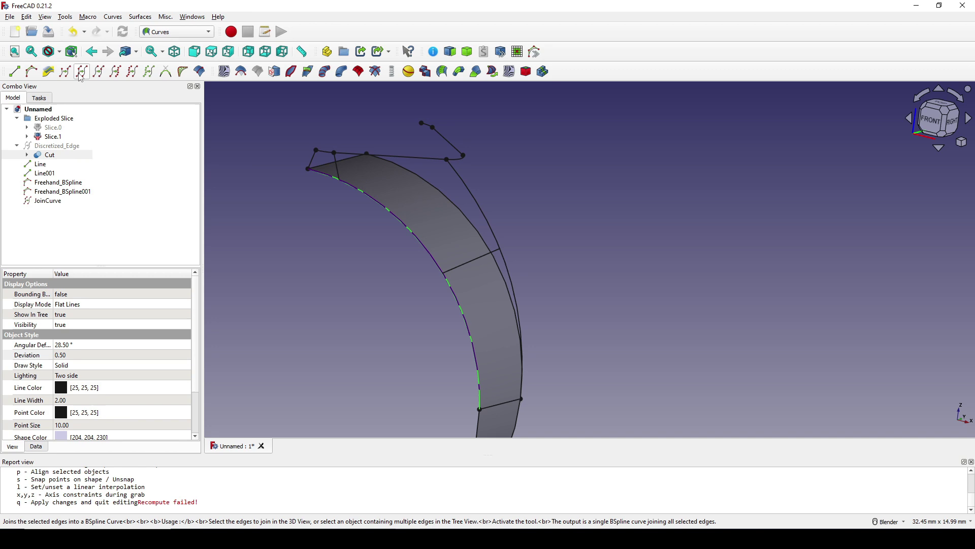
# Join the segment's bottom edge into JoinCurve001 and compare the two joined curves.
pyautogui.click(496, 408)
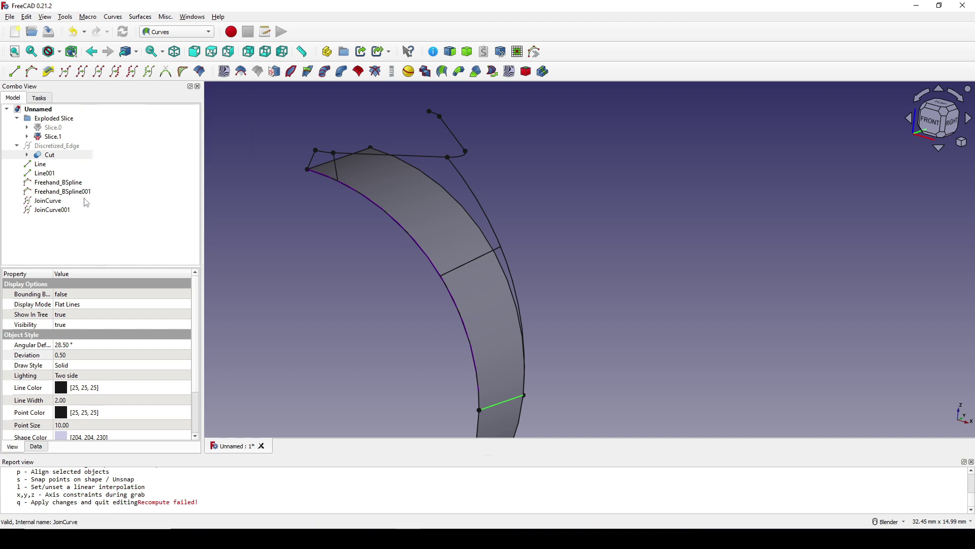
pyautogui.click(53, 201)
pyautogui.click(55, 209)
pyautogui.click(54, 201)
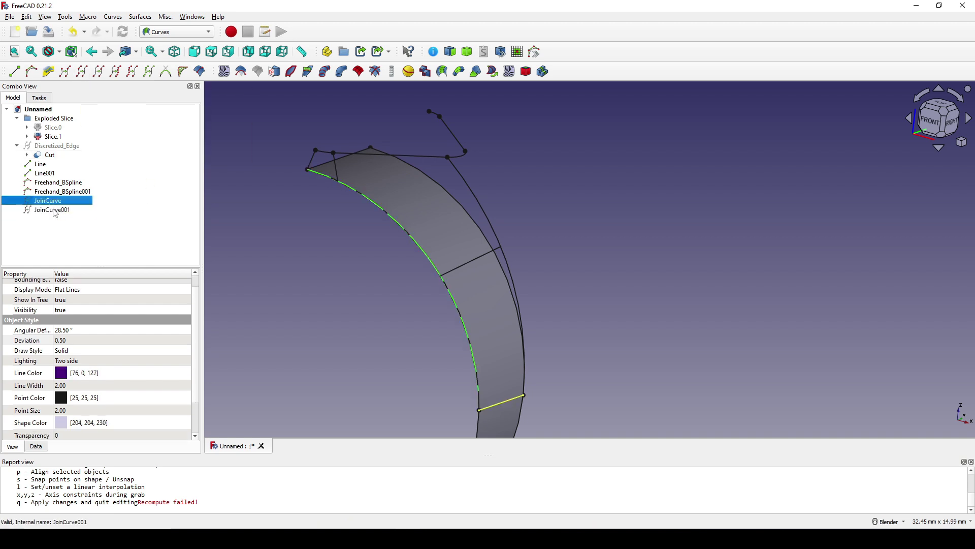
pyautogui.click(53, 209)
# Hide the Cut solid so only the curve outline remains.
pyautogui.moveTo(347, 270); pyautogui.dragTo(354, 271, button='middle')
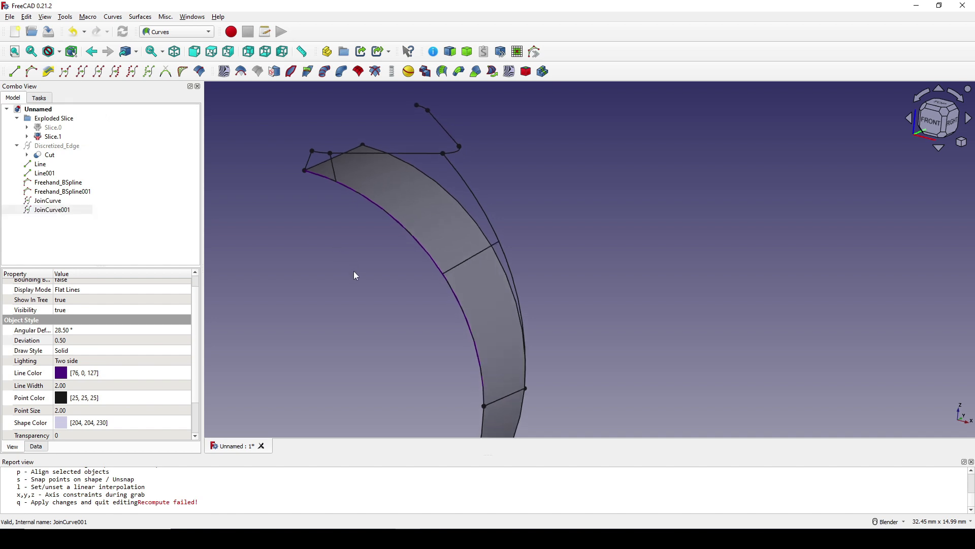
pyautogui.click(445, 227)
pyautogui.click(459, 222)
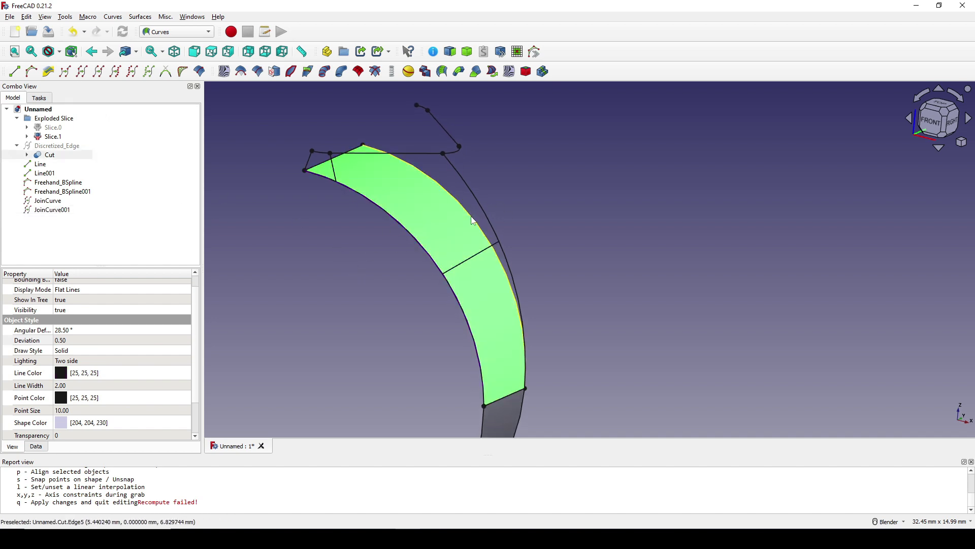
pyautogui.press('space')
pyautogui.moveTo(511, 287); pyautogui.dragTo(475, 299, button='middle')
# Start a Surface workbench filling bounded by the strip's six curves, including both joined curves.
pyautogui.click(170, 31)
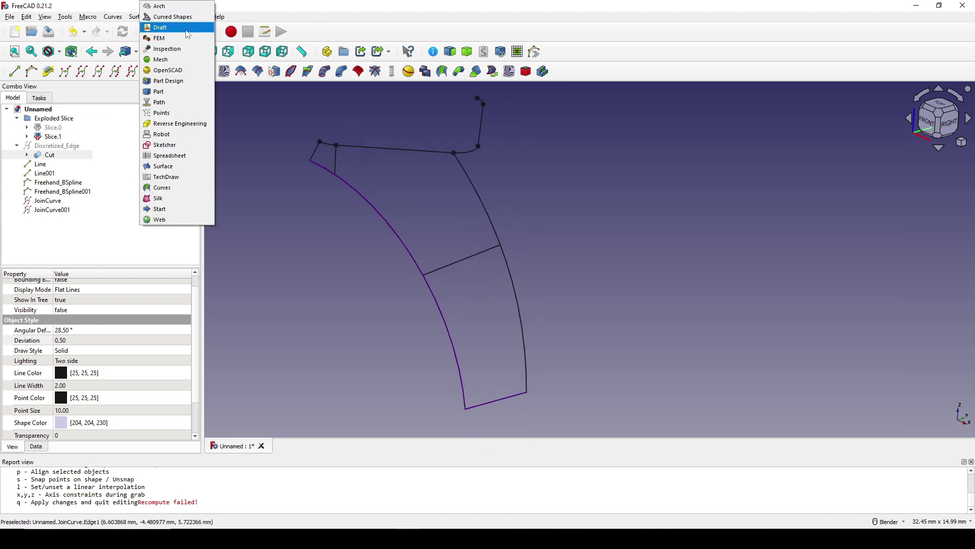
pyautogui.click(163, 167)
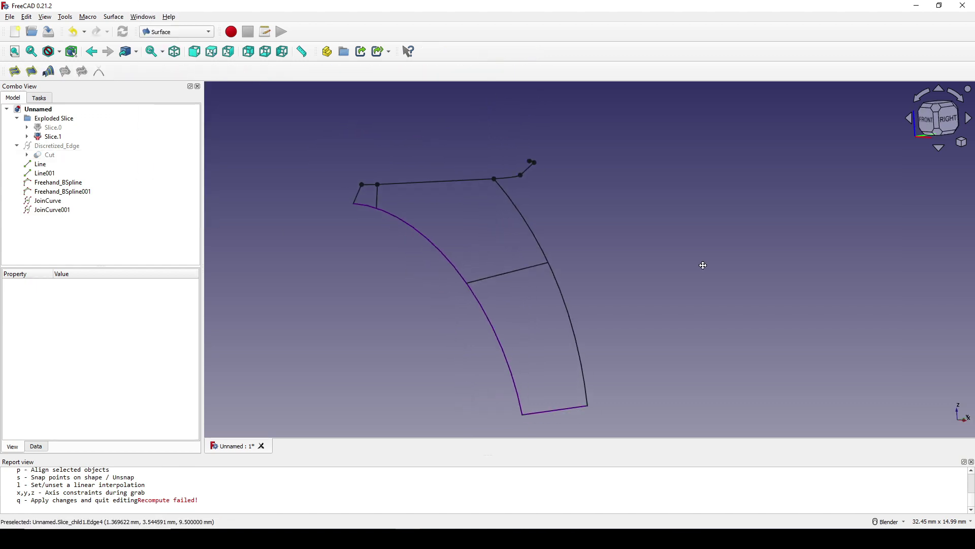
pyautogui.click(15, 72)
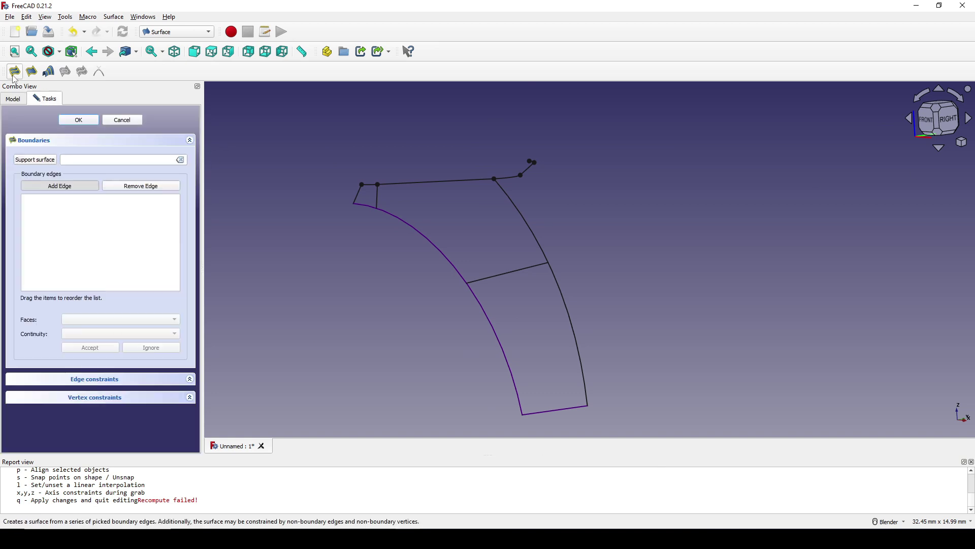
pyautogui.click(570, 304)
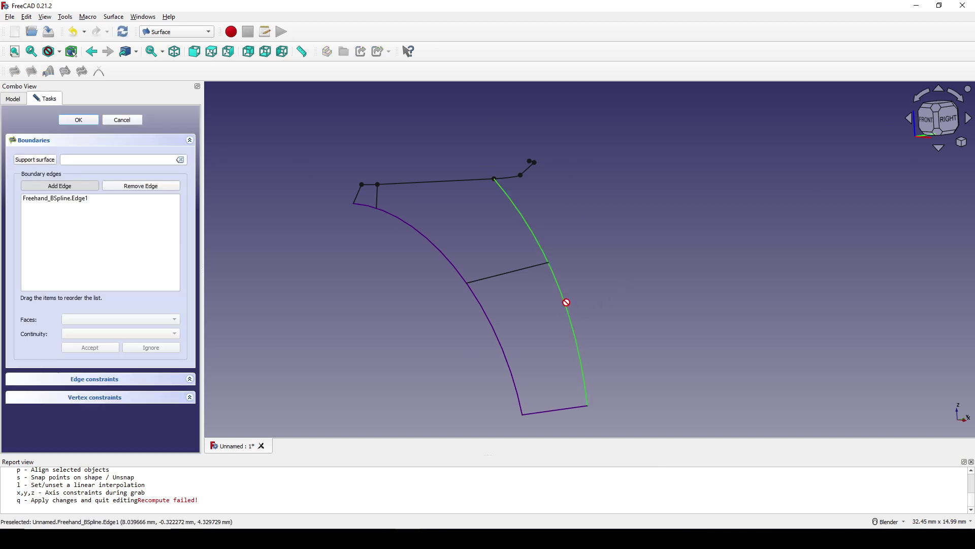
pyautogui.click(421, 179)
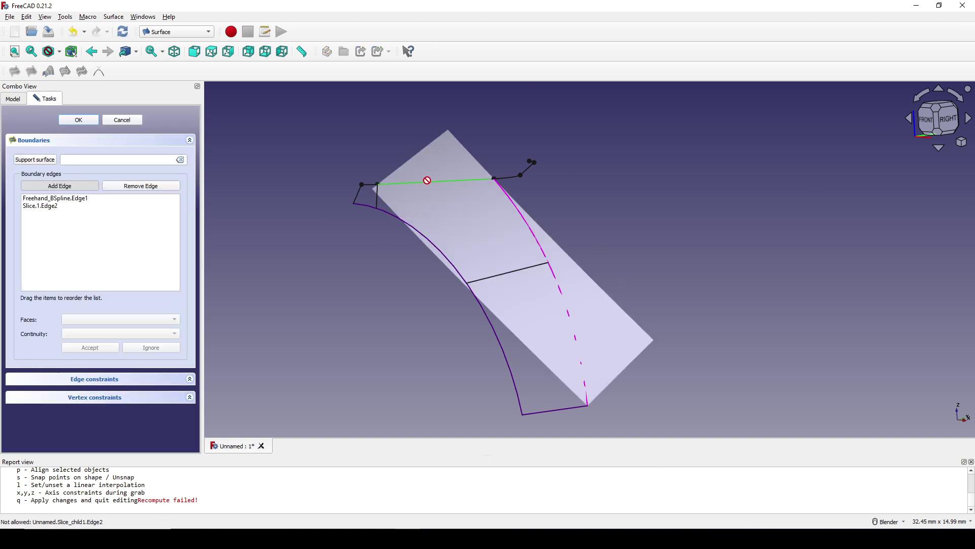
pyautogui.click(368, 184)
pyautogui.click(359, 193)
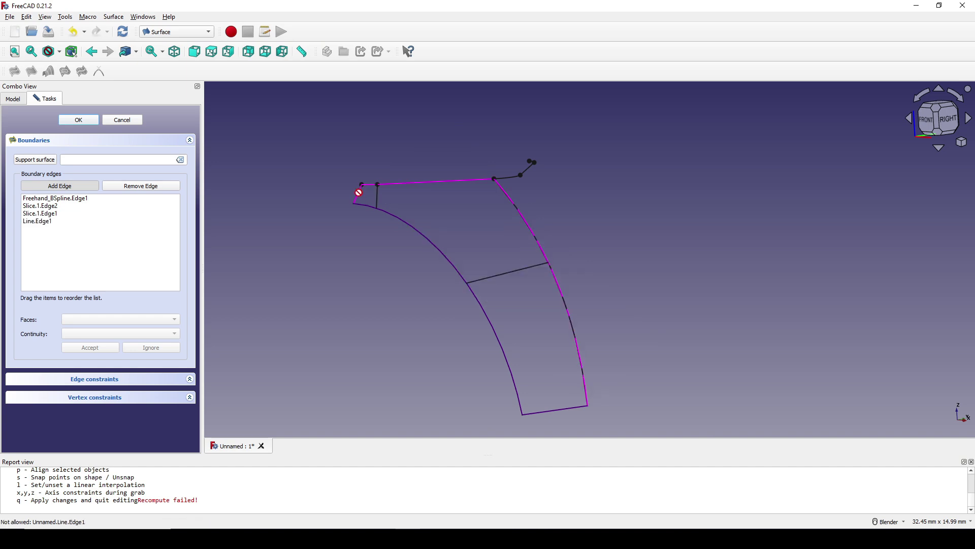
pyautogui.click(364, 207)
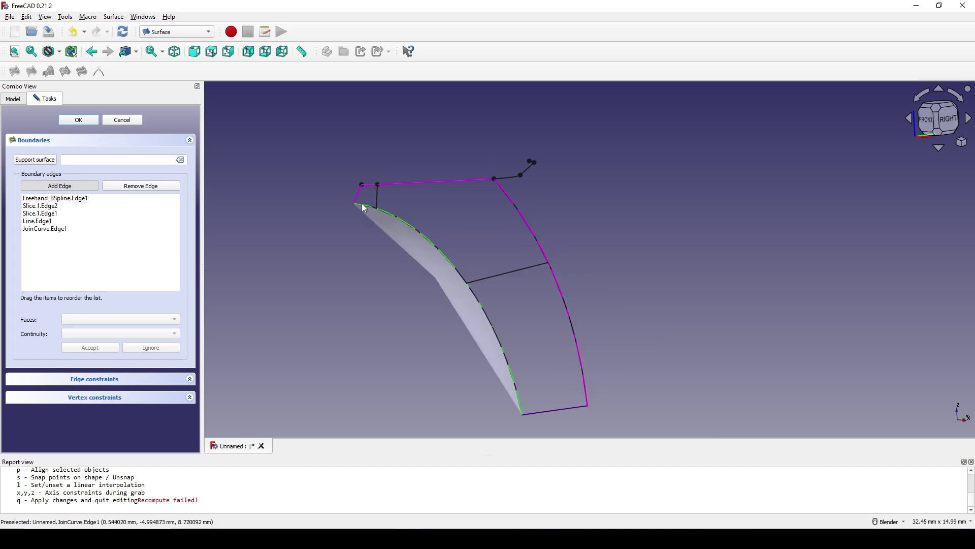
pyautogui.click(541, 413)
pyautogui.scroll(3, 543, 293)
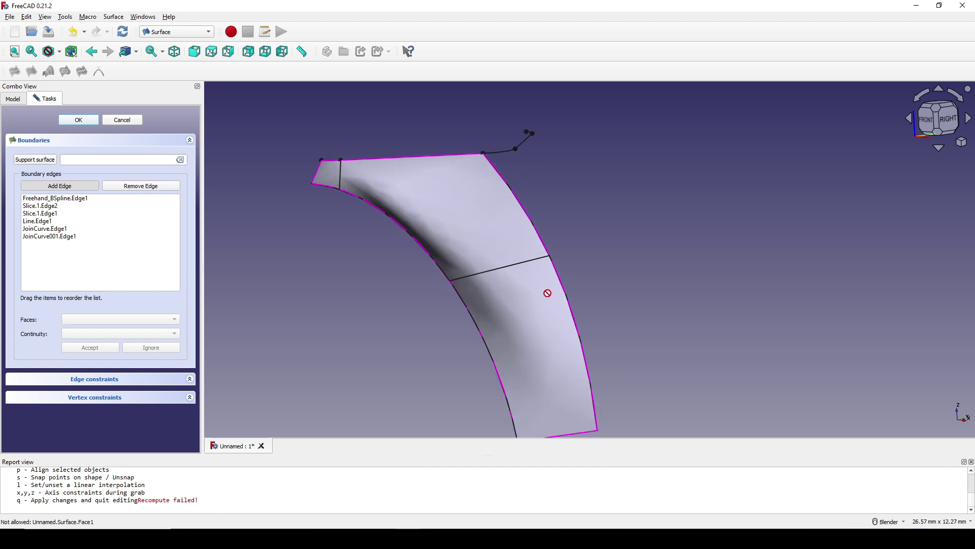
# Add Freehand_BSpline001 and Line001 as edge constraints and confirm the surface.
pyautogui.click(98, 388)
pyautogui.click(65, 349)
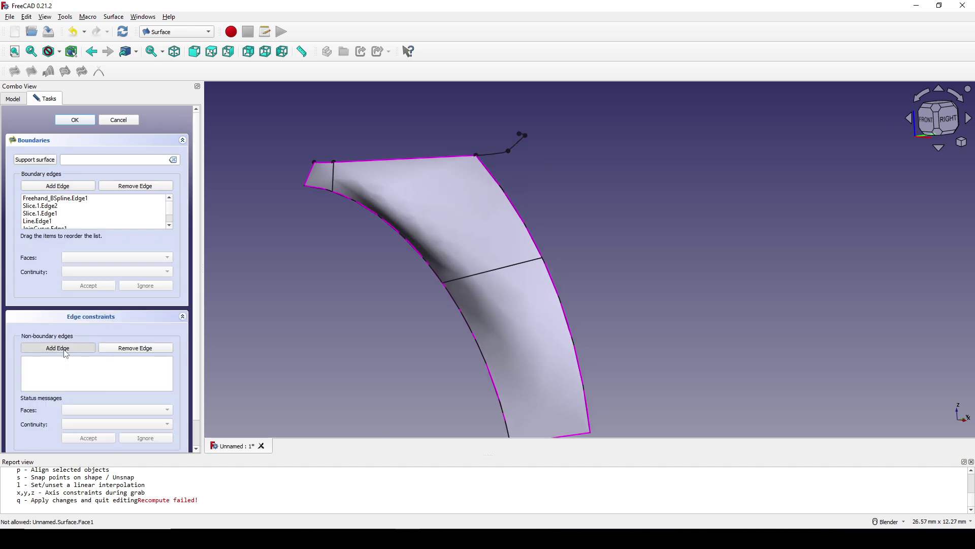
pyautogui.click(504, 267)
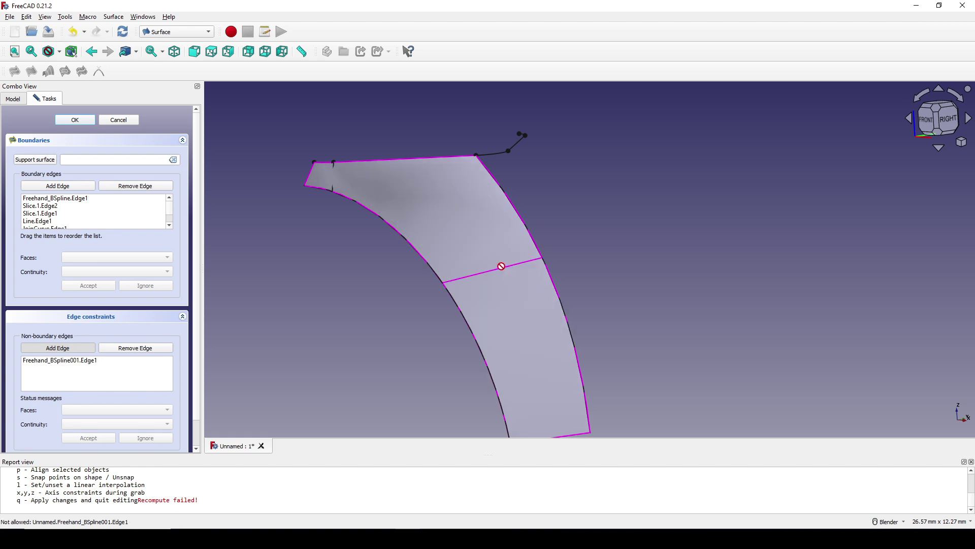
pyautogui.click(331, 189)
pyautogui.scroll(-2, 526, 275)
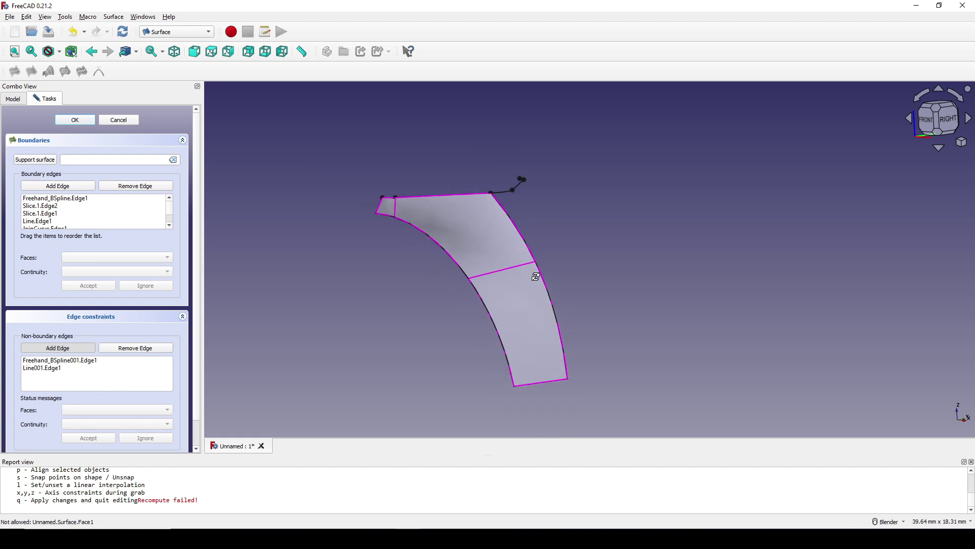
pyautogui.moveTo(536, 276)
pyautogui.mouseDown(button='middle')
pyautogui.moveTo(594, 275)
pyautogui.moveTo(541, 282)
pyautogui.mouseUp(button='middle')
pyautogui.moveTo(554, 304)
pyautogui.keyDown('shift'); pyautogui.mouseDown(button='middle')
pyautogui.moveTo(559, 312)
pyautogui.moveTo(568, 303)
pyautogui.mouseUp(button='middle'); pyautogui.keyUp('shift')
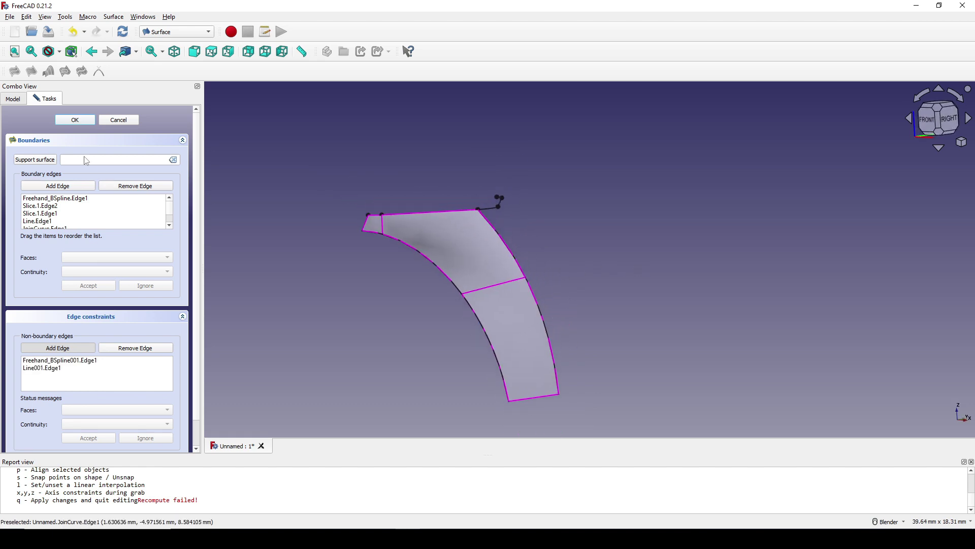
pyautogui.click(75, 120)
pyautogui.moveTo(584, 239)
pyautogui.mouseDown(button='middle')
pyautogui.moveTo(597, 237)
pyautogui.moveTo(493, 276)
pyautogui.moveTo(651, 320)
pyautogui.moveTo(584, 331)
pyautogui.moveTo(566, 302)
pyautogui.moveTo(589, 262)
pyautogui.mouseUp(button='middle')
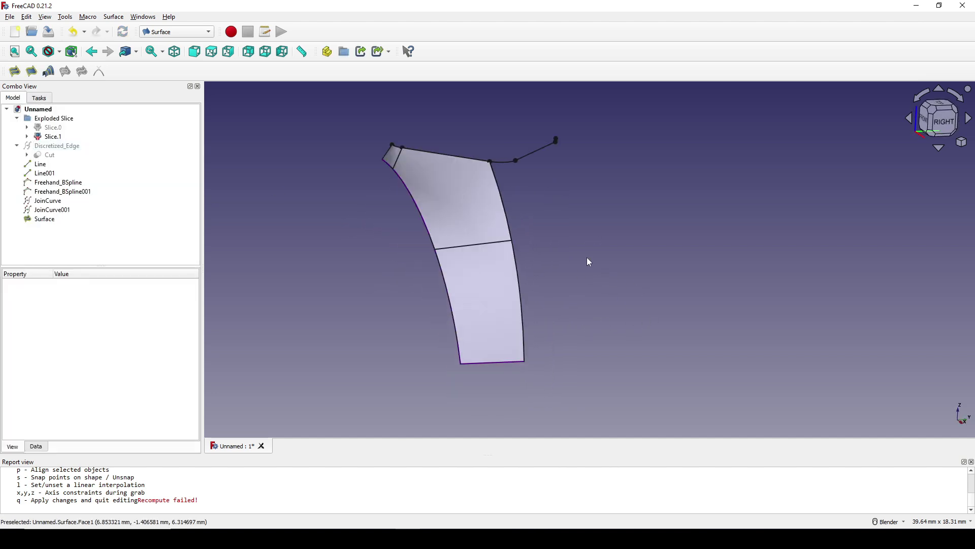
# Show the hidden Cut object again beneath the new surface.
pyautogui.click(43, 157)
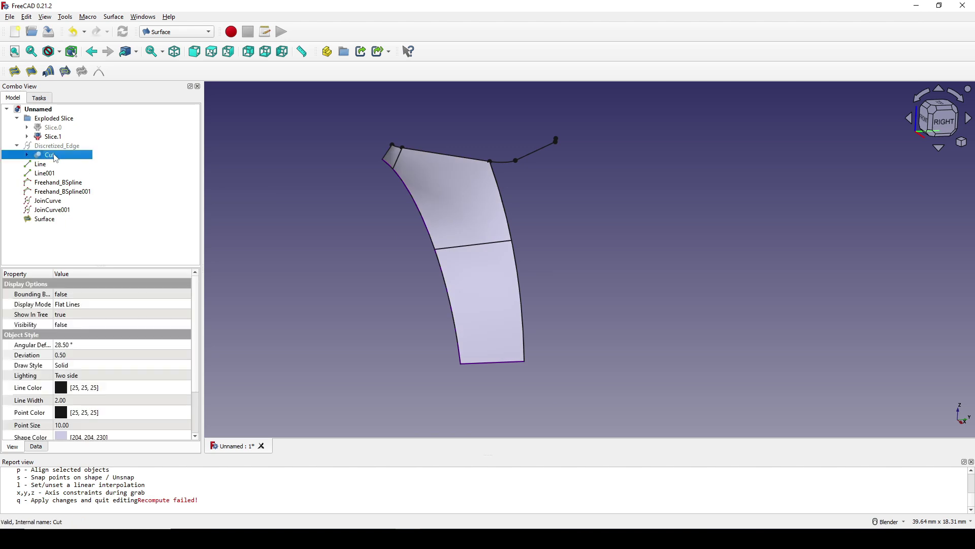
pyautogui.press('space')
pyautogui.moveTo(548, 252); pyautogui.dragTo(570, 292, button='middle')
pyautogui.click(586, 262)
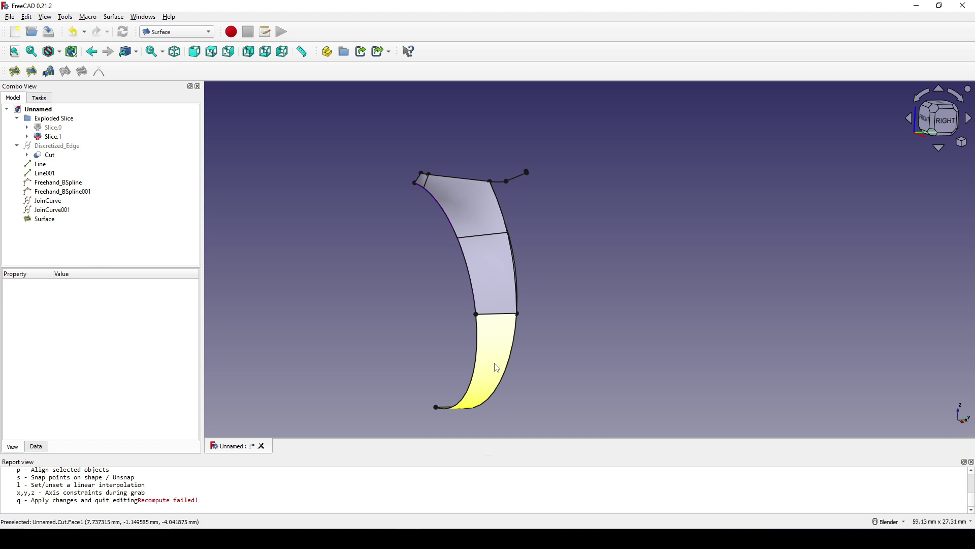
# In the Curves workbench, select the surface face together with the lower Cut face.
pyautogui.click(159, 32)
pyautogui.click(162, 187)
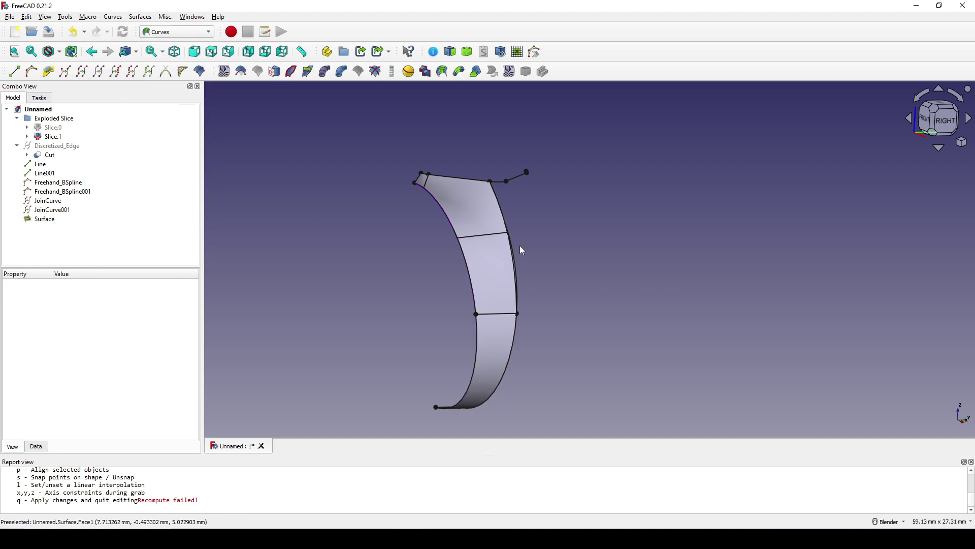
pyautogui.click(472, 203)
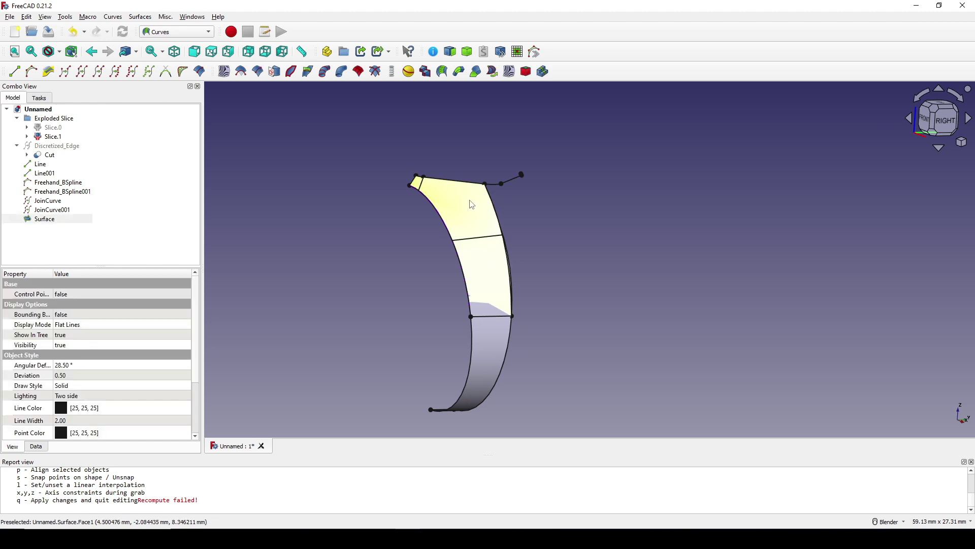
pyautogui.keyDown('ctrl'); pyautogui.click(490, 357); pyautogui.keyUp('ctrl')
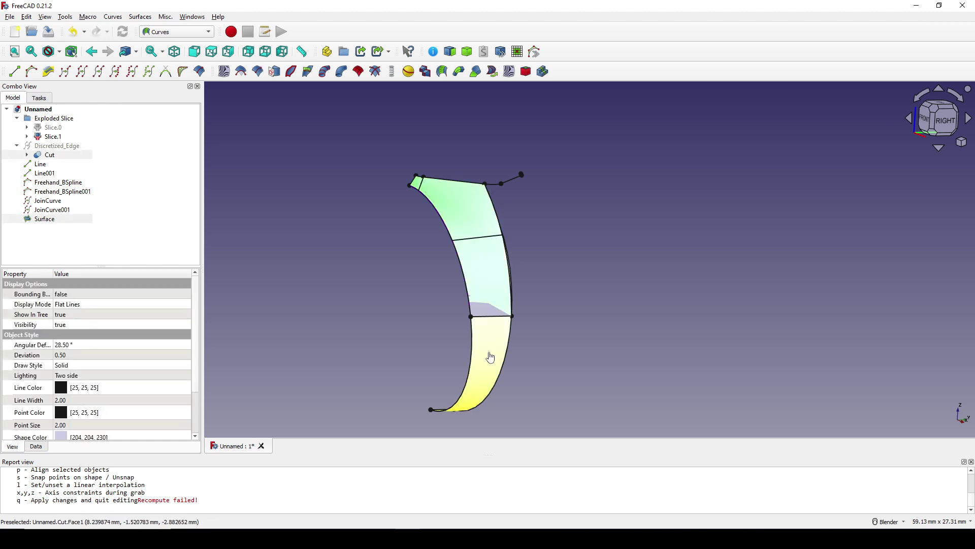
pyautogui.moveTo(502, 356); pyautogui.dragTo(569, 302, button='middle')
pyautogui.moveTo(566, 265); pyautogui.dragTo(551, 259, button='middle')
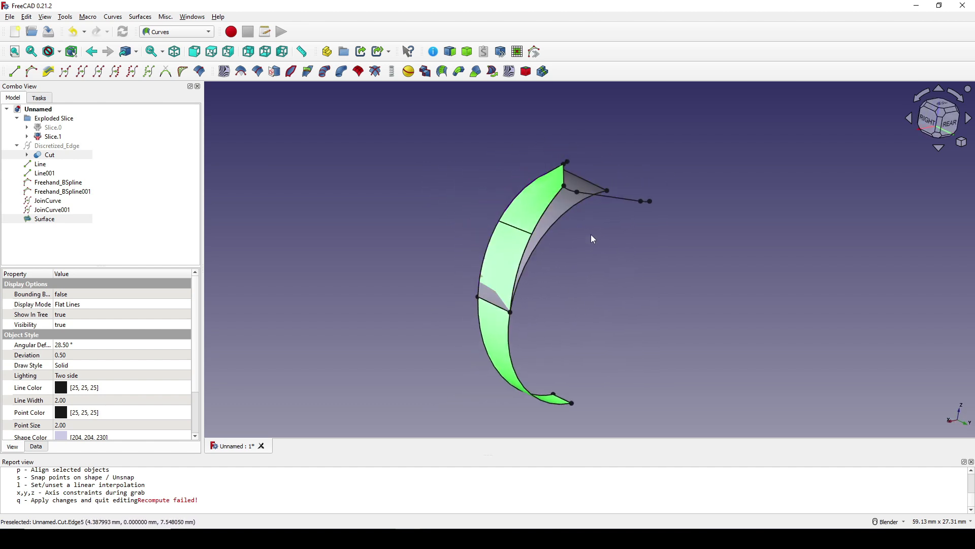
pyautogui.moveTo(517, 291); pyautogui.dragTo(488, 249, button='middle')
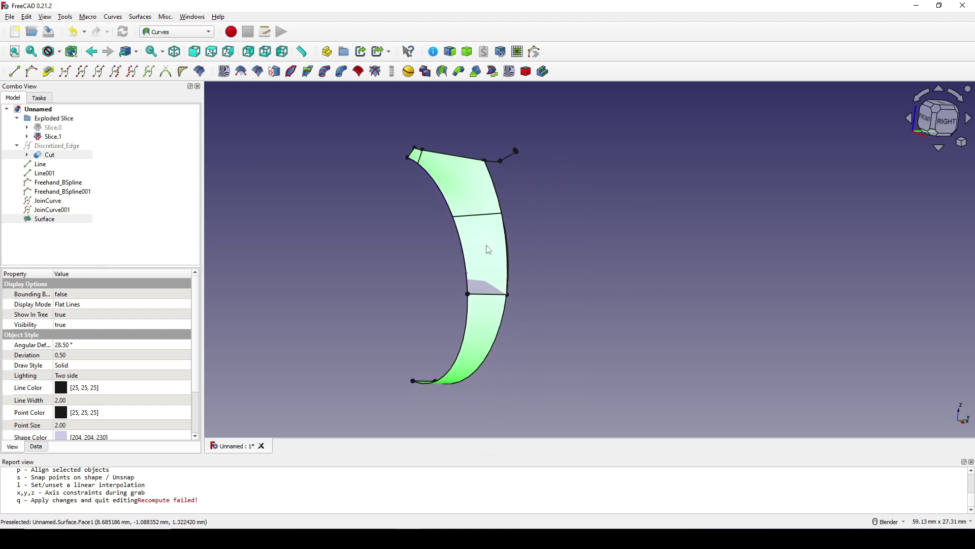
# Build a Parametric solid from the selected surface and Cut faces.
pyautogui.click(467, 51)
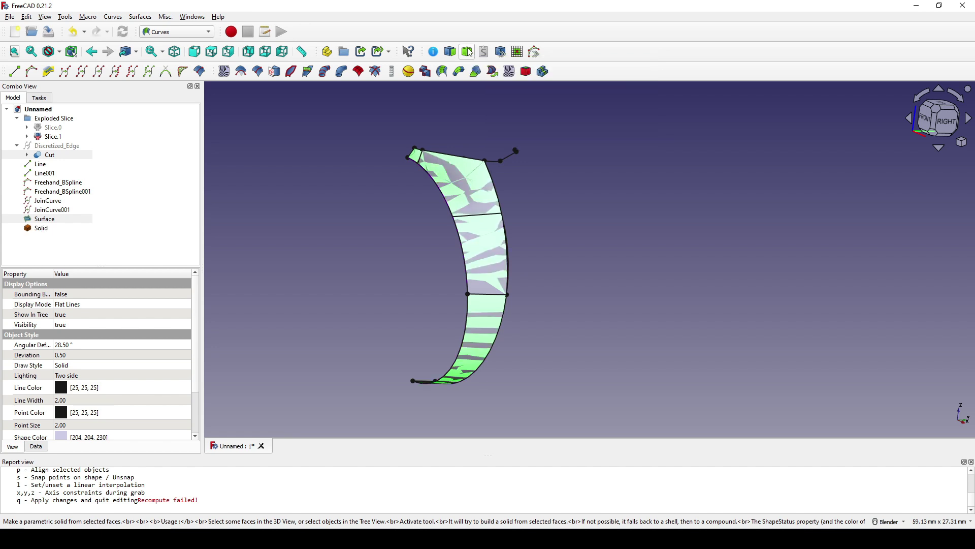
pyautogui.click(40, 229)
pyautogui.scroll(-1, 481, 259)
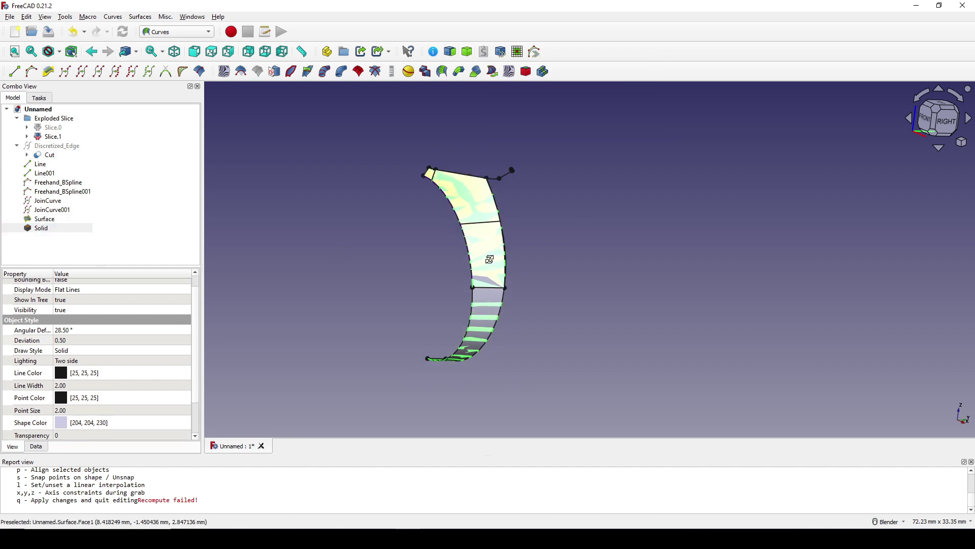
pyautogui.moveTo(488, 259); pyautogui.dragTo(491, 265, button='middle')
pyautogui.click(560, 254)
# Hide every object with a Shift+B box selection, then show only the new Solid.
pyautogui.hotkey('shift', 'b')
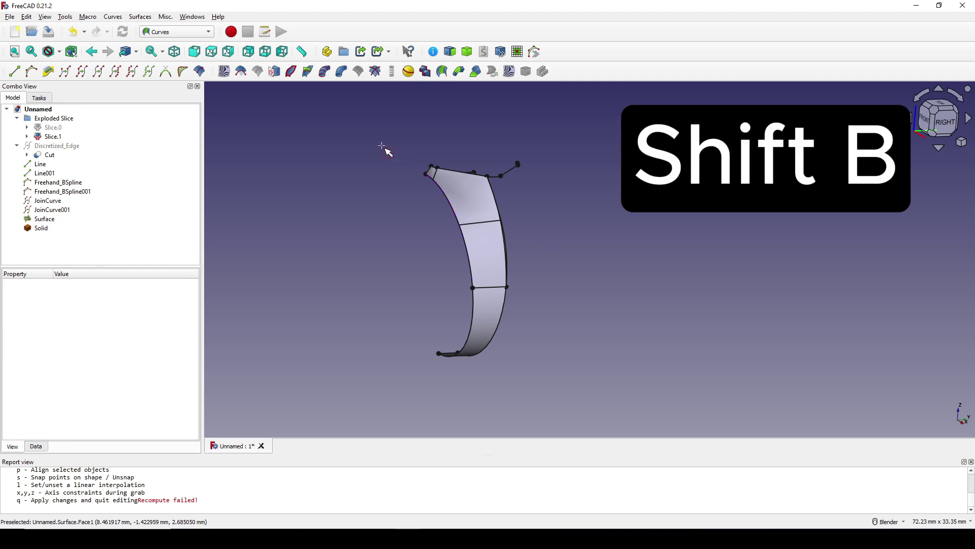
pyautogui.moveTo(355, 128); pyautogui.dragTo(656, 387)
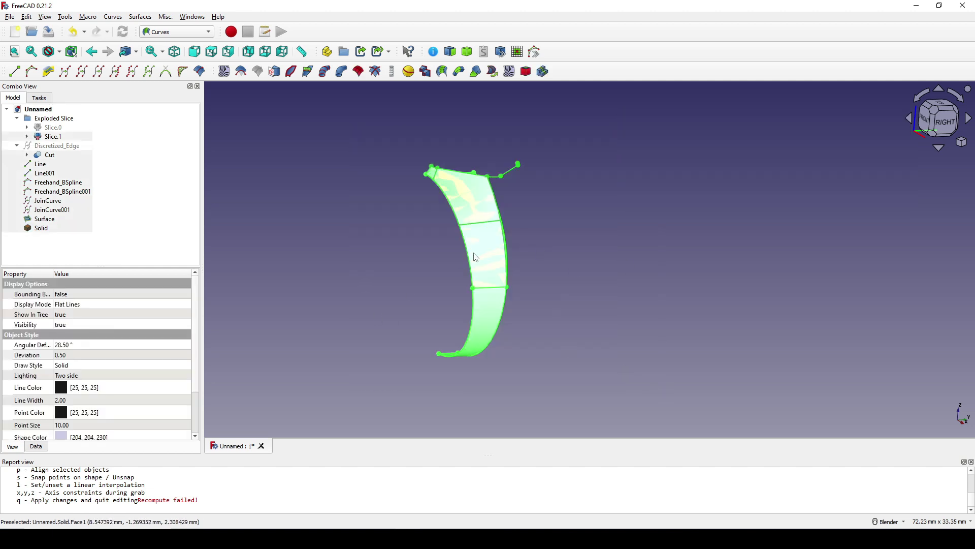
pyautogui.press('space')
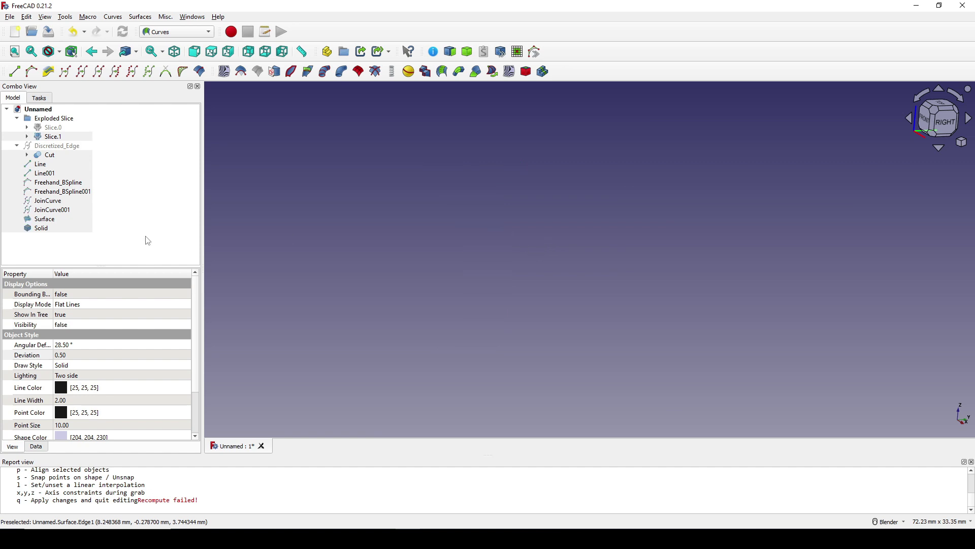
pyautogui.click(41, 230)
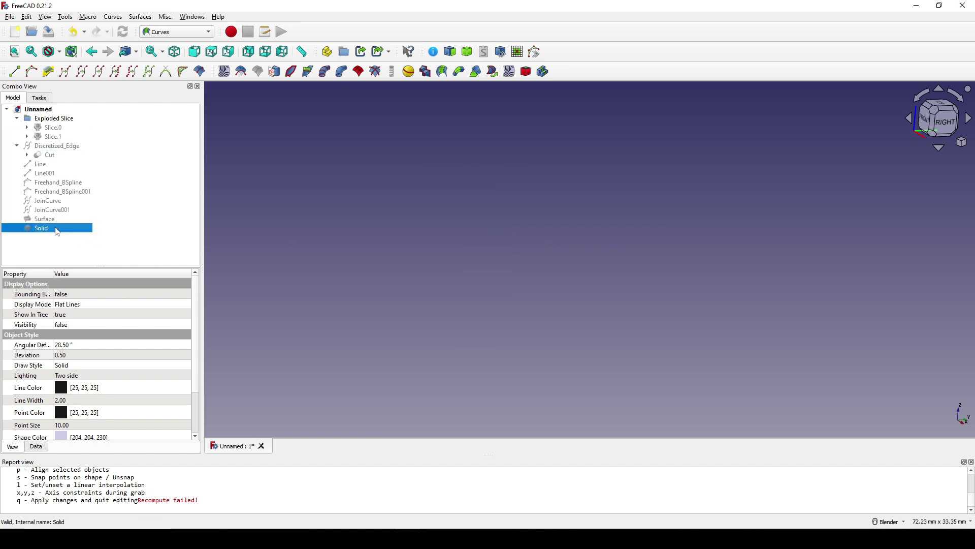
pyautogui.press('space')
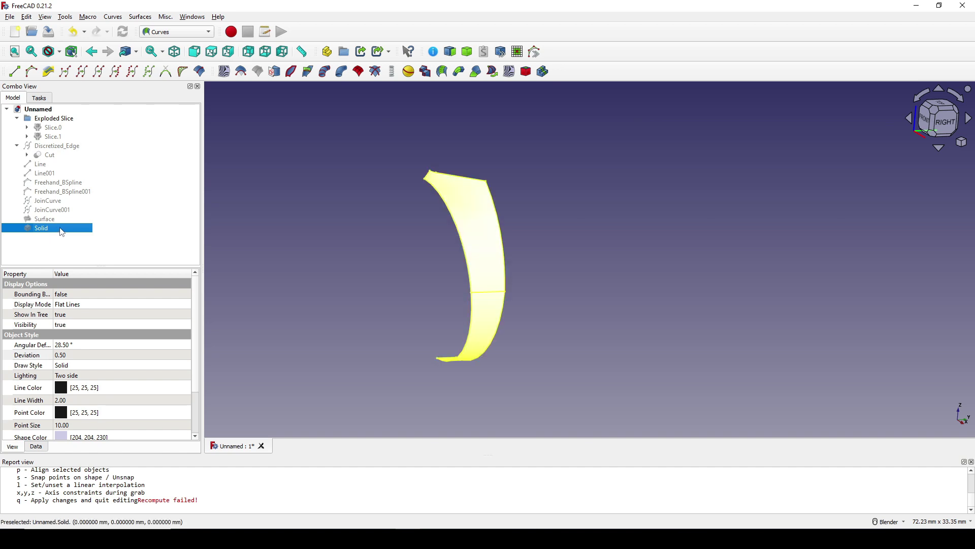
pyautogui.click(511, 272)
pyautogui.moveTo(467, 268); pyautogui.dragTo(595, 323, button='middle')
pyautogui.click(40, 228)
pyautogui.moveTo(343, 255); pyautogui.dragTo(490, 262, button='middle')
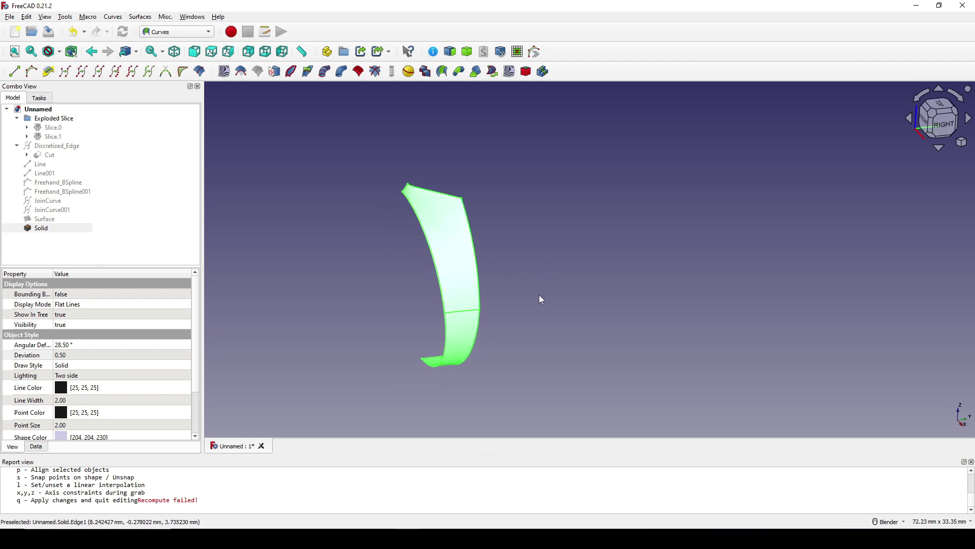
pyautogui.moveTo(540, 299); pyautogui.dragTo(533, 354, button='middle')
pyautogui.click(180, 33)
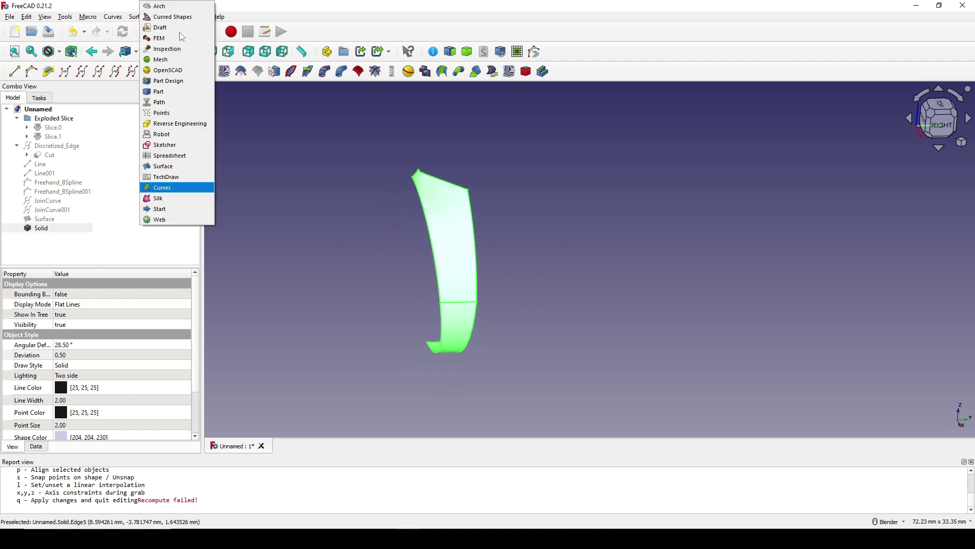
# Start a Part Mirroring of the shape with XZ plane as the mirror plane.
pyautogui.click(171, 91)
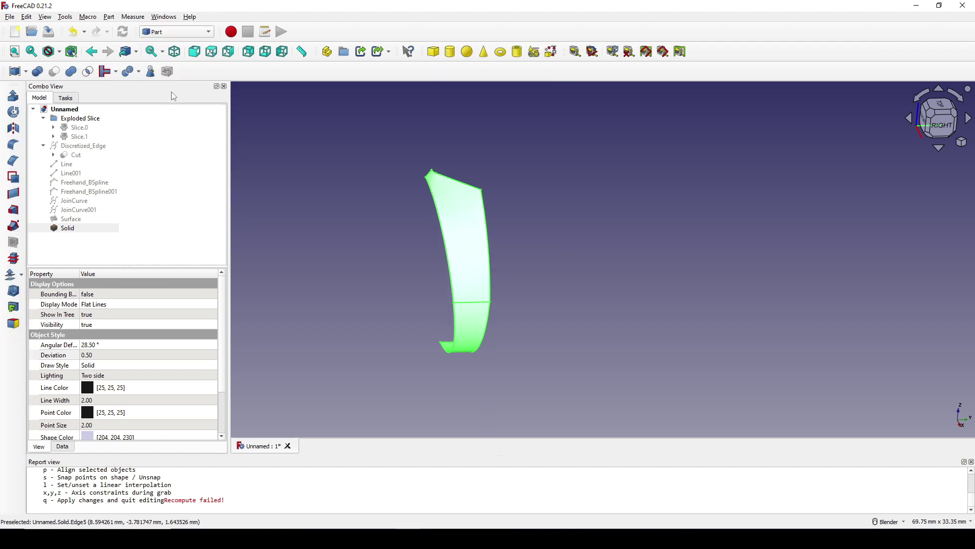
pyautogui.click(13, 128)
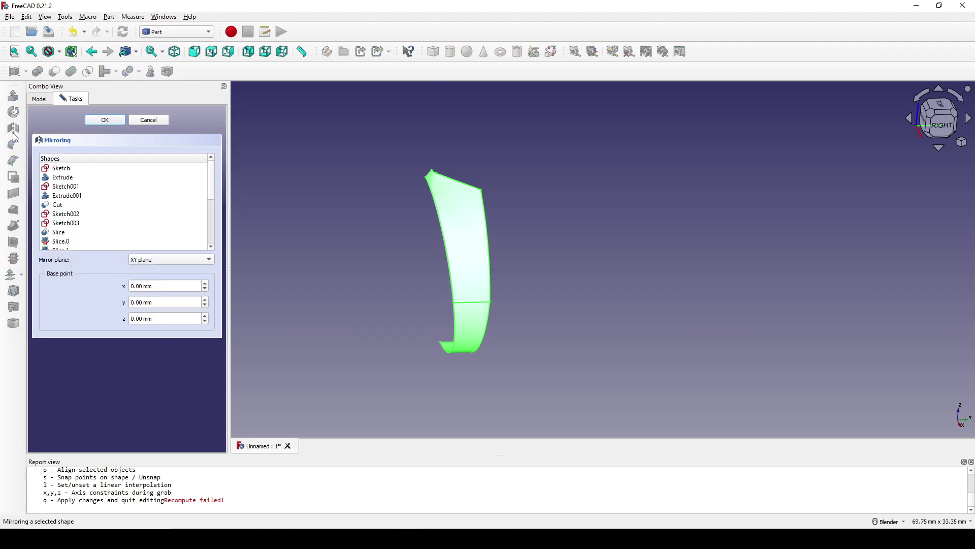
pyautogui.moveTo(404, 251); pyautogui.dragTo(497, 285, button='middle')
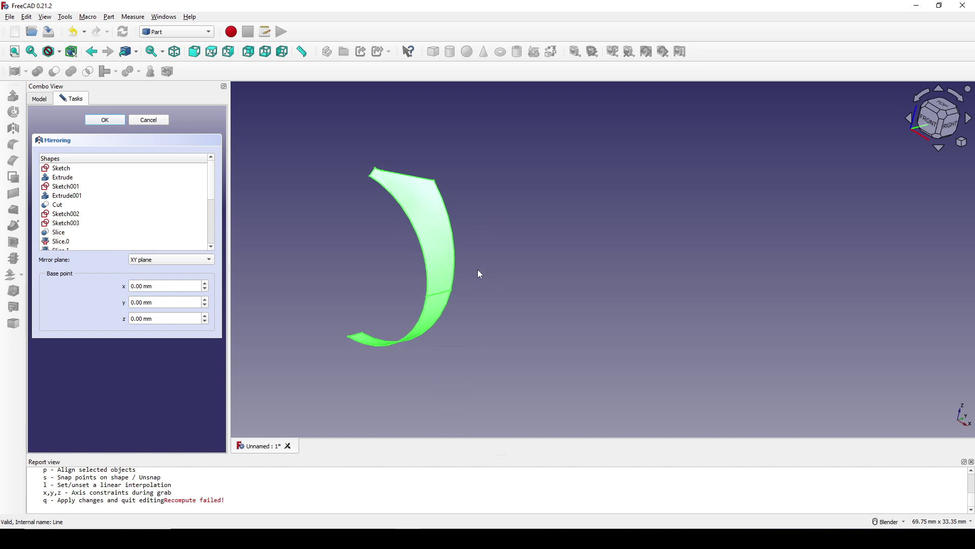
pyautogui.click(158, 258)
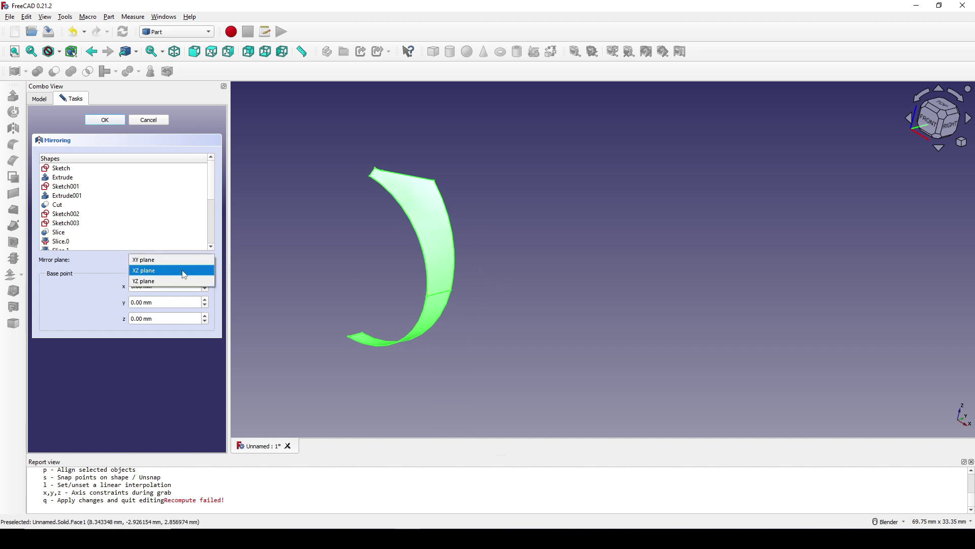
pyautogui.click(184, 272)
pyautogui.keyDown('shift'); pyautogui.moveTo(412, 273); pyautogui.dragTo(440, 277, button='middle'); pyautogui.keyUp('shift')
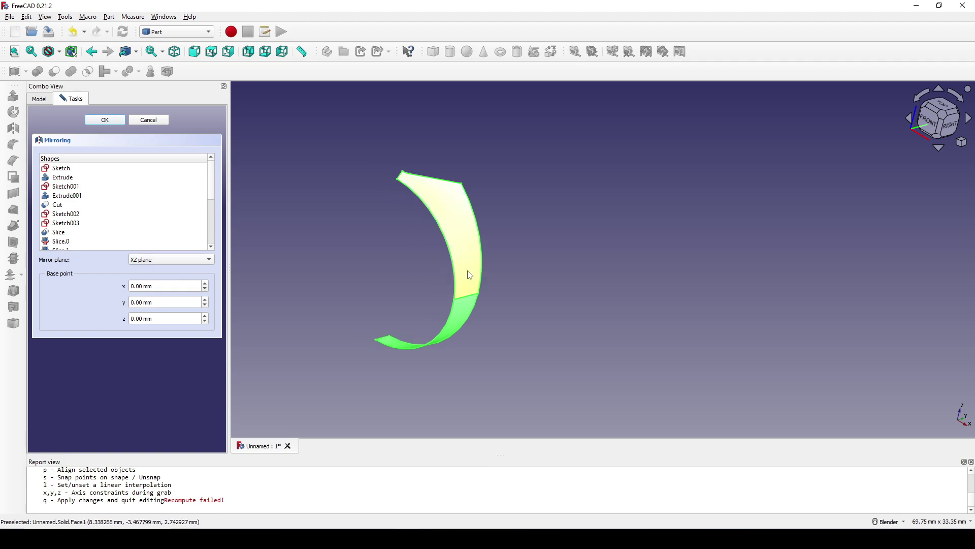
pyautogui.press('Print')
pyautogui.moveTo(807, 67); pyautogui.dragTo(974, 188)
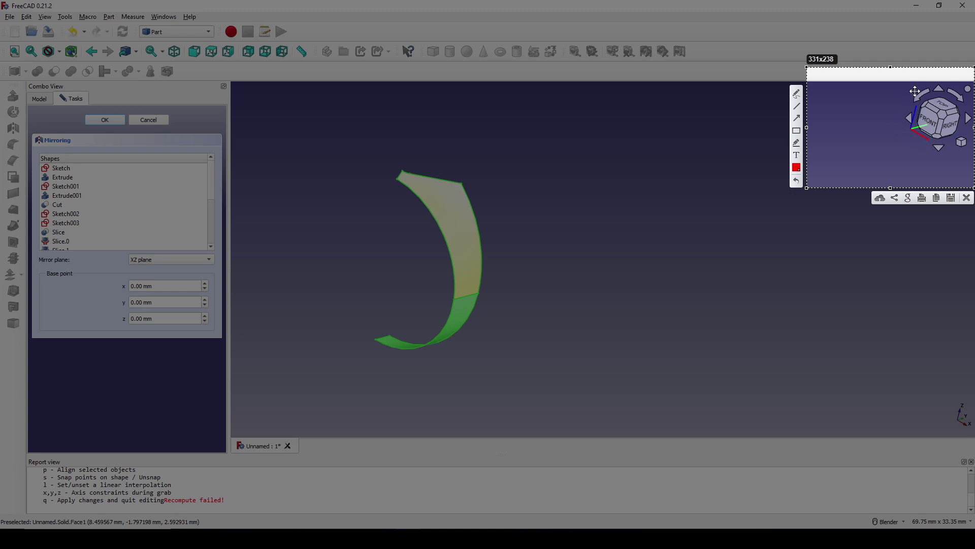
# Mirror the curved band piece across the XZ plane.
pyautogui.click(966, 199)
pyautogui.moveTo(529, 247); pyautogui.dragTo(526, 247, button='middle')
pyautogui.click(161, 260)
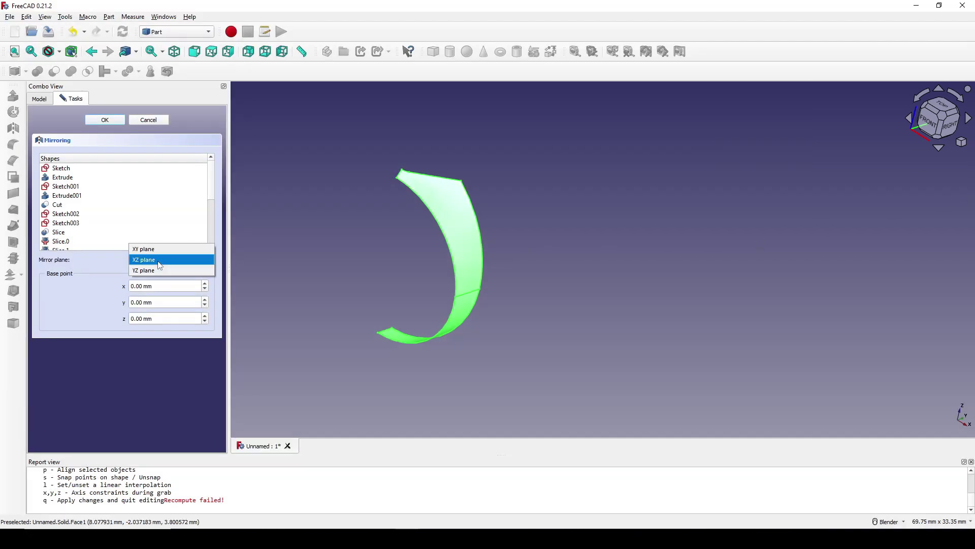
pyautogui.click(150, 263)
pyautogui.click(111, 121)
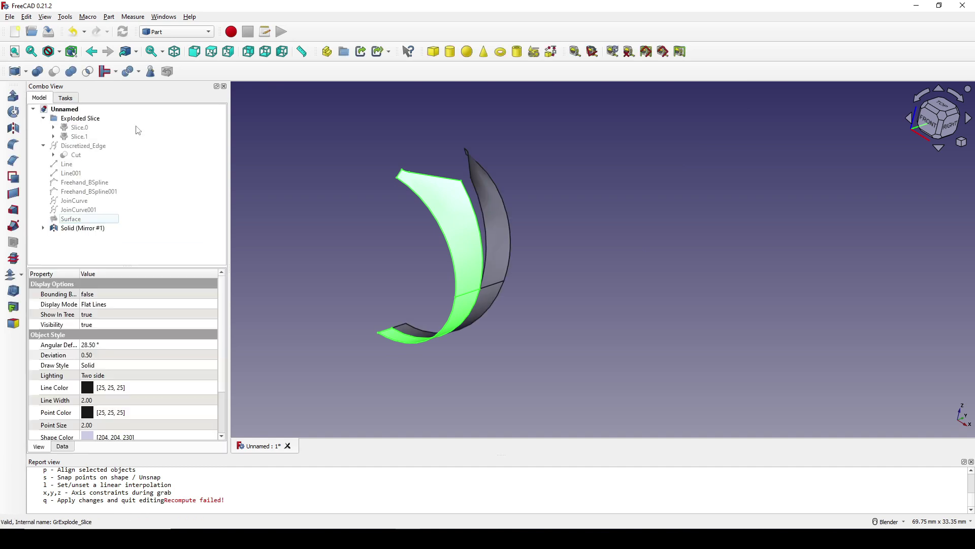
pyautogui.moveTo(546, 247); pyautogui.dragTo(572, 248, button='middle')
# Show Slice.1 again beside the two mirrored halves.
pyautogui.click(632, 237)
pyautogui.scroll(3, 633, 233)
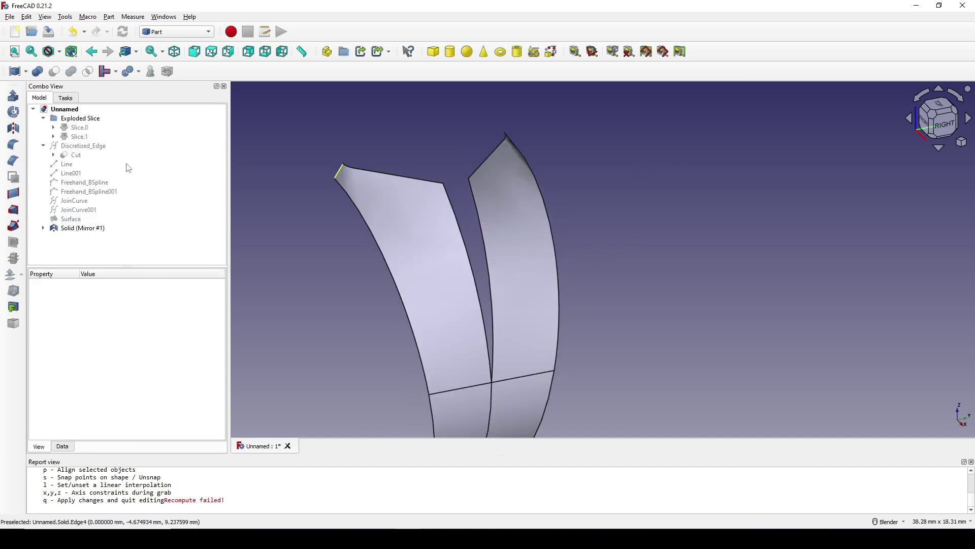
pyautogui.click(80, 137)
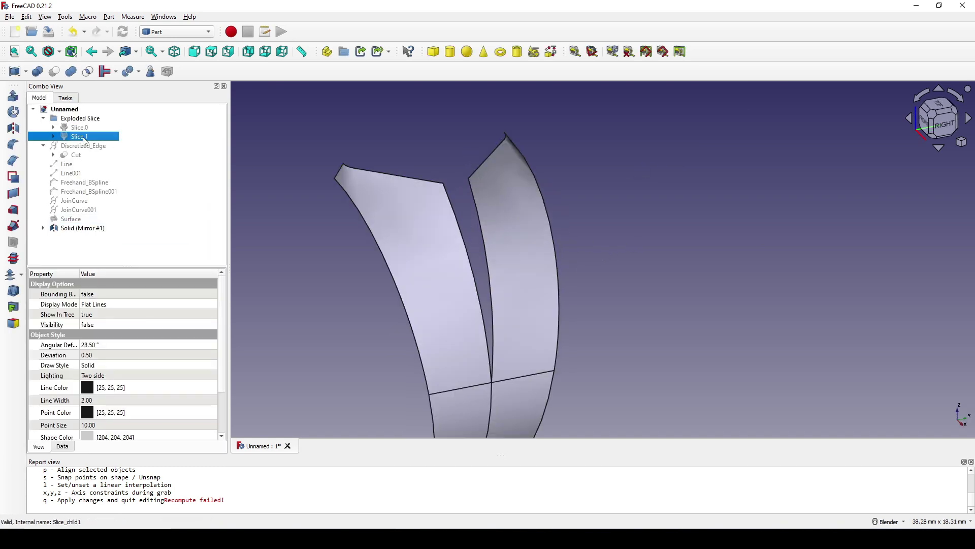
pyautogui.press('space')
pyautogui.moveTo(571, 204)
pyautogui.mouseDown(button='middle')
pyautogui.moveTo(616, 209)
pyautogui.moveTo(577, 218)
pyautogui.mouseUp(button='middle')
pyautogui.click(179, 32)
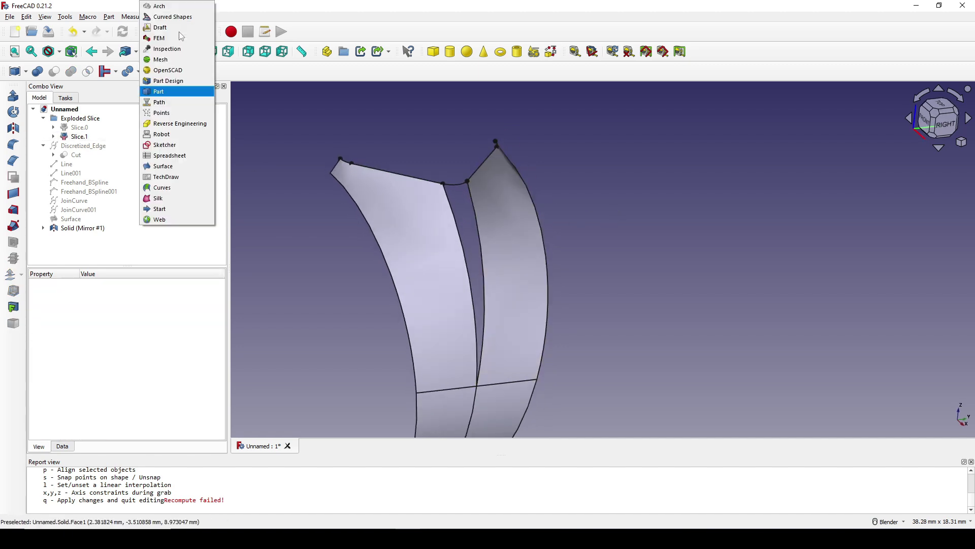
# Start a surface filling with edges Solid.Edge1, Slice.1.Edge3 and Solid (Mirror #1).Edge1 as boundaries.
pyautogui.click(177, 168)
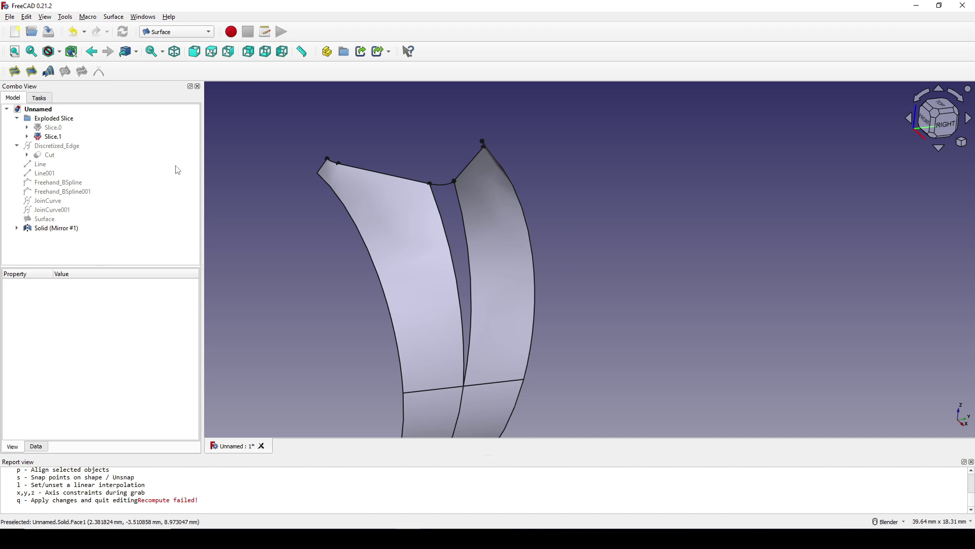
pyautogui.click(15, 72)
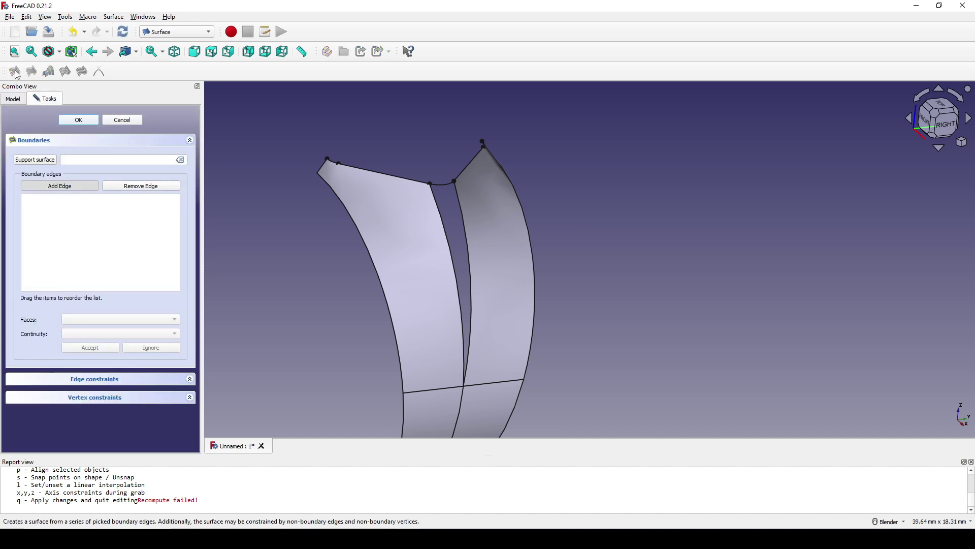
pyautogui.click(443, 222)
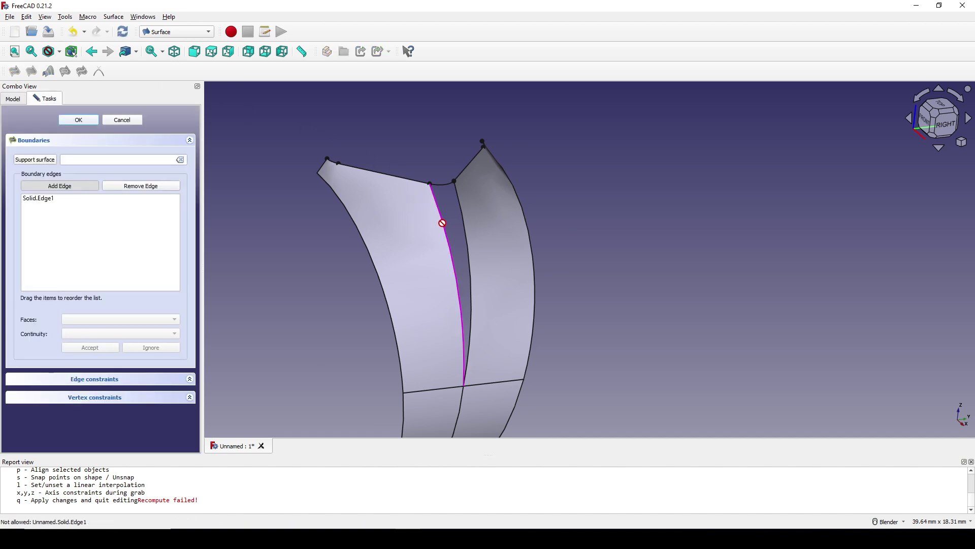
pyautogui.click(444, 184)
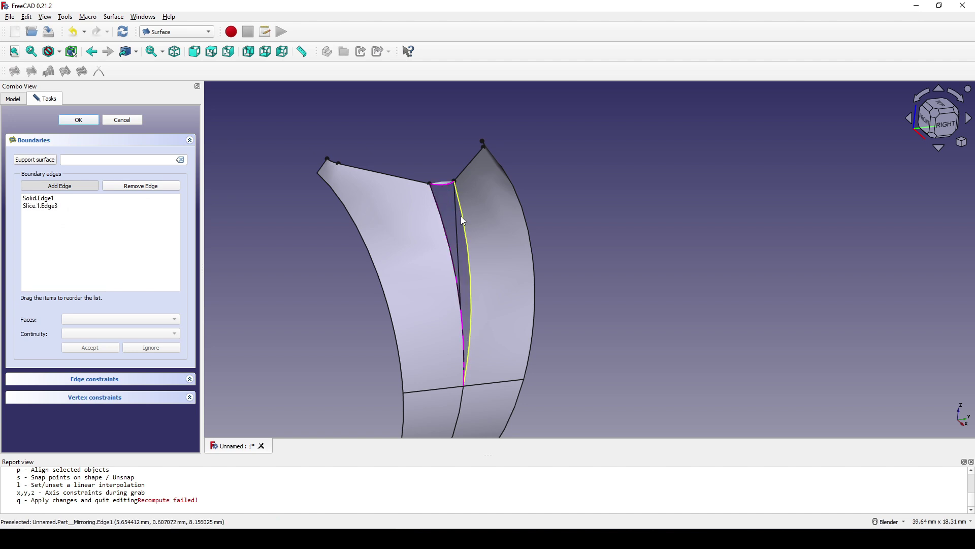
pyautogui.click(462, 215)
pyautogui.moveTo(484, 230); pyautogui.dragTo(547, 271, button='middle')
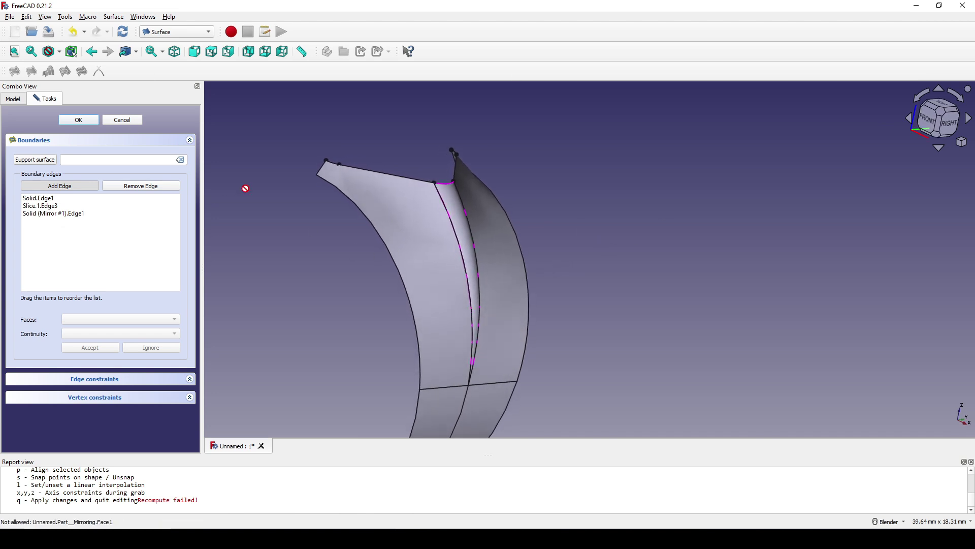
# Finish Surface001, bridging the gap between the band and its mirror.
pyautogui.click(85, 120)
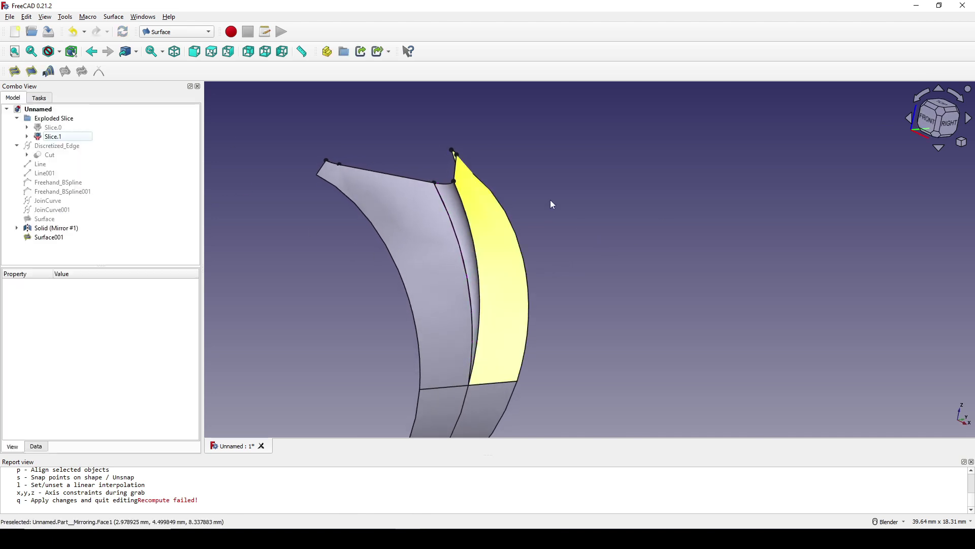
pyautogui.moveTo(561, 236); pyautogui.dragTo(483, 255, button='middle')
pyautogui.click(496, 254)
pyautogui.scroll(2, 496, 255)
# Select the band face, Surface001 and the mirrored piece, then switch to the Part workbench.
pyautogui.click(497, 255)
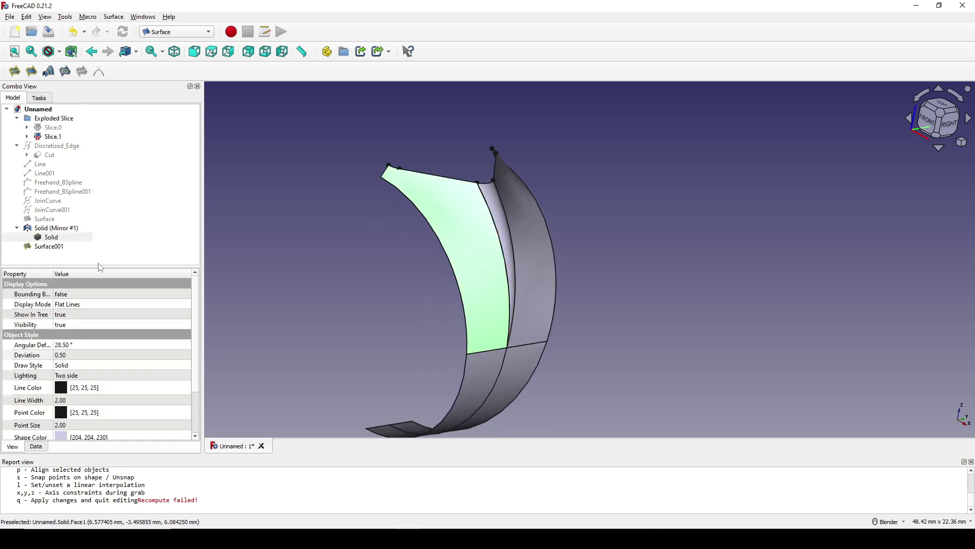
pyautogui.keyDown('ctrl'); pyautogui.click(504, 217); pyautogui.keyUp('ctrl')
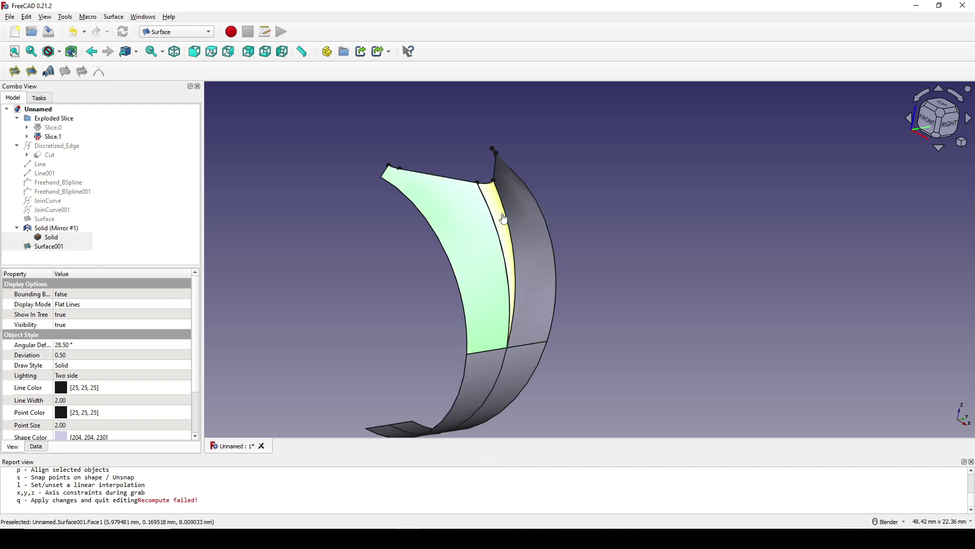
pyautogui.keyDown('ctrl'); pyautogui.click(517, 217); pyautogui.keyUp('ctrl')
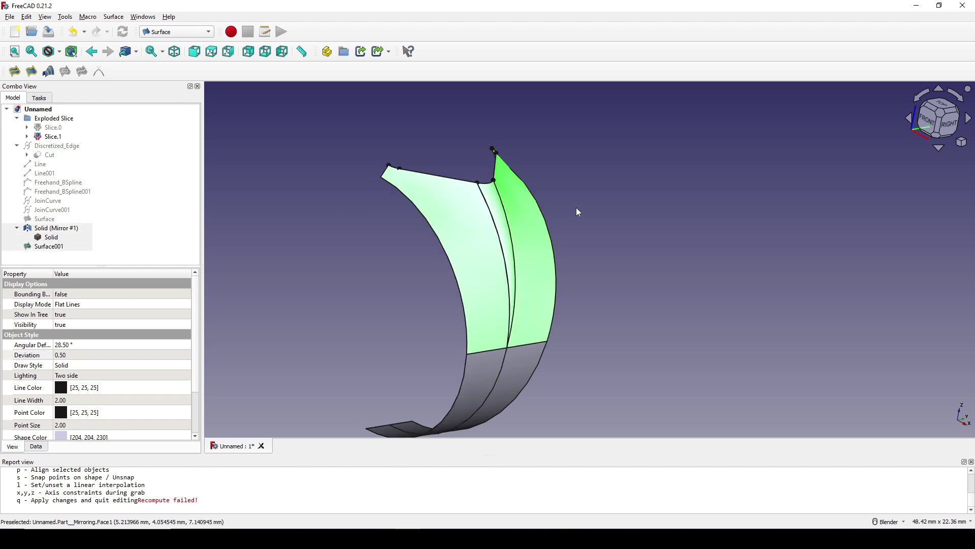
pyautogui.click(181, 32)
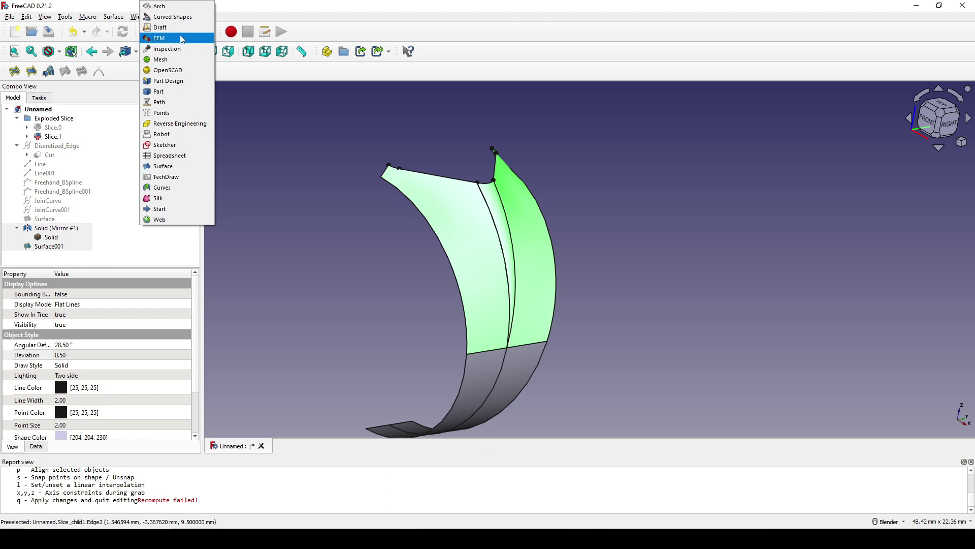
pyautogui.click(166, 92)
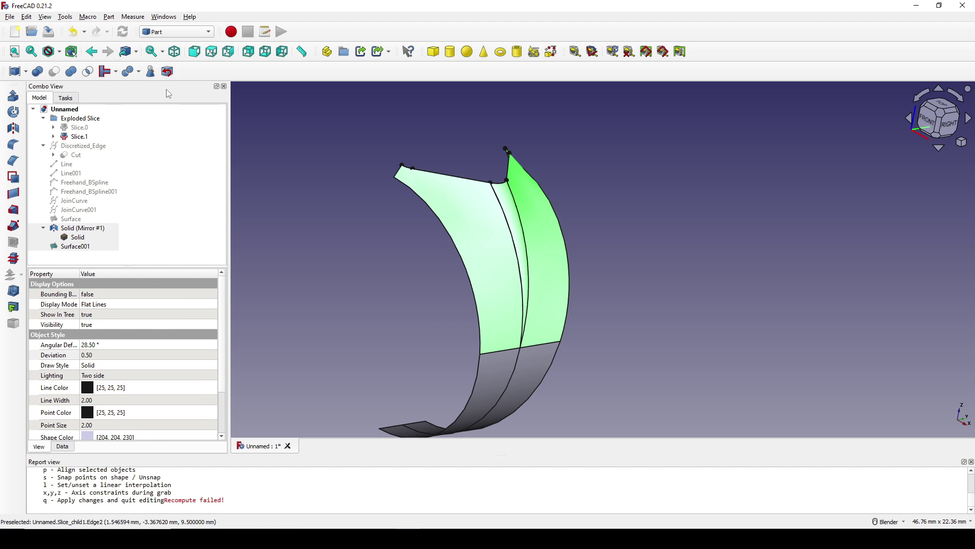
# Mirror the band, Surface001 and mirrored piece across the YZ plane to close the ring.
pyautogui.click(13, 128)
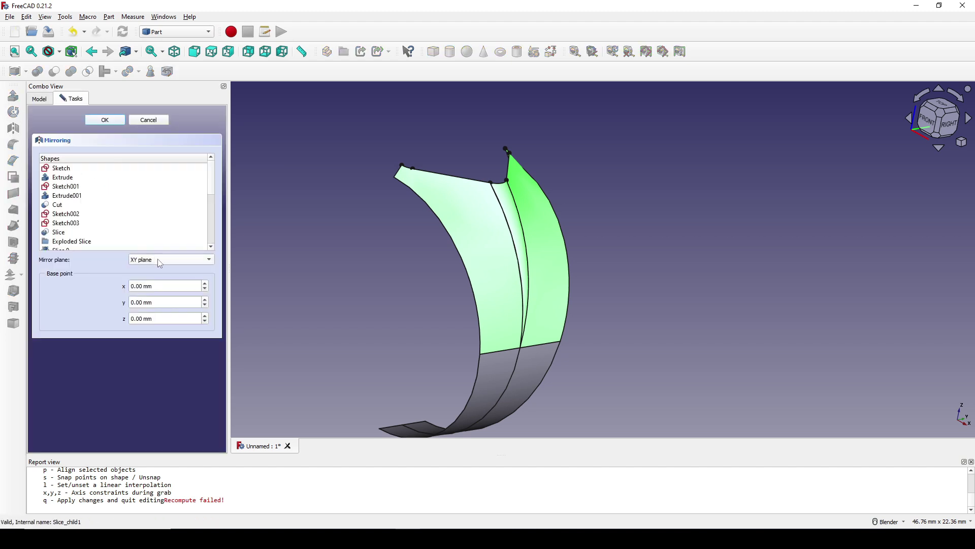
pyautogui.click(160, 263)
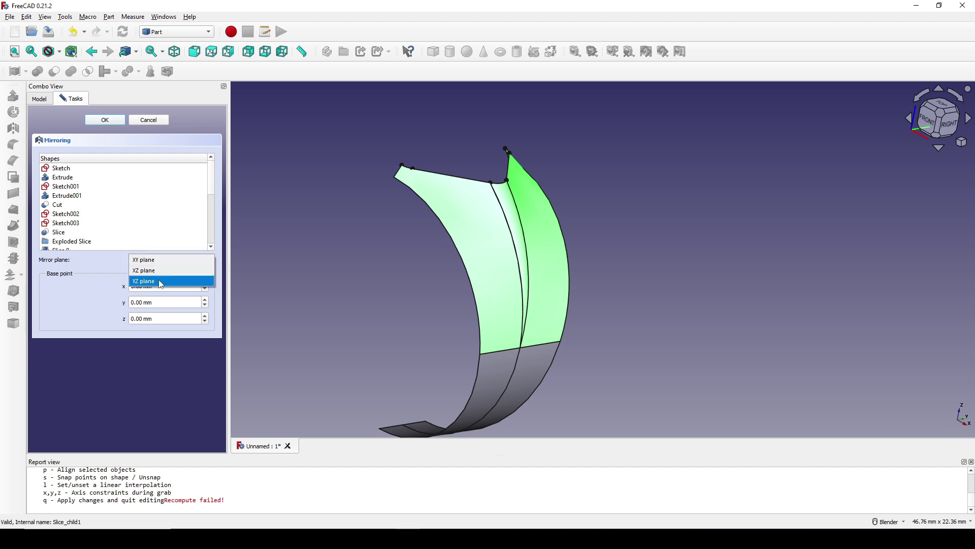
pyautogui.click(160, 281)
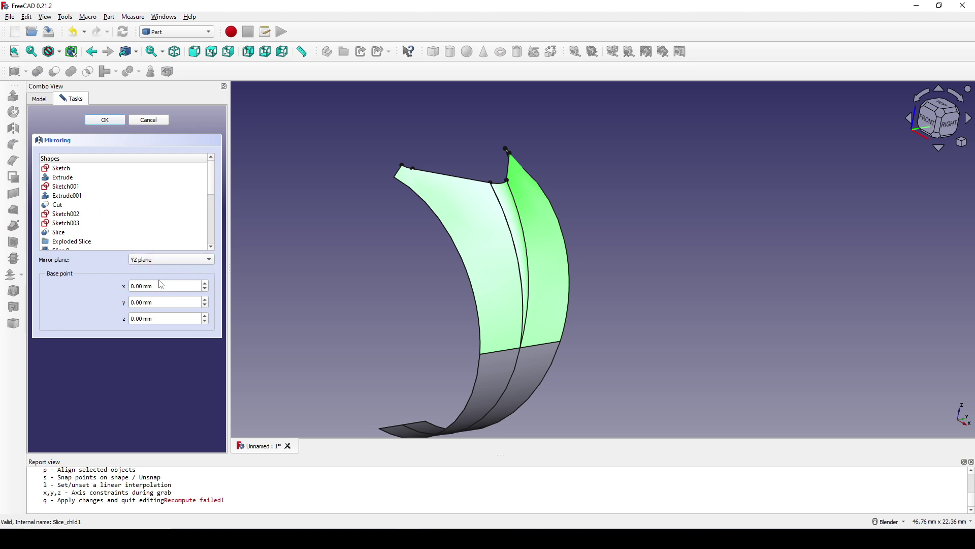
pyautogui.click(111, 121)
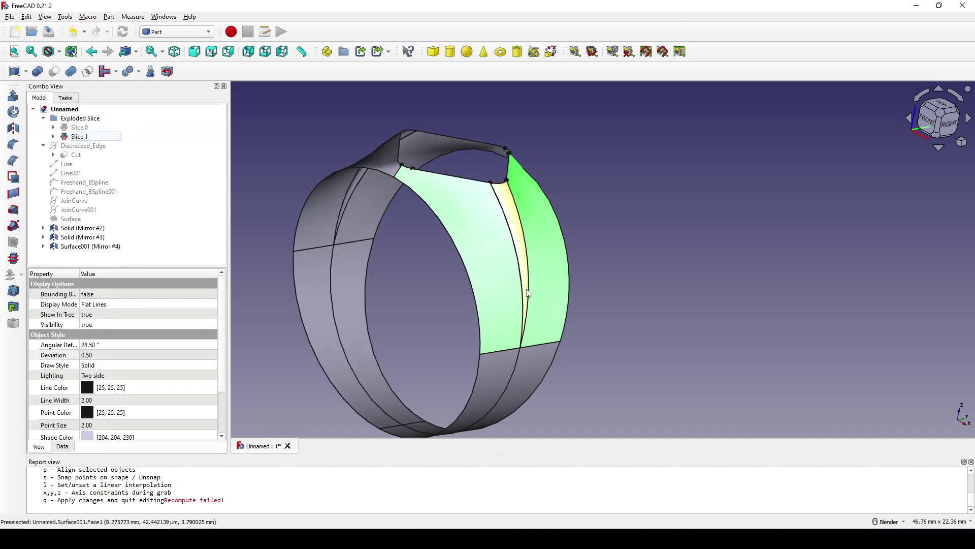
# Hide the Slice.1 outline.
pyautogui.scroll(-2, 527, 290)
pyautogui.moveTo(542, 286); pyautogui.dragTo(563, 261, button='middle')
pyautogui.click(586, 222)
pyautogui.moveTo(587, 222); pyautogui.dragTo(567, 253, button='middle')
pyautogui.scroll(1, 568, 237)
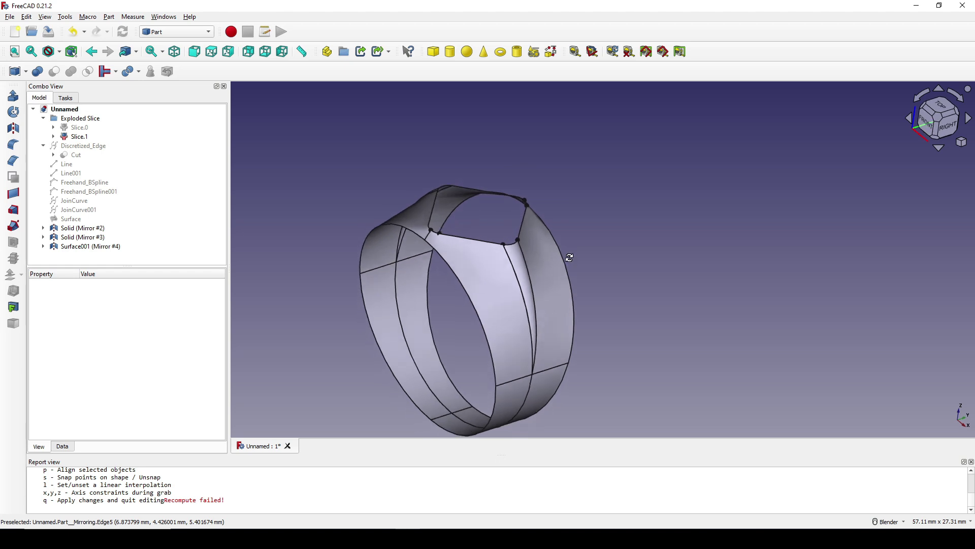
pyautogui.click(80, 137)
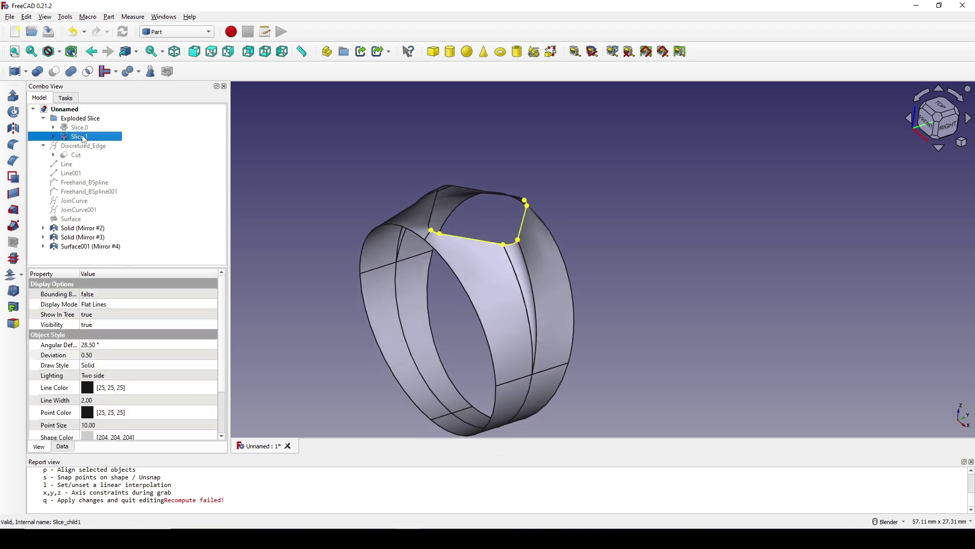
pyautogui.press('space')
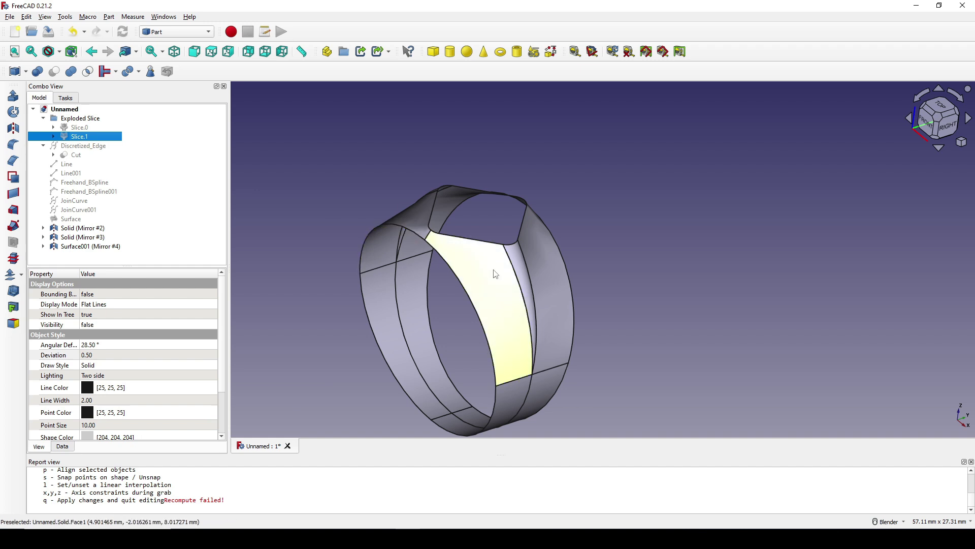
# Centre the ring's rounded-square top opening in view and switch to the Surface workbench.
pyautogui.moveTo(492, 270); pyautogui.dragTo(493, 268, button='middle')
pyautogui.scroll(1, 493, 268)
pyautogui.moveTo(510, 225); pyautogui.dragTo(457, 315, button='middle')
pyautogui.scroll(2, 492, 265)
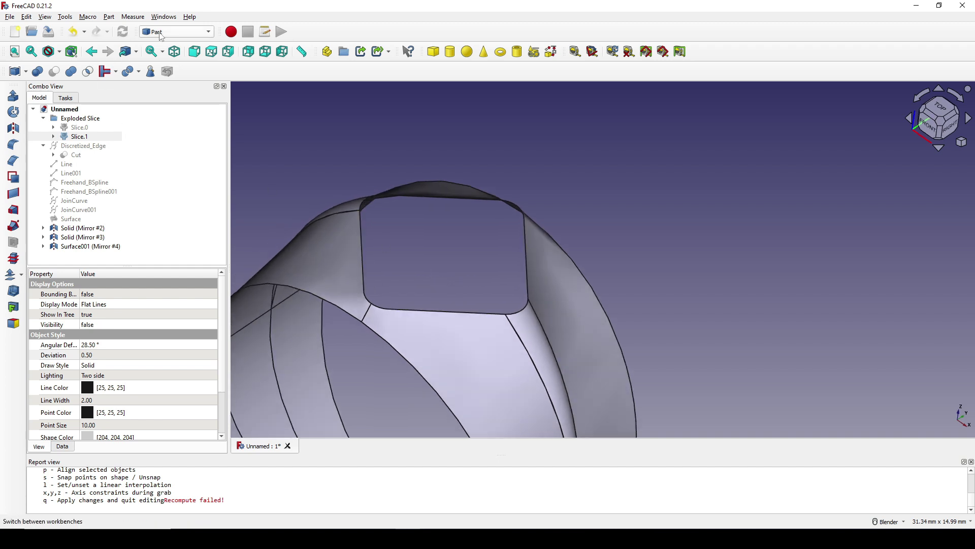
pyautogui.click(177, 31)
pyautogui.click(172, 166)
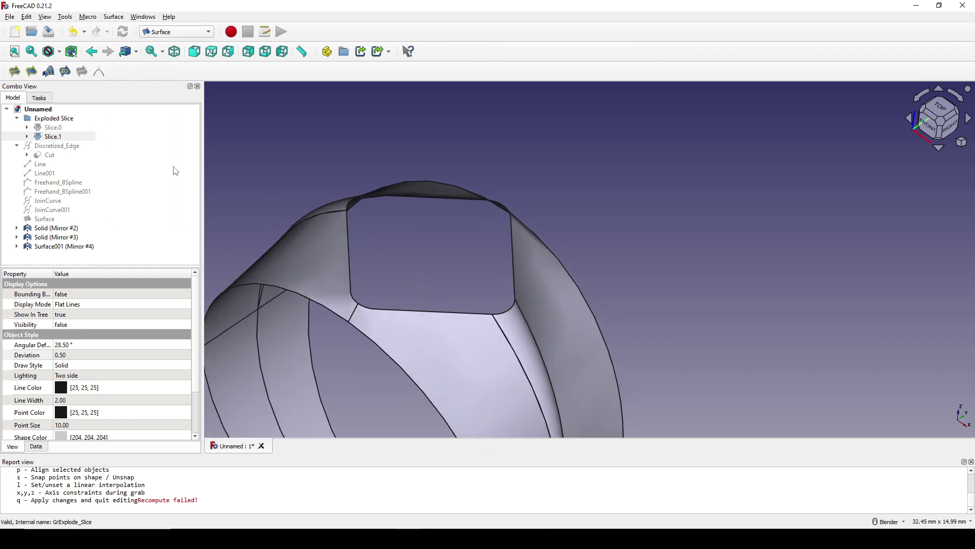
# Start a surface filling with the opening's bottom, corner, right and top-right edges as boundaries.
pyautogui.click(15, 71)
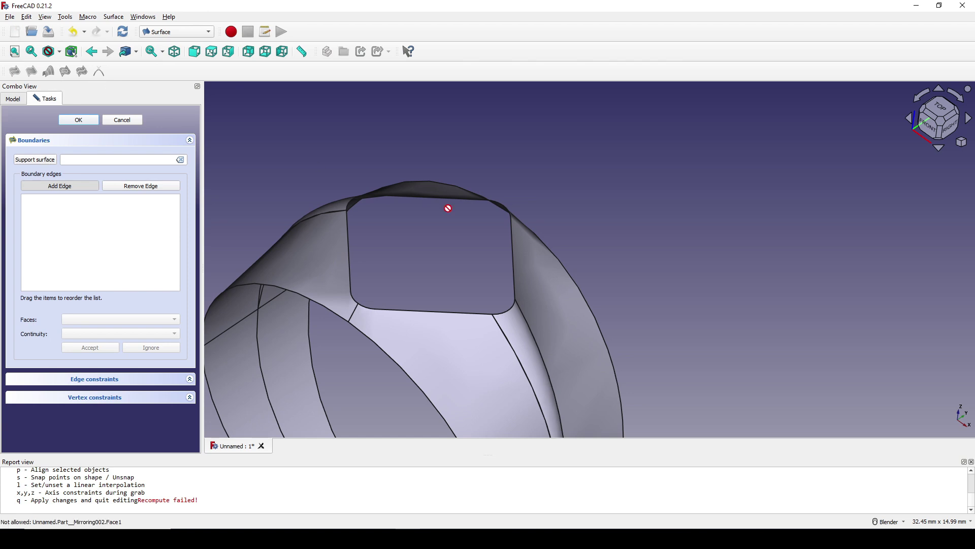
pyautogui.moveTo(446, 207); pyautogui.dragTo(455, 331, button='middle')
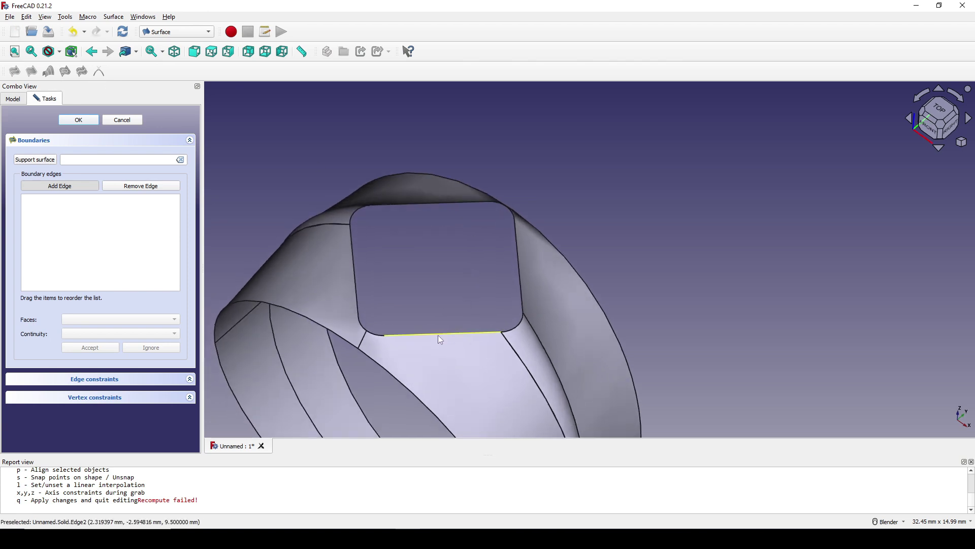
pyautogui.click(440, 335)
pyautogui.click(515, 327)
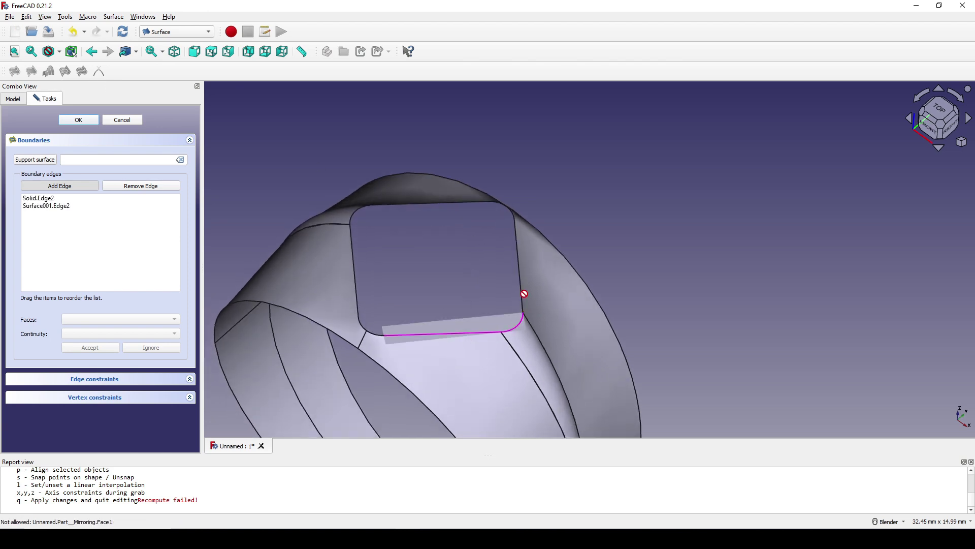
pyautogui.click(523, 292)
pyautogui.moveTo(529, 261); pyautogui.dragTo(538, 230, button='middle')
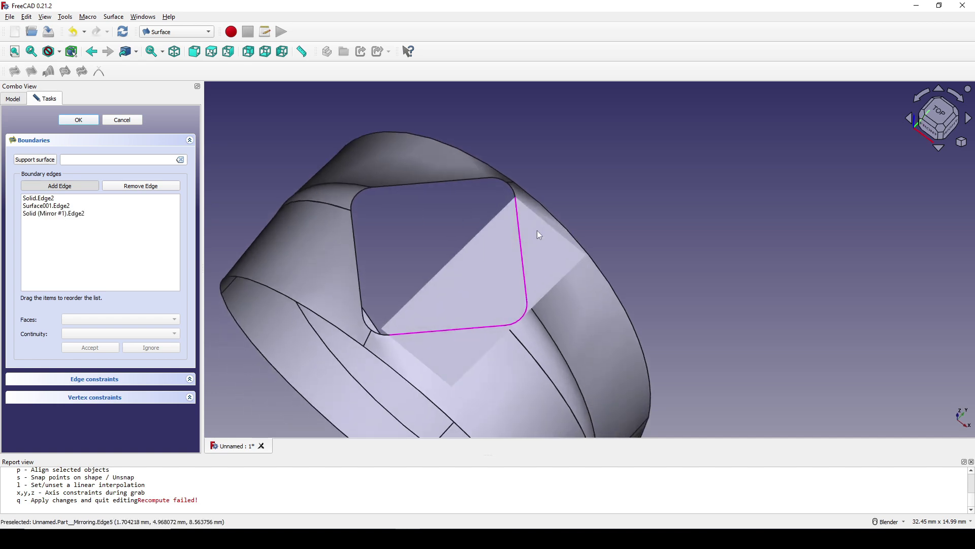
pyautogui.click(511, 192)
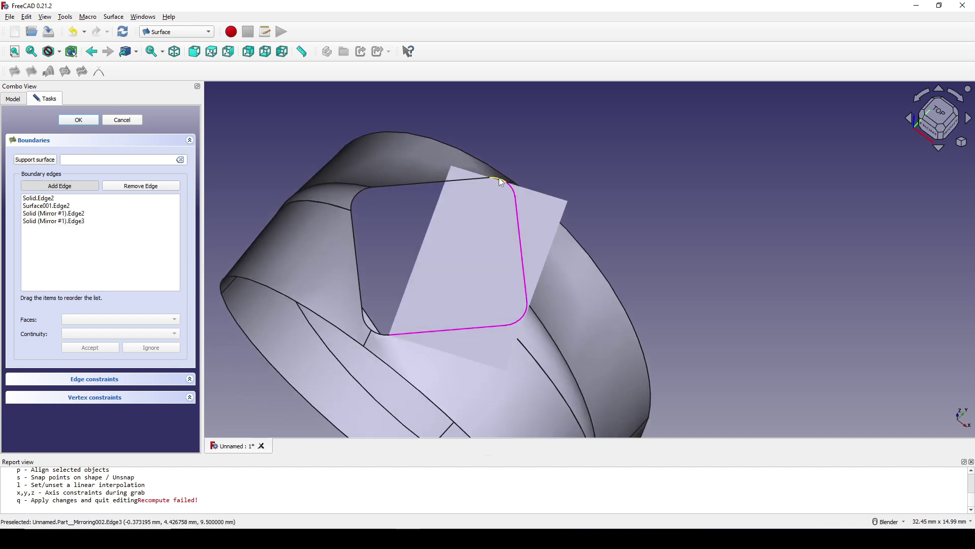
pyautogui.click(498, 178)
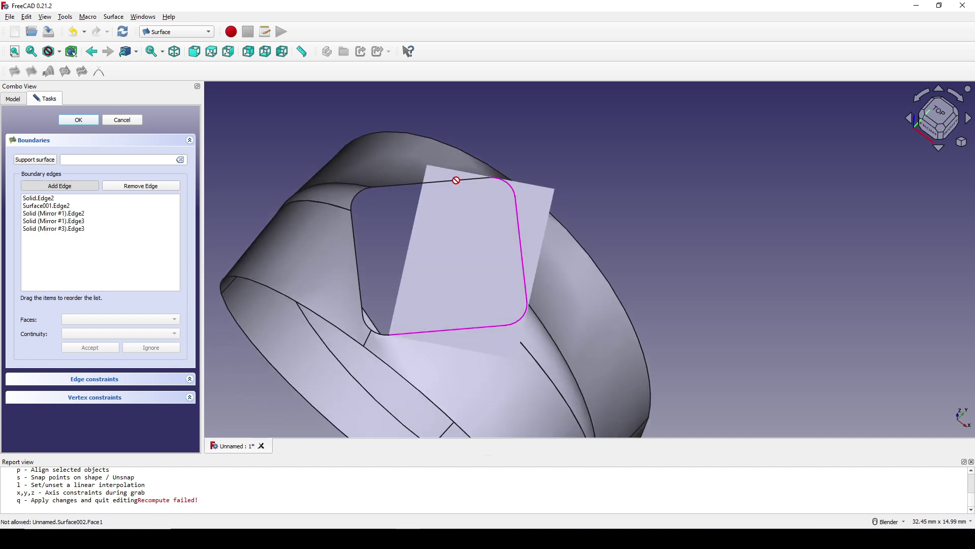
# Add the top-left, left and bottom-left edges, inspect the patch, then cancel the filling.
pyautogui.click(355, 196)
pyautogui.click(357, 244)
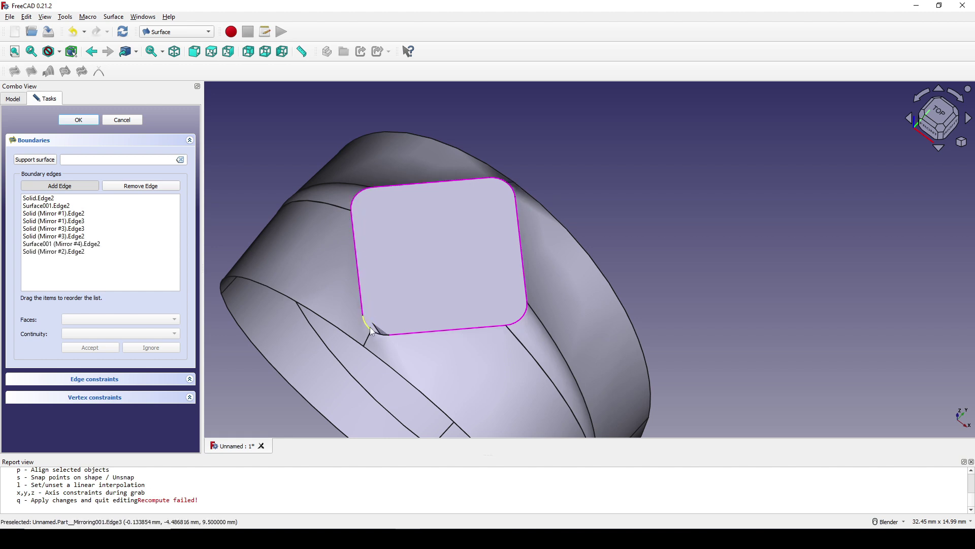
pyautogui.click(378, 337)
pyautogui.click(385, 334)
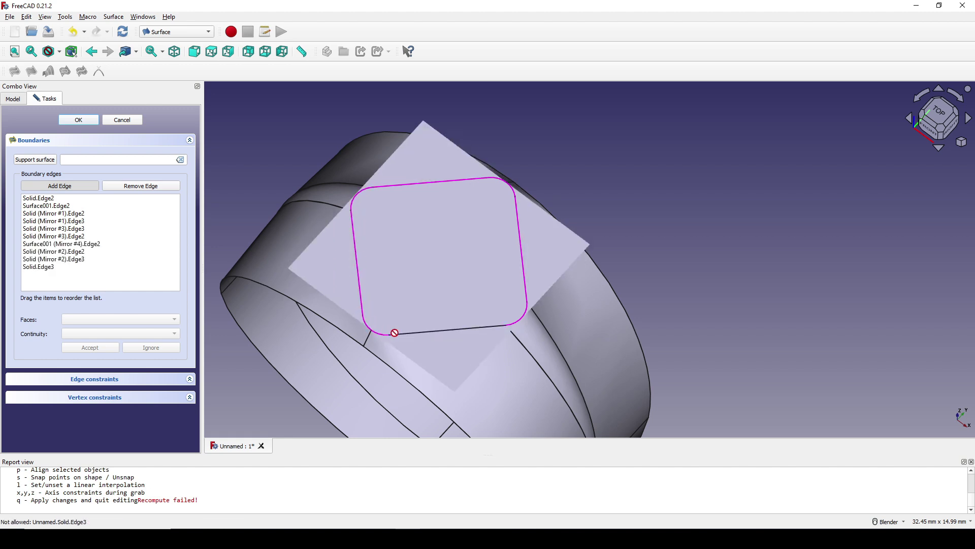
pyautogui.moveTo(394, 333); pyautogui.dragTo(443, 275, button='middle')
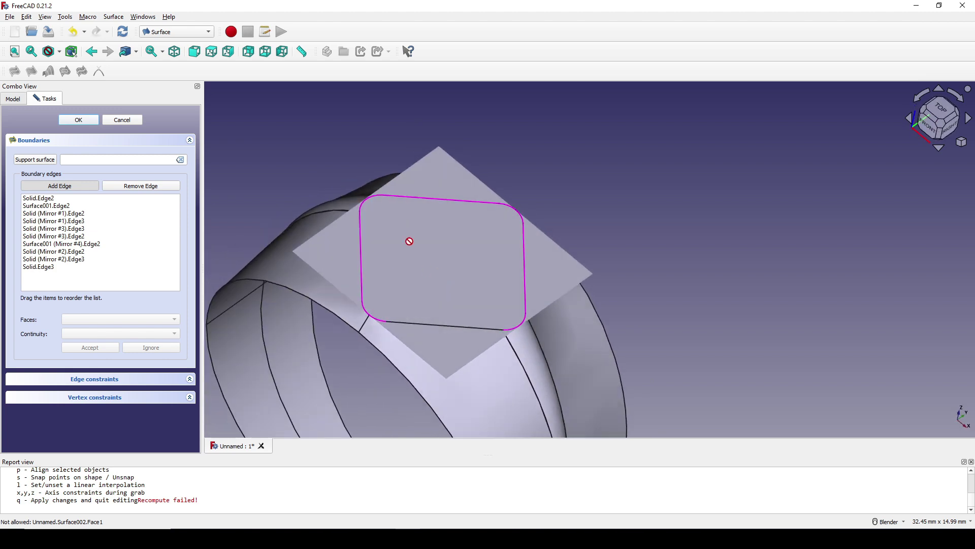
pyautogui.moveTo(508, 269)
pyautogui.mouseDown(button='middle')
pyautogui.moveTo(636, 224)
pyautogui.moveTo(510, 272)
pyautogui.moveTo(426, 272)
pyautogui.moveTo(581, 276)
pyautogui.moveTo(497, 281)
pyautogui.moveTo(508, 279)
pyautogui.mouseUp(button='middle')
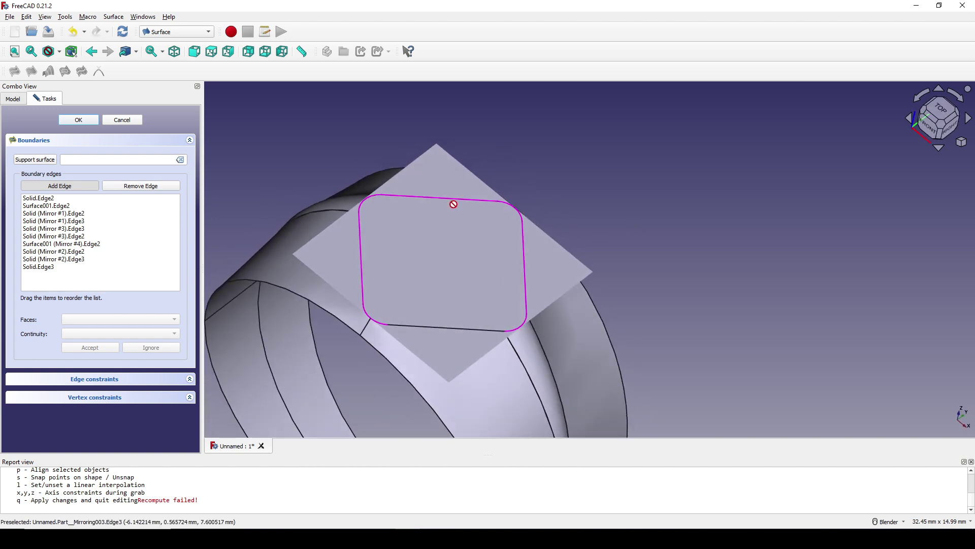
pyautogui.click(131, 120)
pyautogui.moveTo(457, 239); pyautogui.dragTo(462, 269, button='middle')
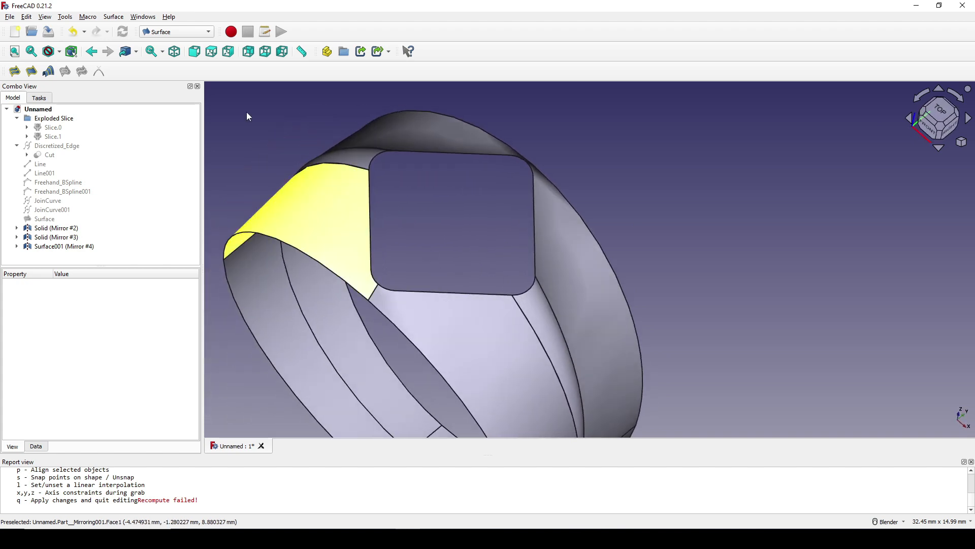
# In the Part workbench, start a face from edges using the top opening's bottom, corner and right edges.
pyautogui.click(191, 31)
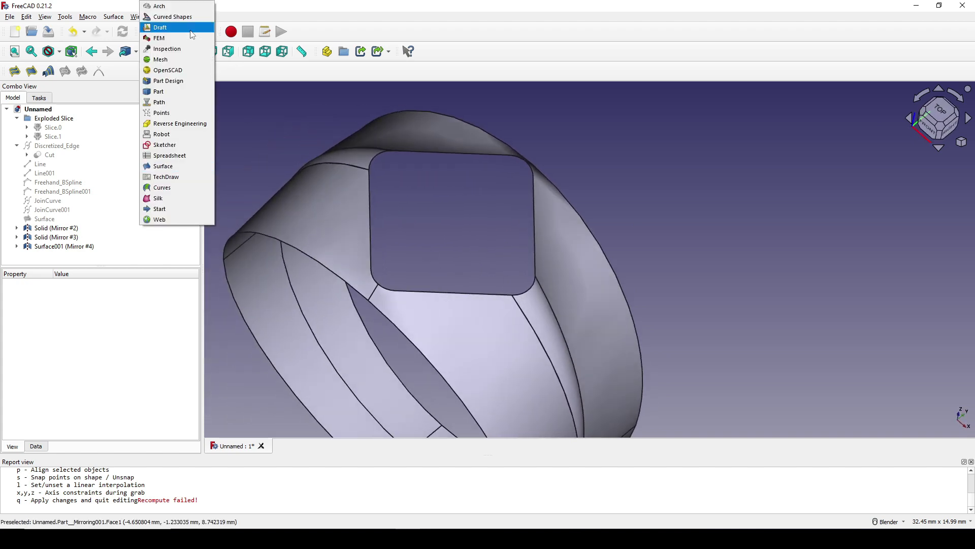
pyautogui.click(176, 93)
pyautogui.moveTo(499, 228); pyautogui.dragTo(486, 208, button='middle')
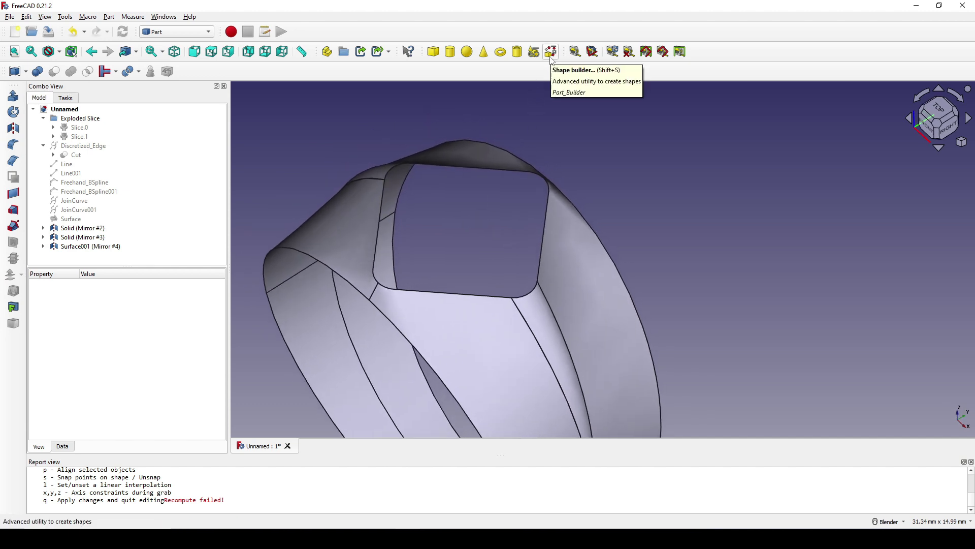
pyautogui.click(551, 53)
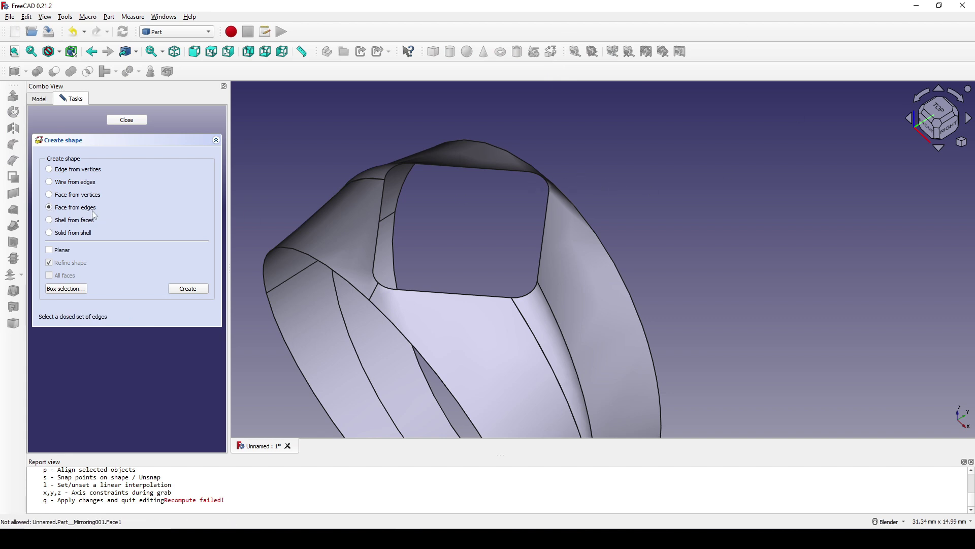
pyautogui.click(455, 292)
pyautogui.moveTo(455, 292); pyautogui.dragTo(458, 285, button='middle')
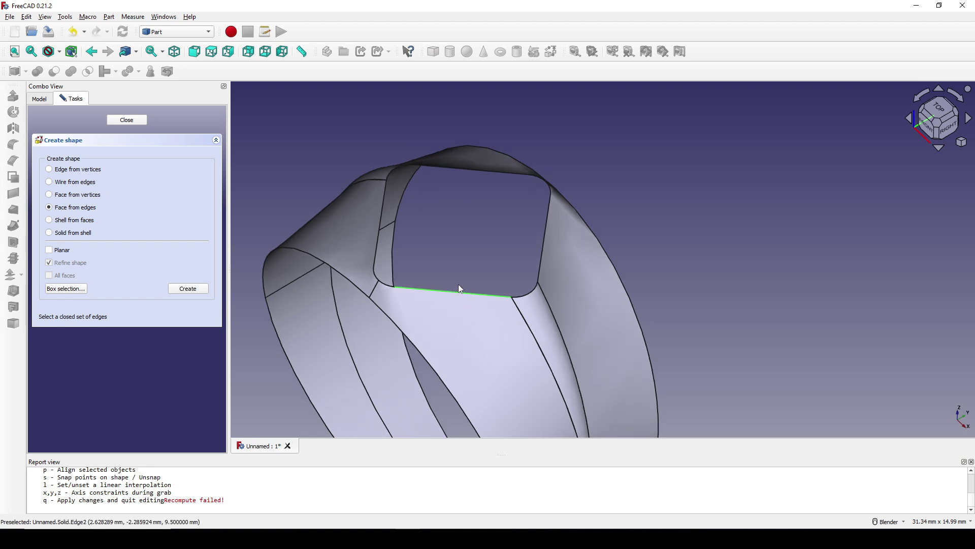
pyautogui.click(528, 294)
pyautogui.click(542, 258)
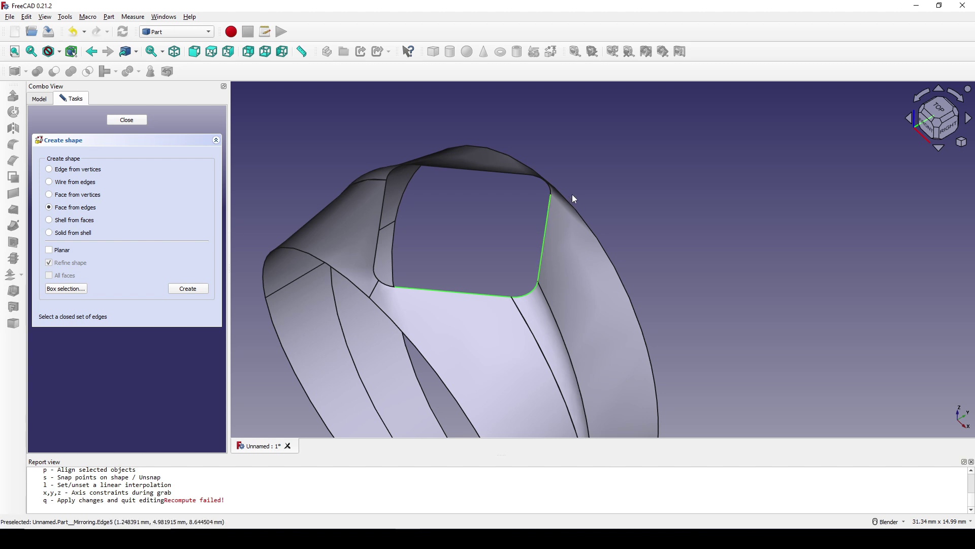
# Select the remaining top-opening edges and create the face capping the rounded-square opening.
pyautogui.moveTo(572, 194); pyautogui.dragTo(547, 173, button='middle')
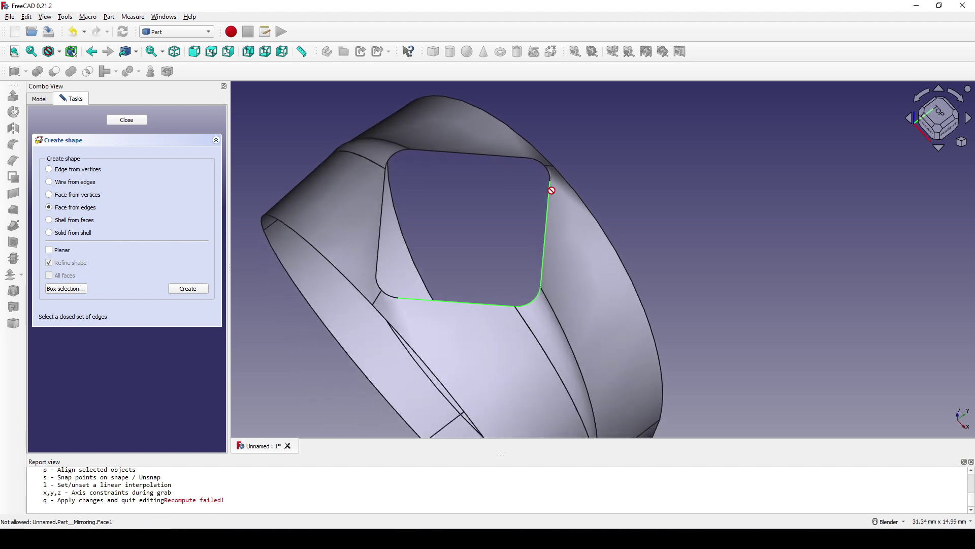
pyautogui.click(538, 160)
pyautogui.click(399, 155)
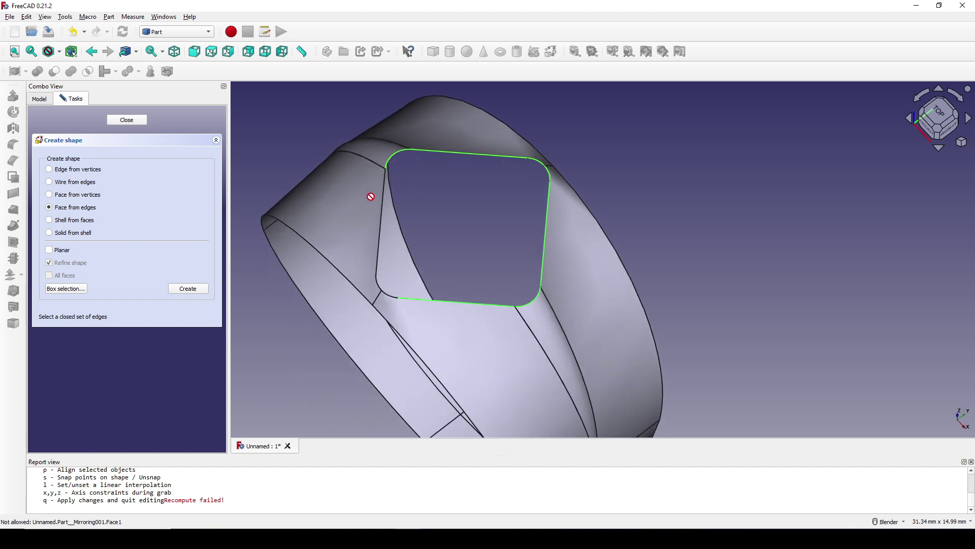
pyautogui.click(385, 239)
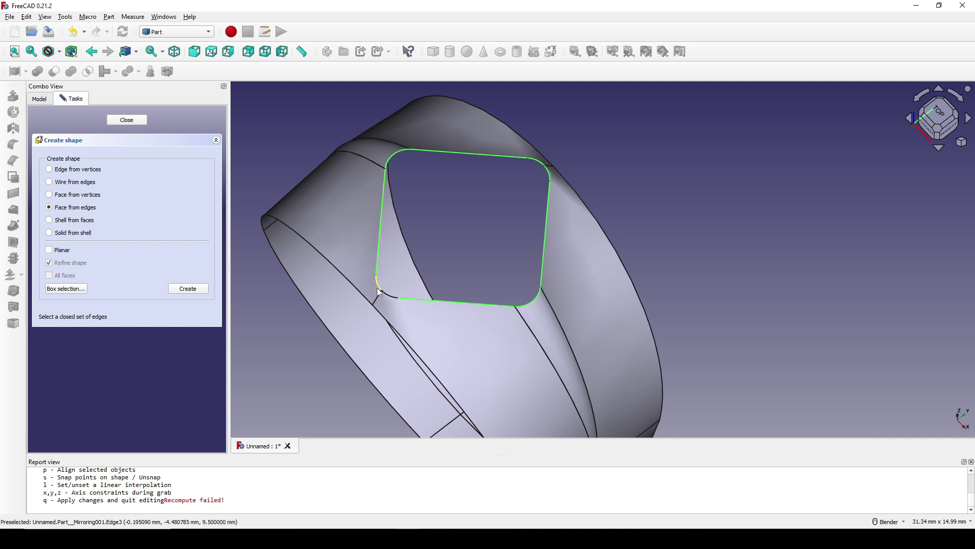
pyautogui.click(386, 294)
pyautogui.moveTo(441, 289); pyautogui.dragTo(447, 263, button='middle')
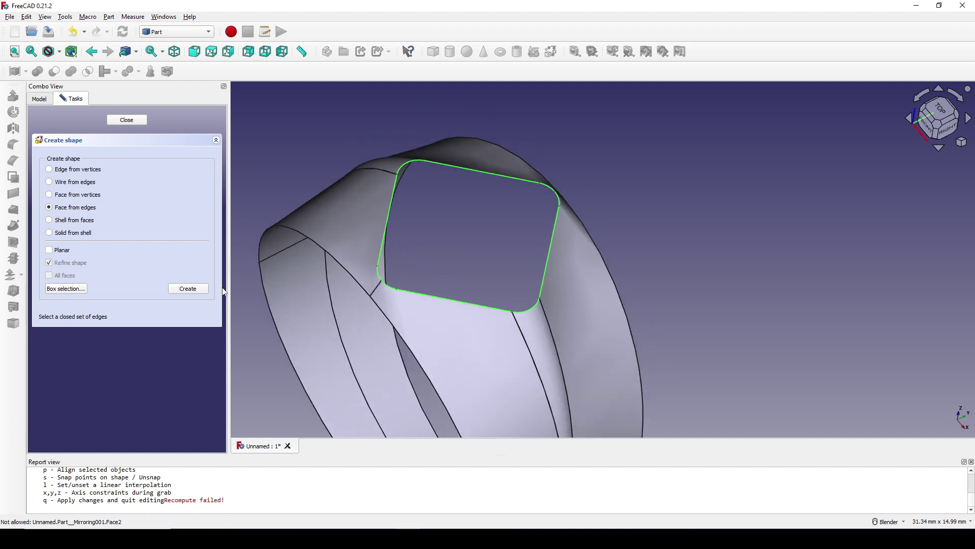
pyautogui.click(194, 290)
# Cap one open end of the band with a face built from its three edges.
pyautogui.scroll(-3, 479, 297)
pyautogui.keyDown('shift'); pyautogui.moveTo(524, 299); pyautogui.dragTo(520, 255, button='middle'); pyautogui.keyUp('shift')
pyautogui.moveTo(520, 255); pyautogui.dragTo(496, 196, button='middle')
pyautogui.keyDown('shift'); pyautogui.moveTo(553, 248); pyautogui.dragTo(492, 204, button='middle'); pyautogui.keyUp('shift')
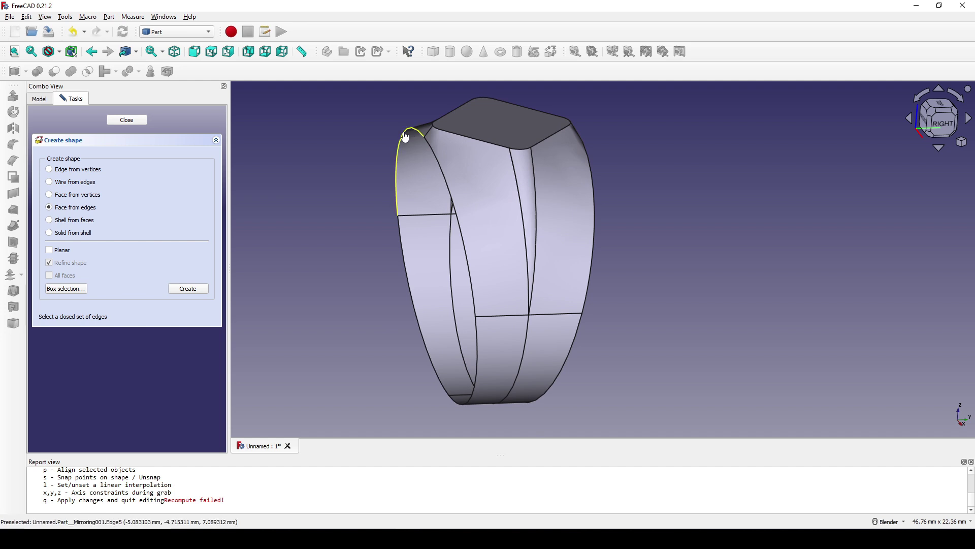
pyautogui.click(404, 135)
pyautogui.click(472, 306)
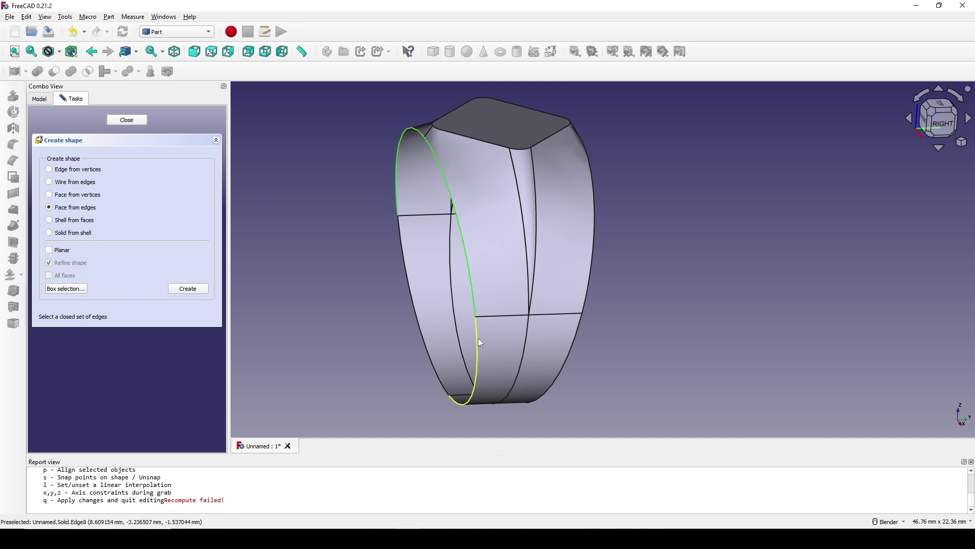
pyautogui.click(475, 344)
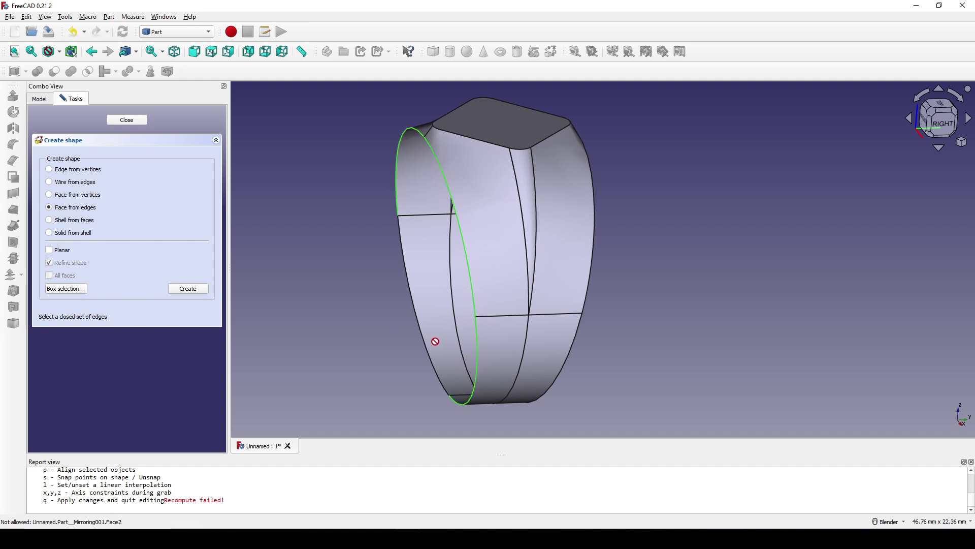
pyautogui.click(203, 292)
# Cap the other band end with a face from its four edges and close Shape builder.
pyautogui.moveTo(601, 294); pyautogui.dragTo(454, 236, button='middle')
pyautogui.click(425, 226)
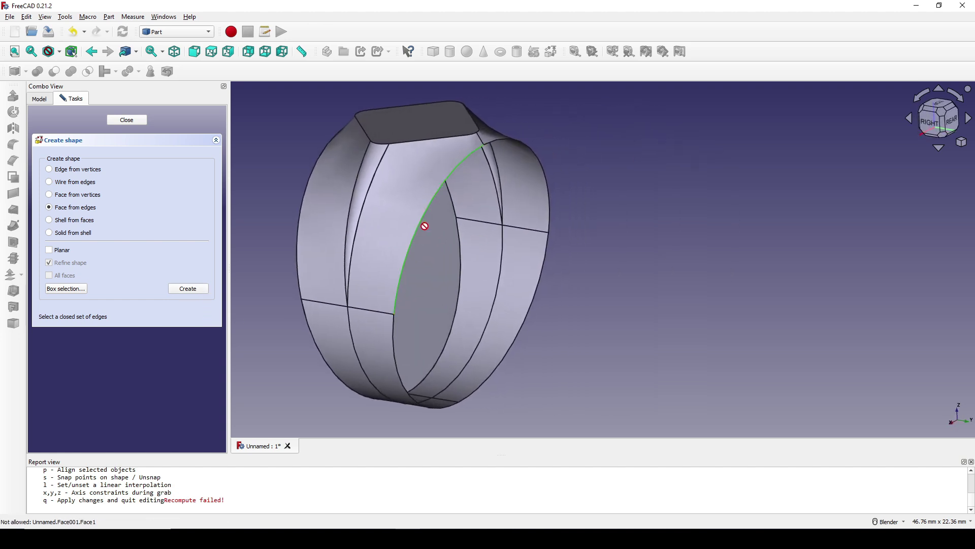
pyautogui.keyDown('ctrl'); pyautogui.click(508, 140); pyautogui.keyUp('ctrl')
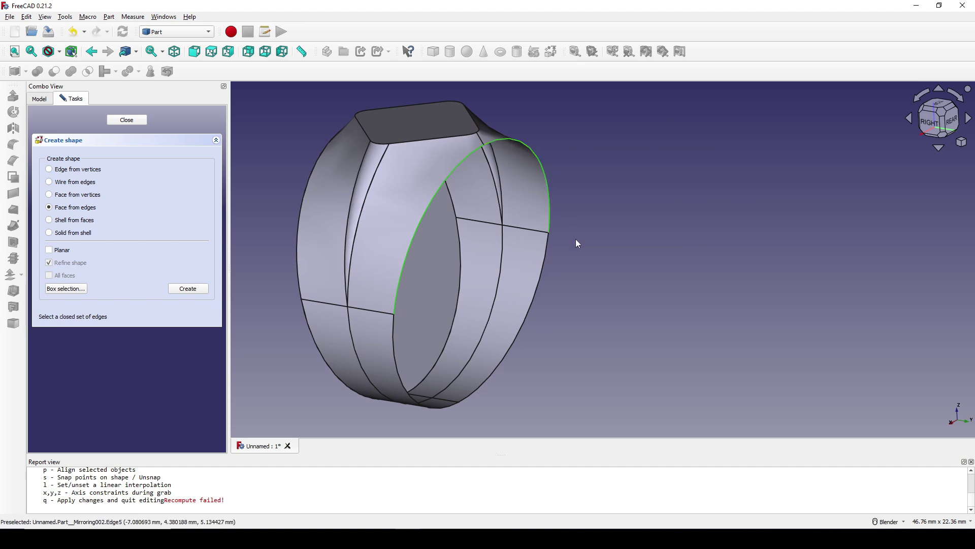
pyautogui.keyDown('ctrl'); pyautogui.click(542, 263); pyautogui.keyUp('ctrl')
pyautogui.keyDown('ctrl'); pyautogui.click(413, 390); pyautogui.keyUp('ctrl')
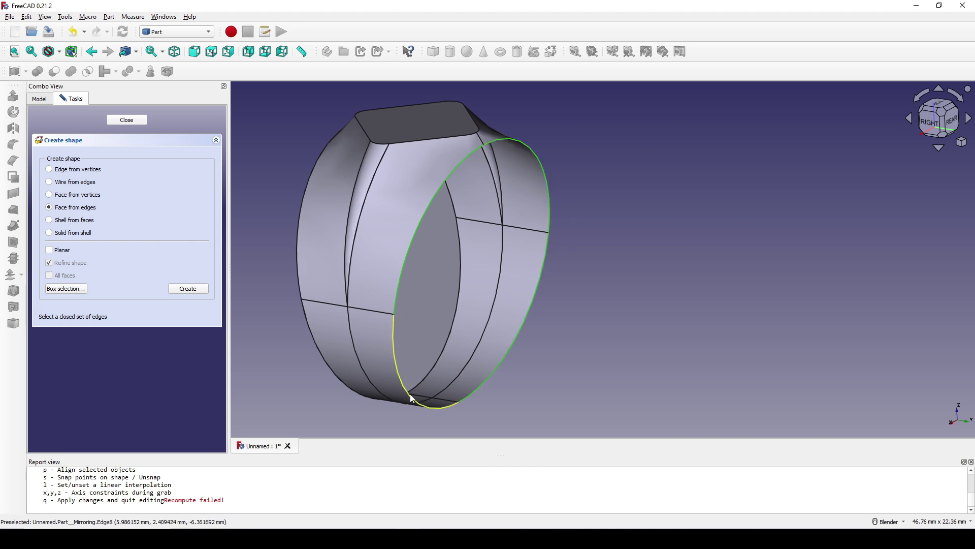
pyautogui.click(189, 288)
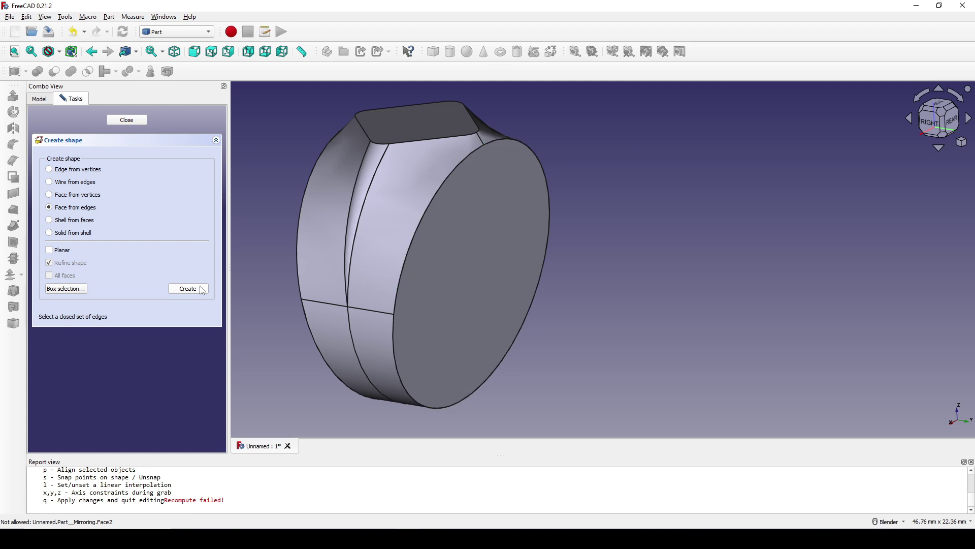
pyautogui.moveTo(430, 257); pyautogui.dragTo(472, 274, button='middle')
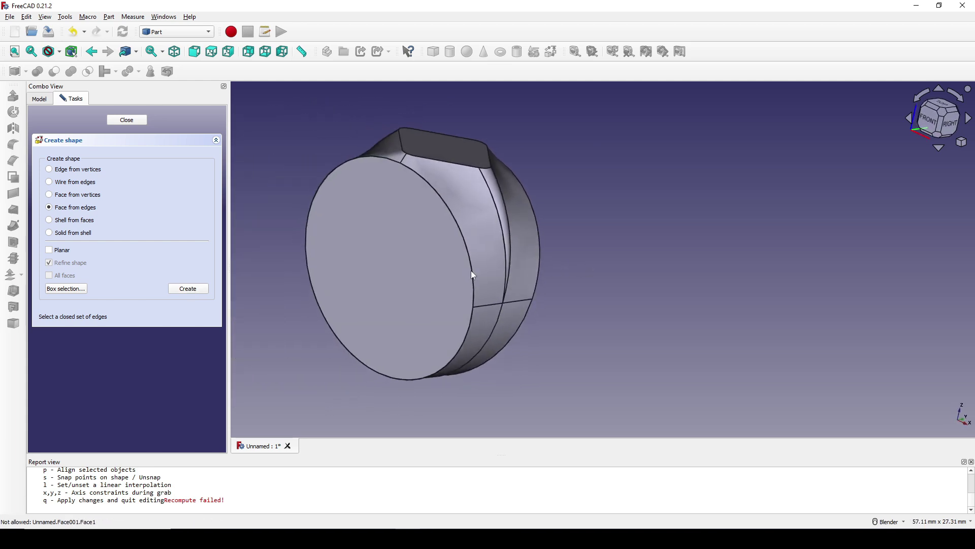
pyautogui.click(138, 121)
pyautogui.moveTo(503, 202); pyautogui.dragTo(555, 241, button='middle')
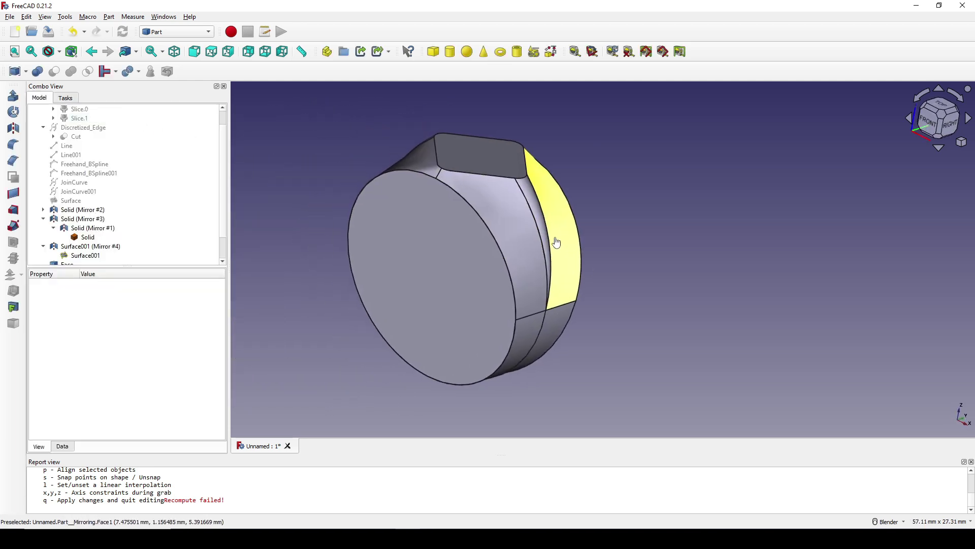
pyautogui.click(186, 32)
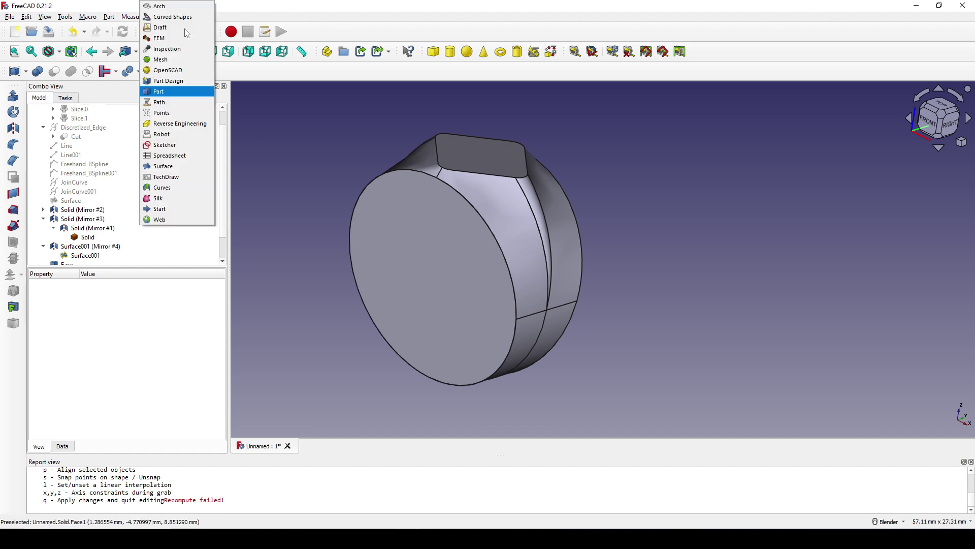
pyautogui.click(170, 188)
pyautogui.hotkey('shift', 'b')
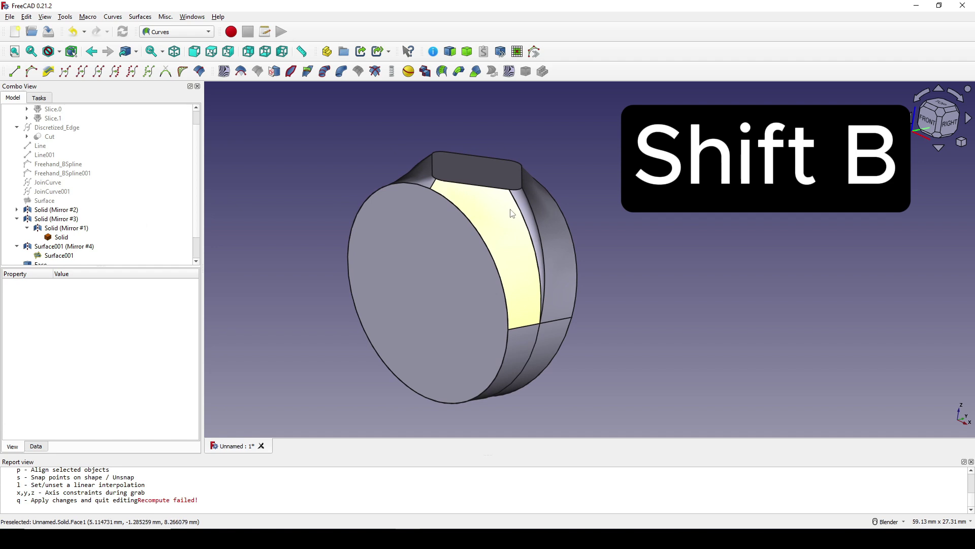
pyautogui.moveTo(297, 125); pyautogui.dragTo(673, 404)
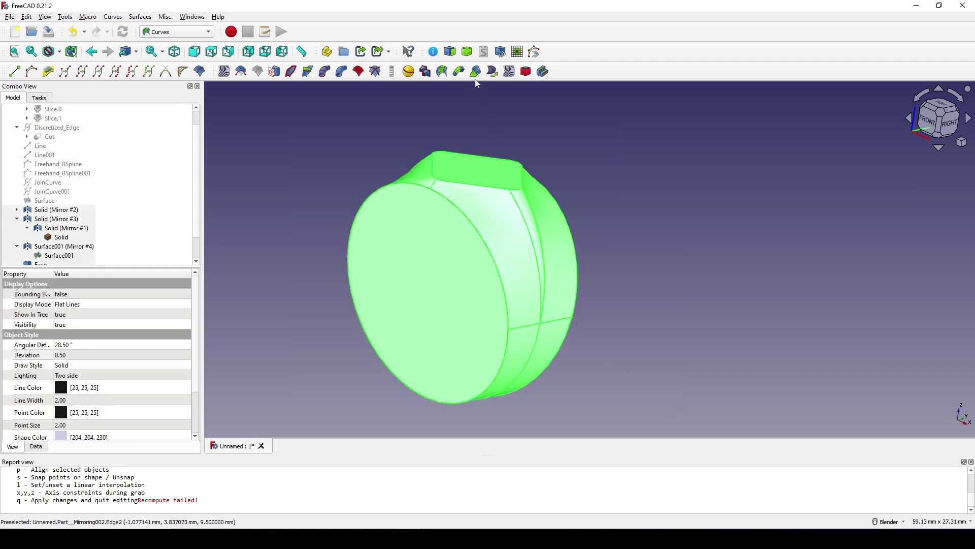
pyautogui.click(467, 52)
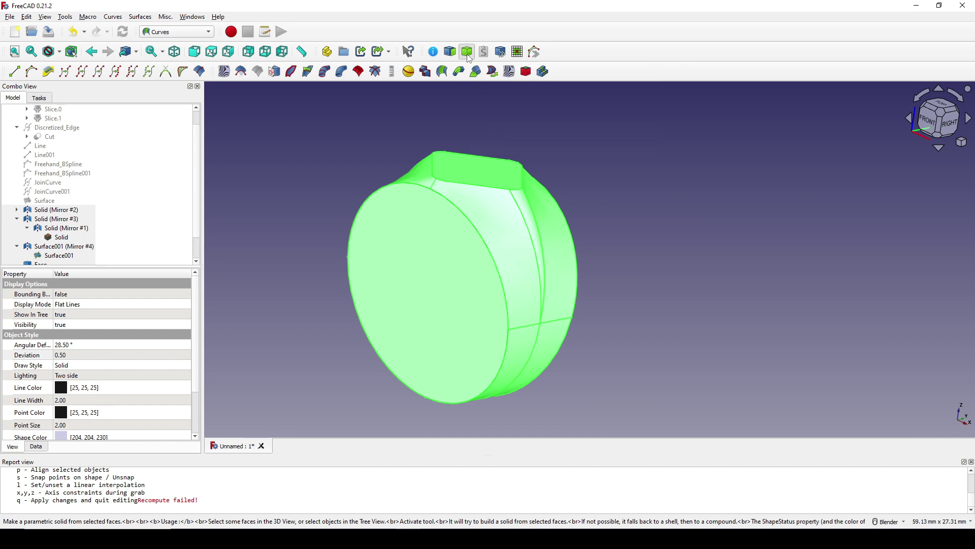
pyautogui.scroll(-2, 116, 189)
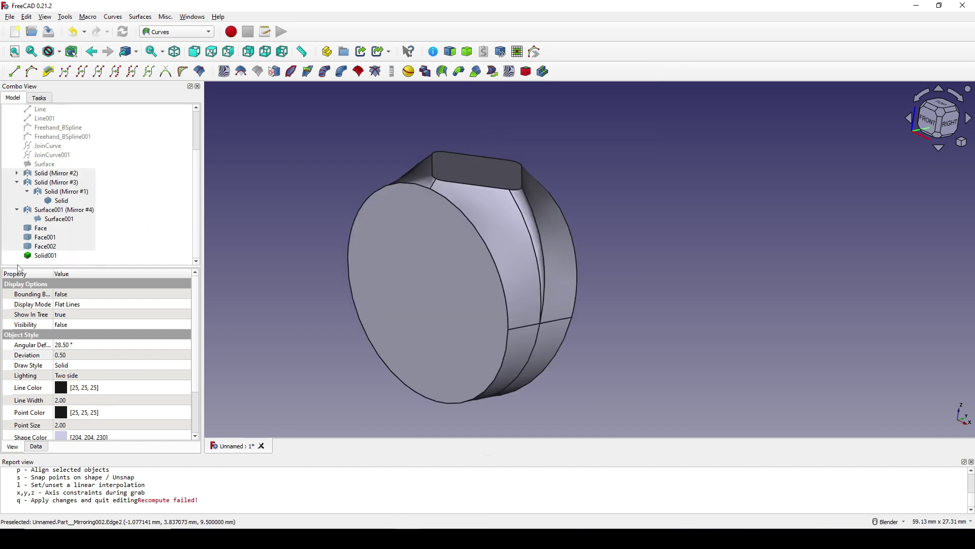
pyautogui.click(49, 256)
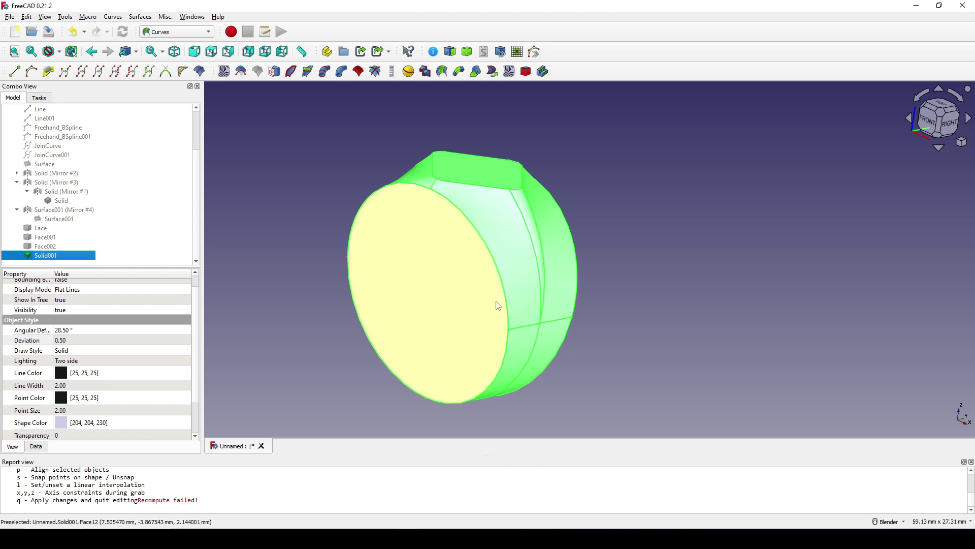
pyautogui.moveTo(496, 305); pyautogui.dragTo(701, 290, button='middle')
pyautogui.click(616, 284)
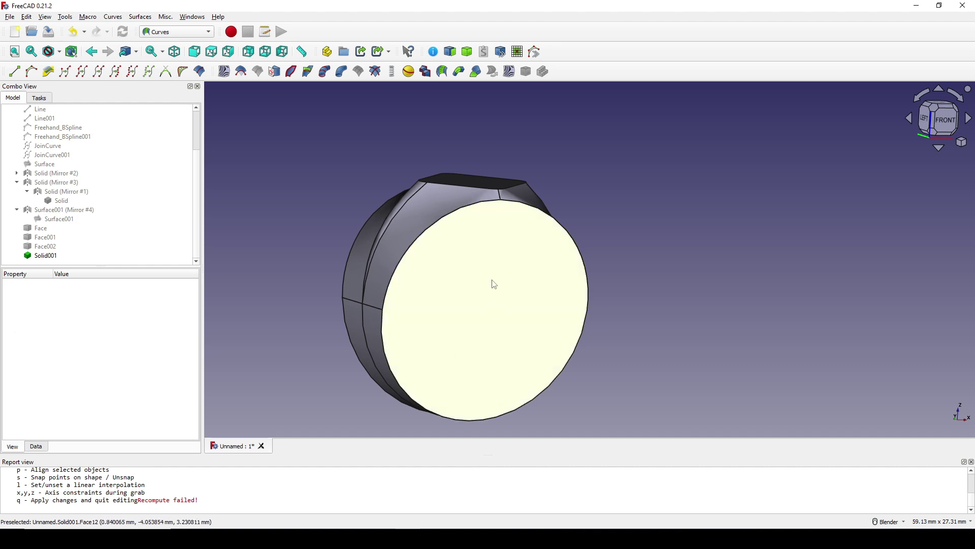
pyautogui.keyDown('shift'); pyautogui.moveTo(749, 270); pyautogui.dragTo(748, 251, button='middle'); pyautogui.keyUp('shift')
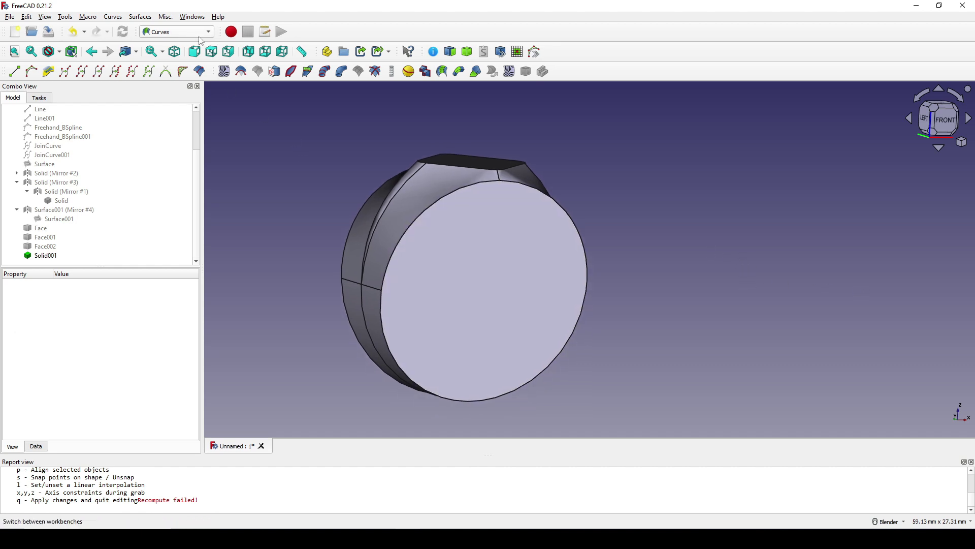
# Create a sketch on the XZ plane and draw a circle centred on the origin.
pyautogui.click(185, 32)
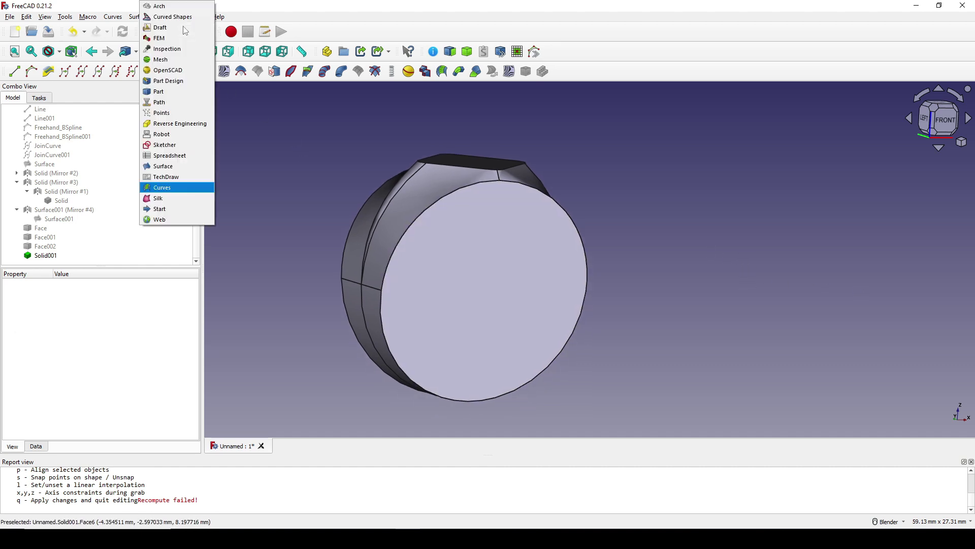
pyautogui.click(165, 145)
pyautogui.click(433, 52)
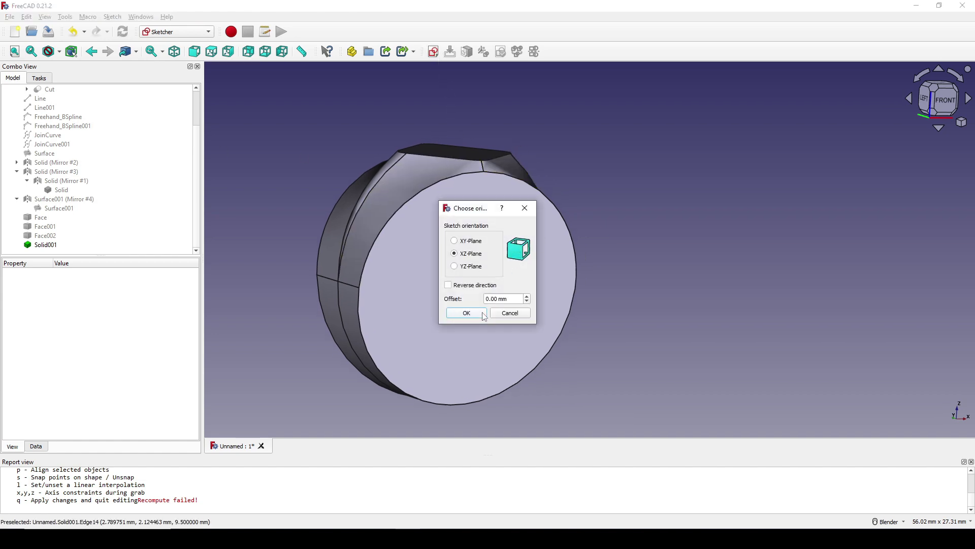
pyautogui.click(481, 314)
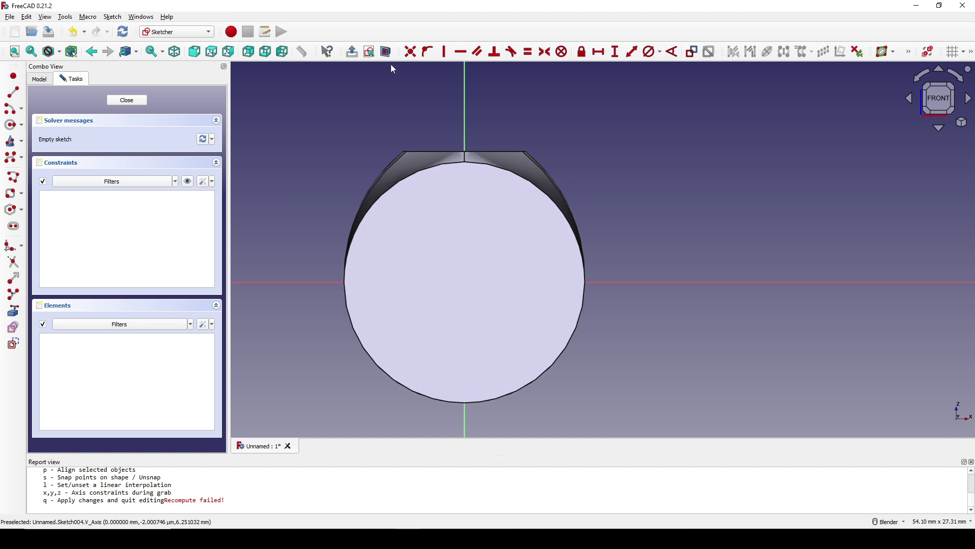
pyautogui.click(16, 127)
pyautogui.click(443, 271)
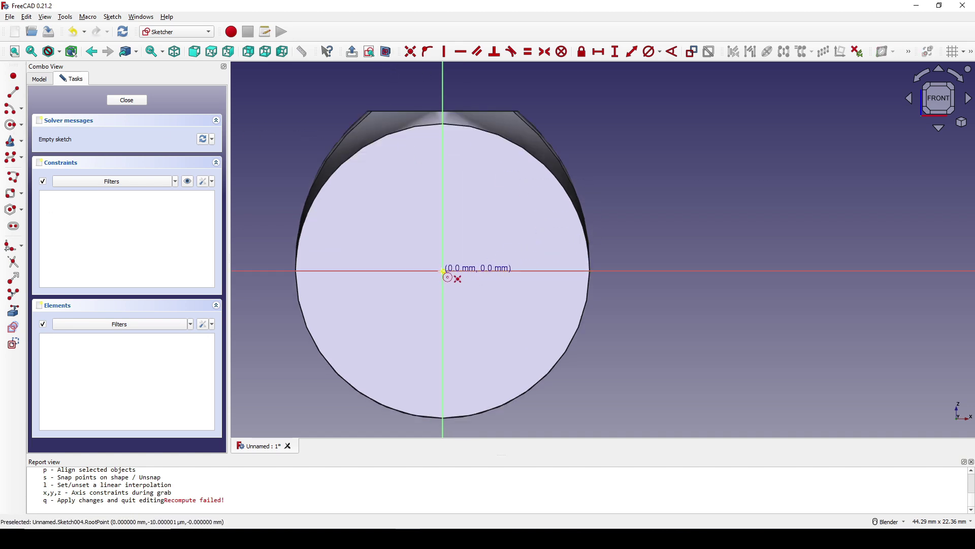
pyautogui.click(530, 191)
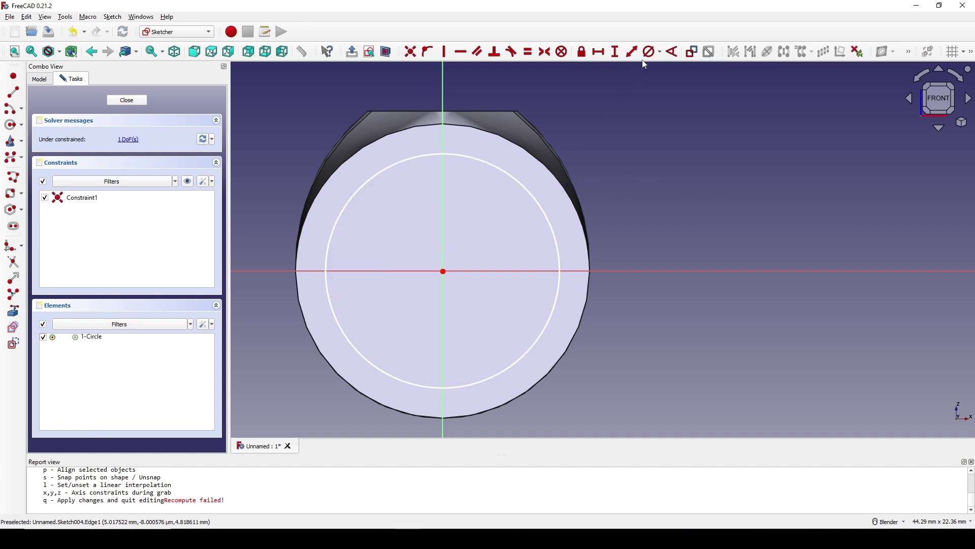
# Constrain the circle to a 16 mm diameter, close the sketch, and select Sketch004.
pyautogui.click(652, 51)
pyautogui.click(548, 216)
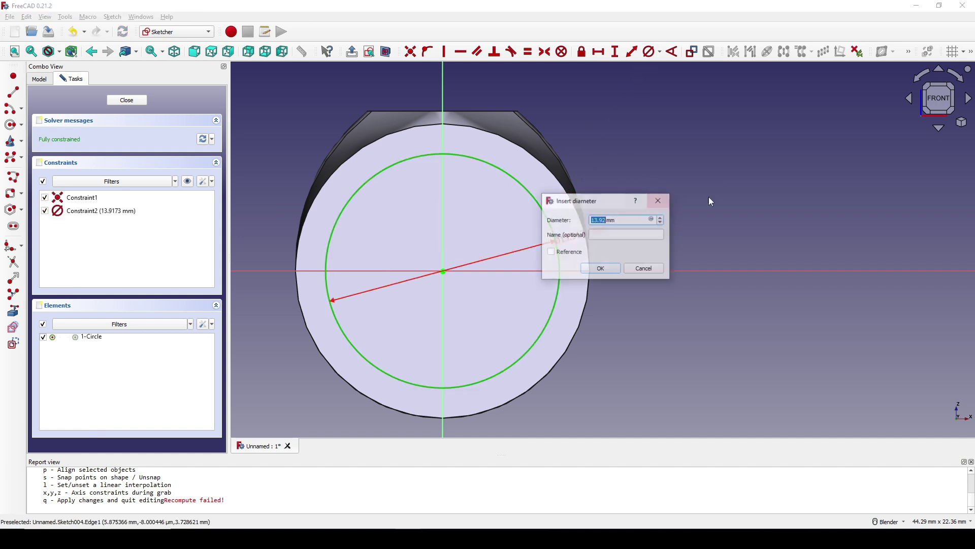
pyautogui.write('16')
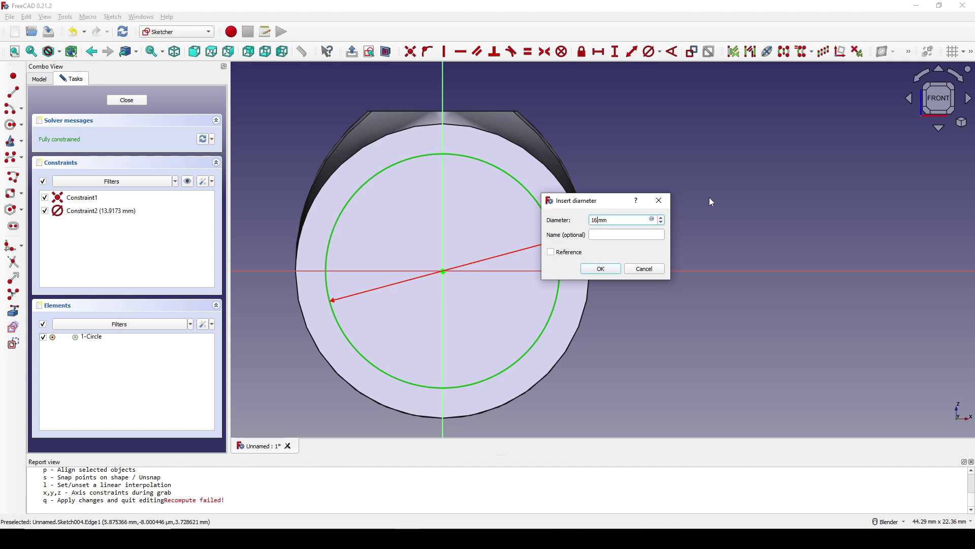
pyautogui.press('Return')
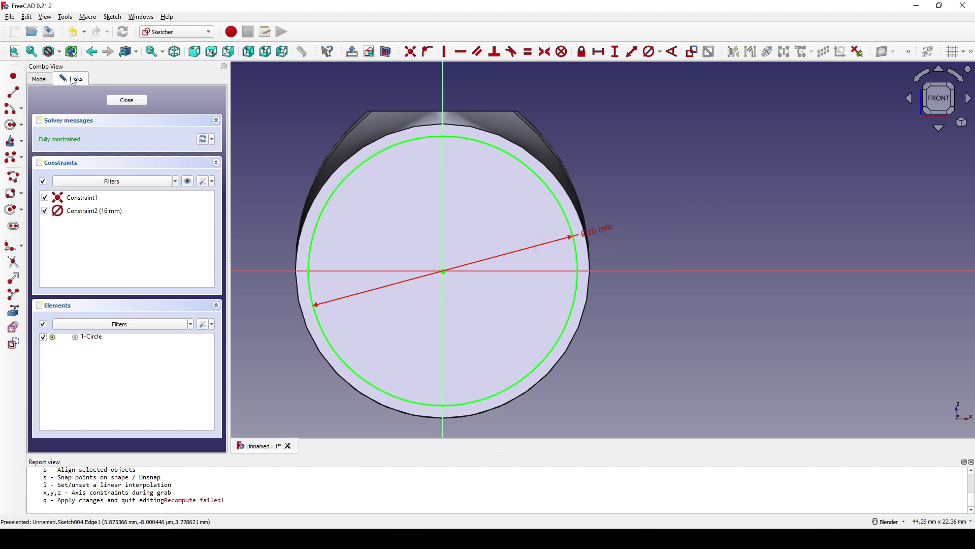
pyautogui.click(127, 100)
pyautogui.click(650, 354)
pyautogui.moveTo(650, 354)
pyautogui.mouseDown(button='middle')
pyautogui.moveTo(511, 344)
pyautogui.moveTo(586, 166)
pyautogui.moveTo(669, 172)
pyautogui.moveTo(675, 183)
pyautogui.mouseUp(button='middle')
pyautogui.click(68, 245)
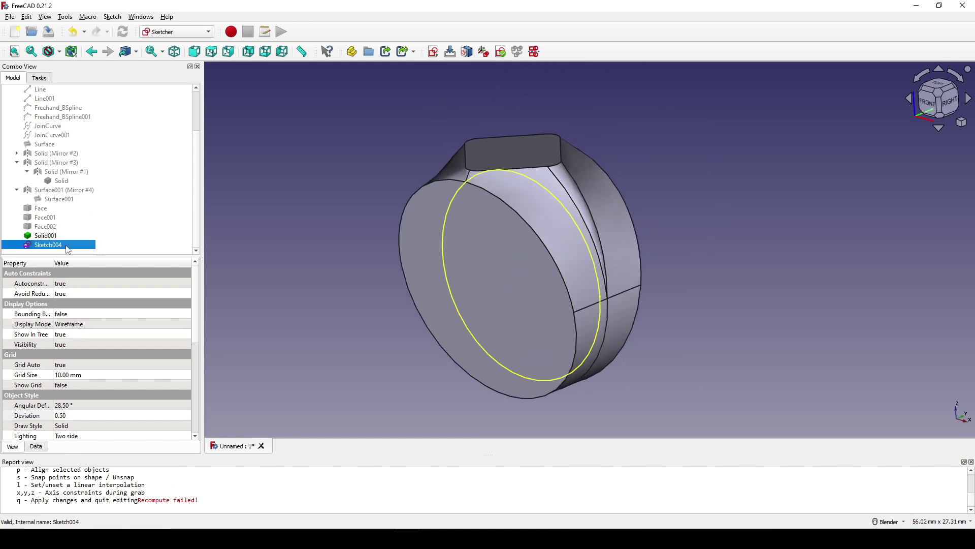
pyautogui.click(176, 31)
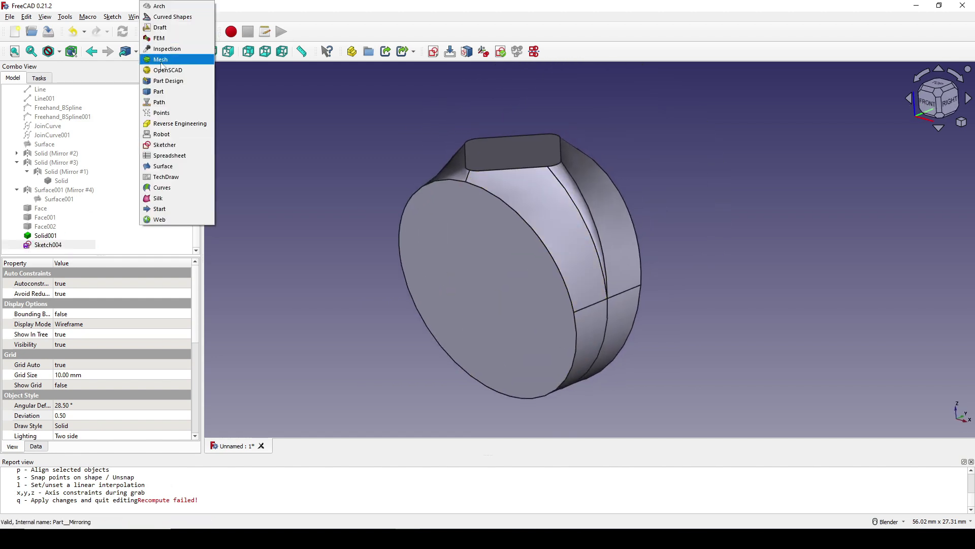
# Extrude Sketch004 symmetrically by 50 mm into the cylinder Extrude002.
pyautogui.click(158, 92)
pyautogui.click(13, 95)
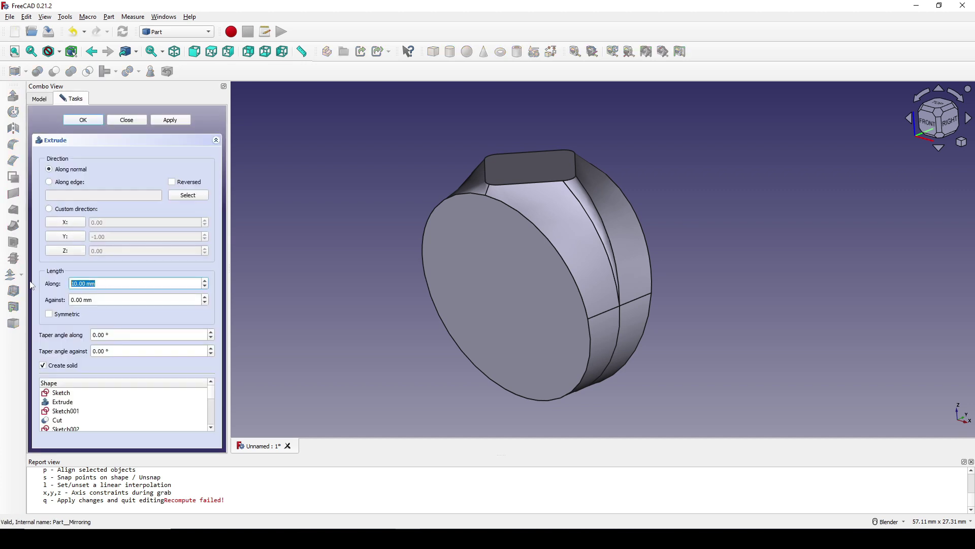
pyautogui.click(67, 318)
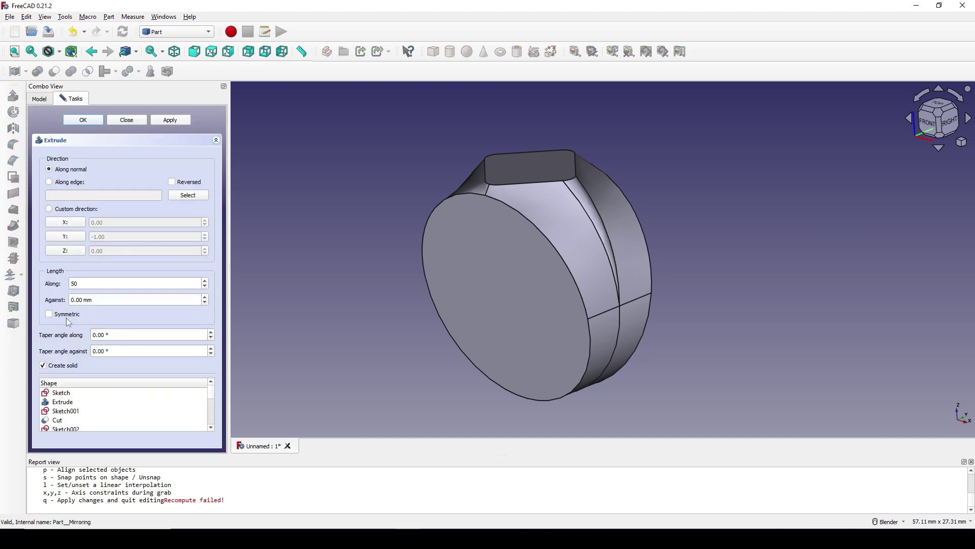
pyautogui.click(66, 315)
pyautogui.click(92, 123)
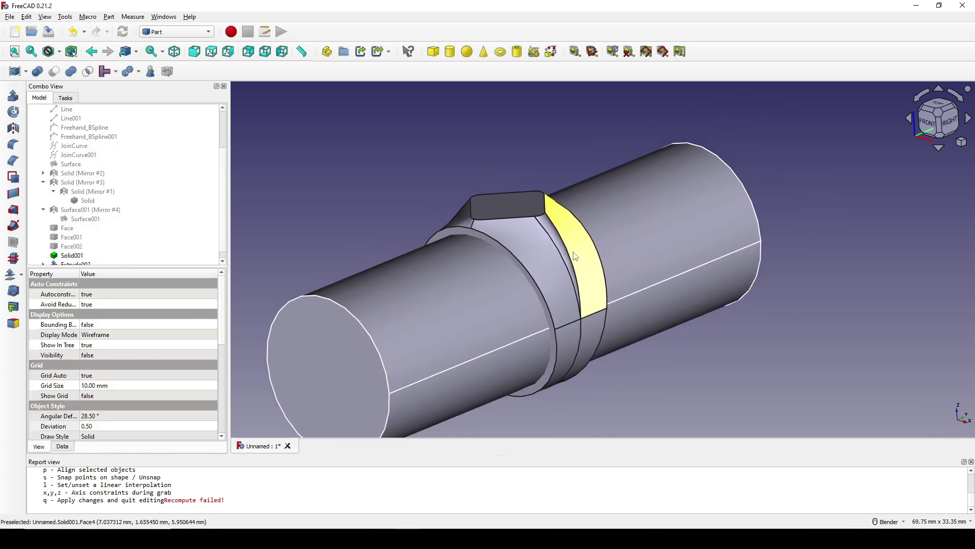
# Cut Extrude002 from Solid001 to make Cut001 with the finger hole.
pyautogui.click(543, 247)
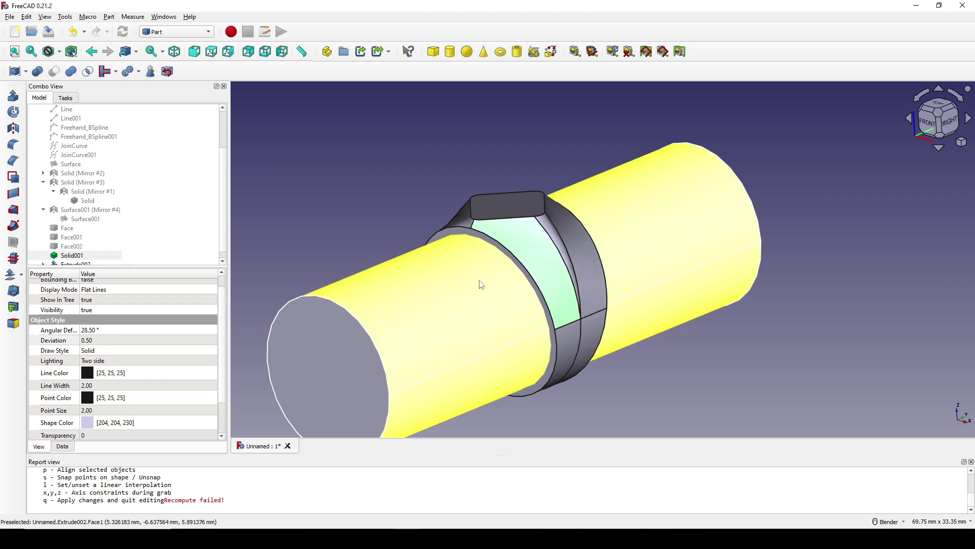
pyautogui.keyDown('ctrl'); pyautogui.click(444, 306); pyautogui.keyUp('ctrl')
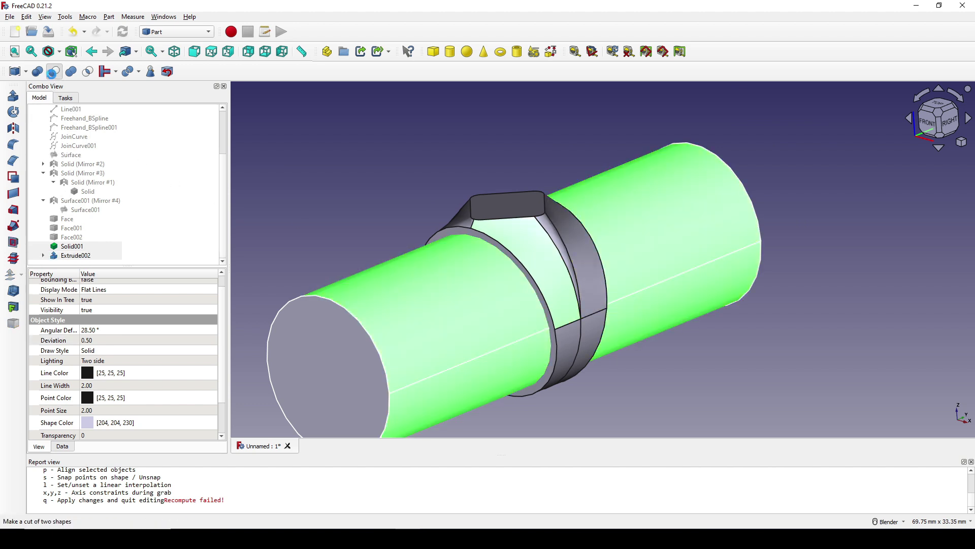
pyautogui.click(53, 71)
pyautogui.moveTo(409, 303); pyautogui.dragTo(591, 309, button='middle')
pyautogui.scroll(1, 588, 305)
pyautogui.keyDown('shift'); pyautogui.moveTo(529, 253); pyautogui.dragTo(510, 272, button='middle'); pyautogui.keyUp('shift')
pyautogui.scroll(1, 557, 274)
pyautogui.moveTo(570, 324); pyautogui.dragTo(527, 322, button='middle')
pyautogui.scroll(1, 491, 330)
pyautogui.moveTo(527, 322); pyautogui.dragTo(563, 314, button='middle')
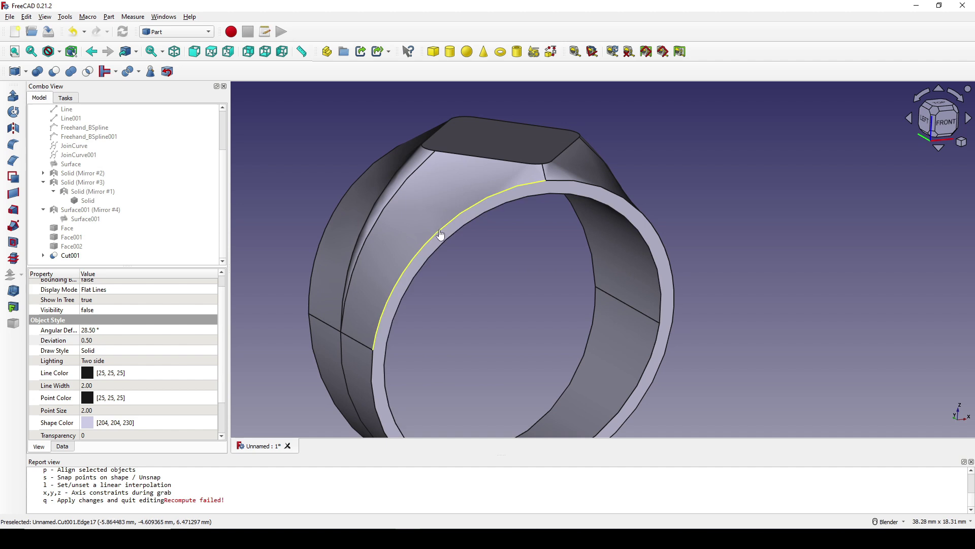
# Fillet Cut001's inner edges, including Edge17 and Edge29, with a 0.1 mm radius.
pyautogui.click(440, 235)
pyautogui.scroll(-1, 458, 241)
pyautogui.moveTo(458, 242)
pyautogui.mouseDown(button='middle')
pyautogui.moveTo(511, 250)
pyautogui.moveTo(435, 274)
pyautogui.moveTo(445, 256)
pyautogui.moveTo(435, 244)
pyautogui.moveTo(498, 240)
pyautogui.moveTo(352, 234)
pyautogui.moveTo(459, 258)
pyautogui.mouseUp(button='middle')
pyautogui.keyDown('ctrl'); pyautogui.click(426, 240); pyautogui.keyUp('ctrl')
pyautogui.keyDown('ctrl'); pyautogui.click(418, 241); pyautogui.keyUp('ctrl')
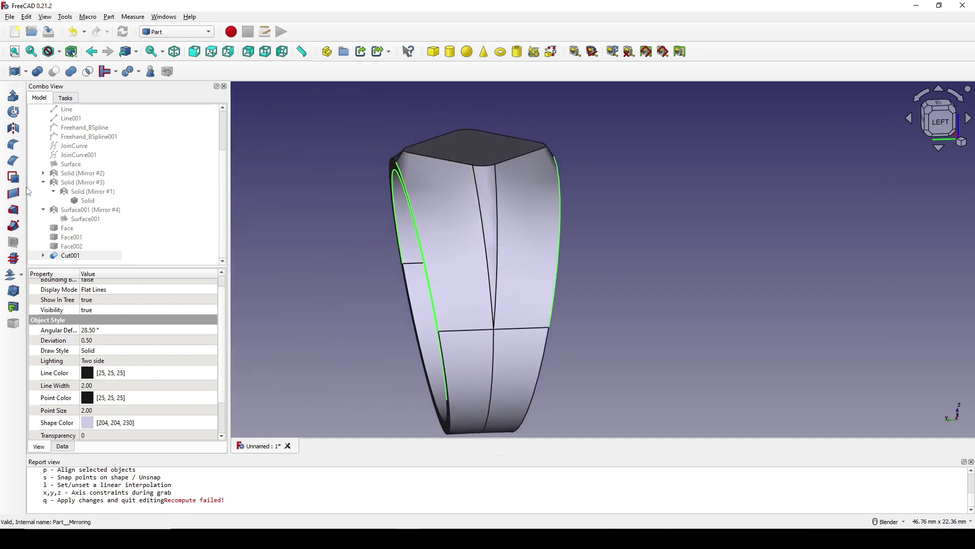
pyautogui.click(13, 146)
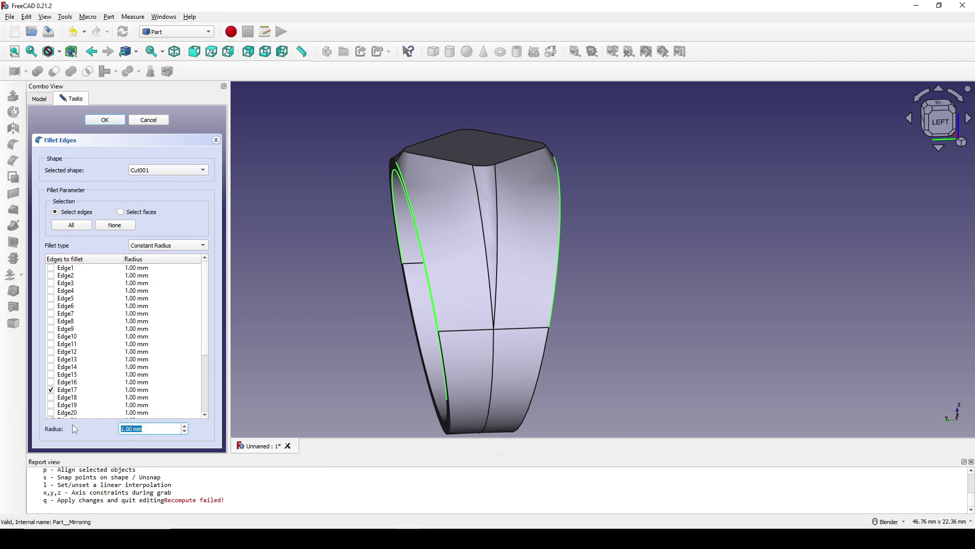
pyautogui.write('.1')
pyautogui.click(105, 120)
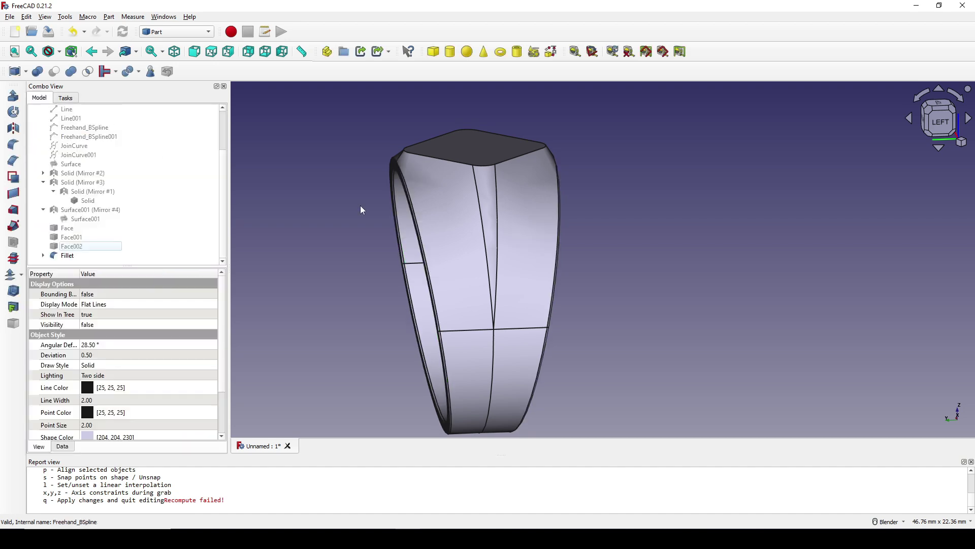
pyautogui.moveTo(362, 210); pyautogui.dragTo(577, 281, button='middle')
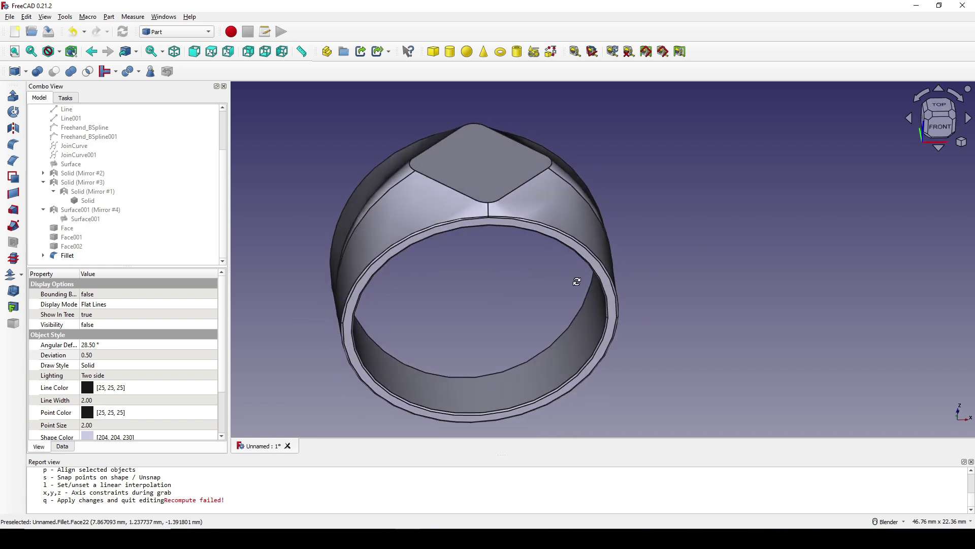
# Lower the Fillet's display Deviation from 0.50 to 0.01, then orbit to check the smoother ring.
pyautogui.click(63, 254)
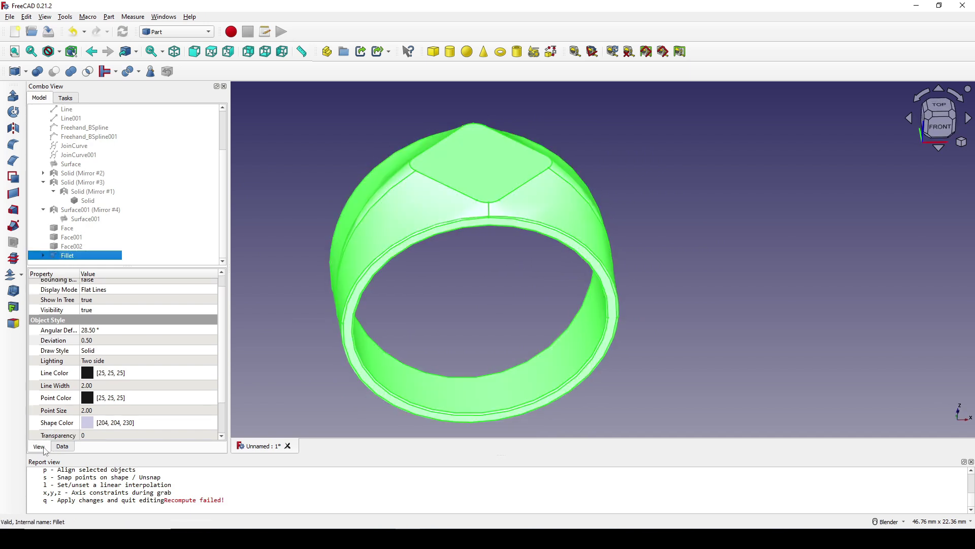
pyautogui.click(102, 339)
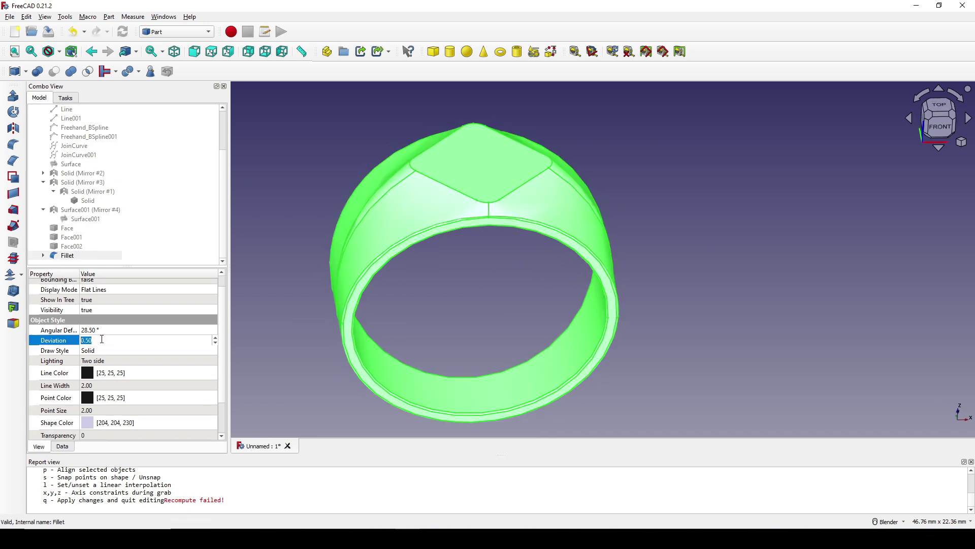
pyautogui.write('.01')
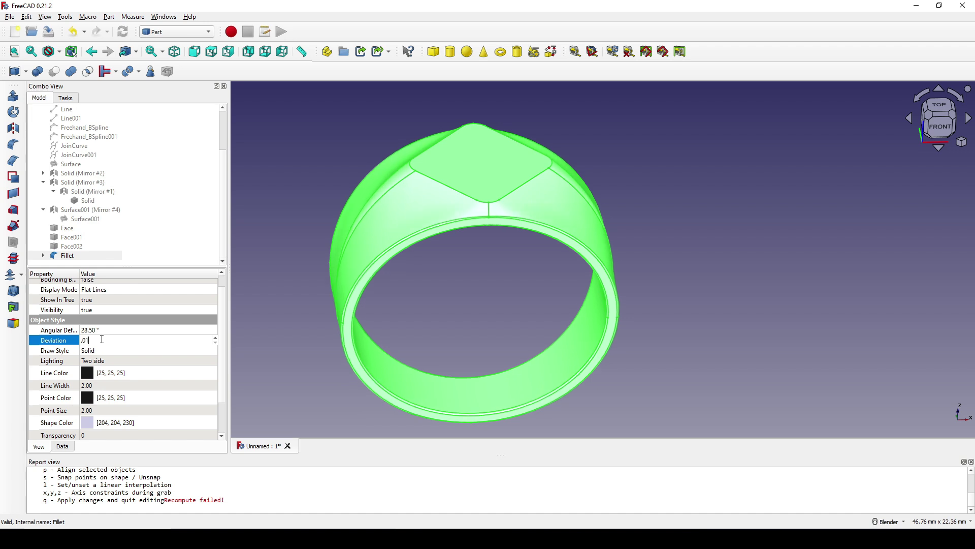
pyautogui.press('Return')
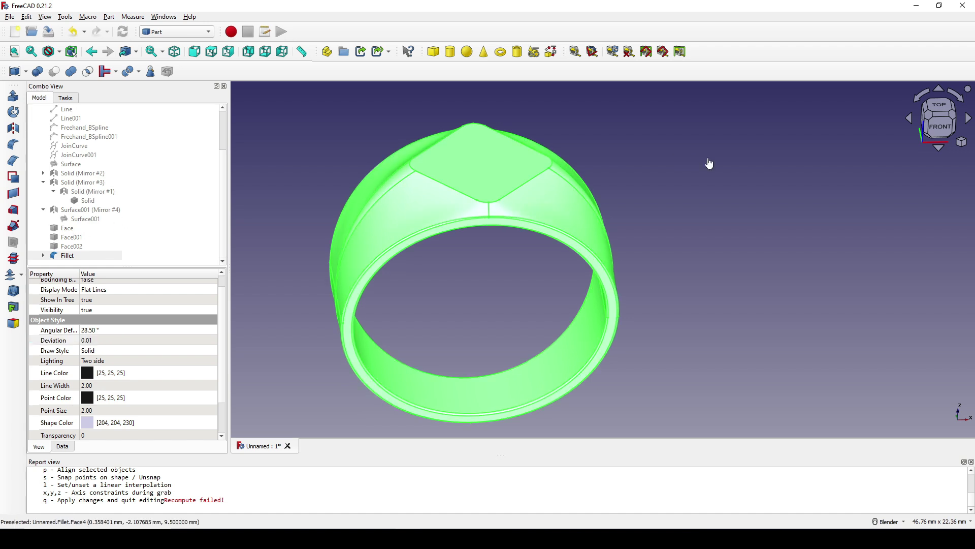
pyautogui.click(707, 161)
pyautogui.moveTo(528, 283); pyautogui.dragTo(647, 146, button='middle')
pyautogui.scroll(1, 647, 147)
pyautogui.keyDown('shift'); pyautogui.moveTo(647, 152); pyautogui.dragTo(522, 176, button='middle'); pyautogui.keyUp('shift')
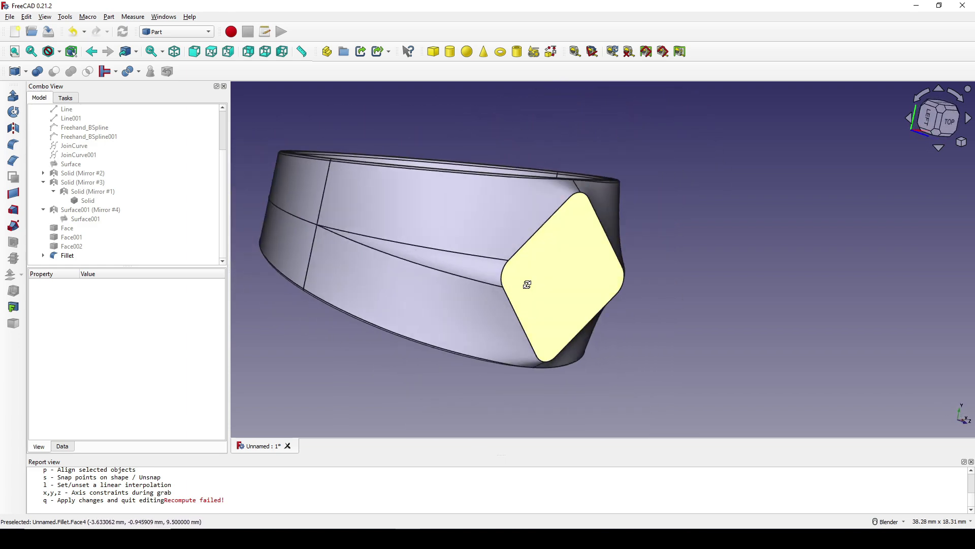
pyautogui.scroll(-2, 508, 289)
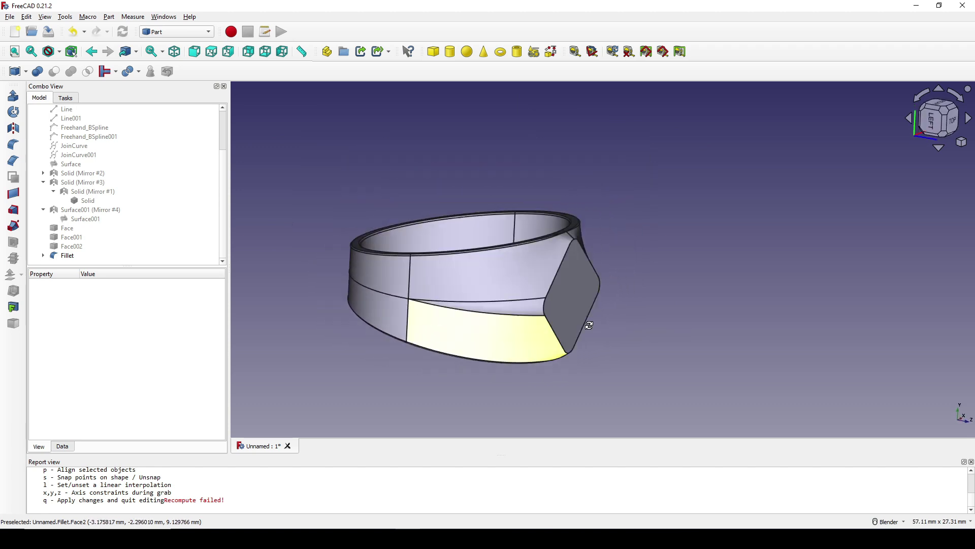